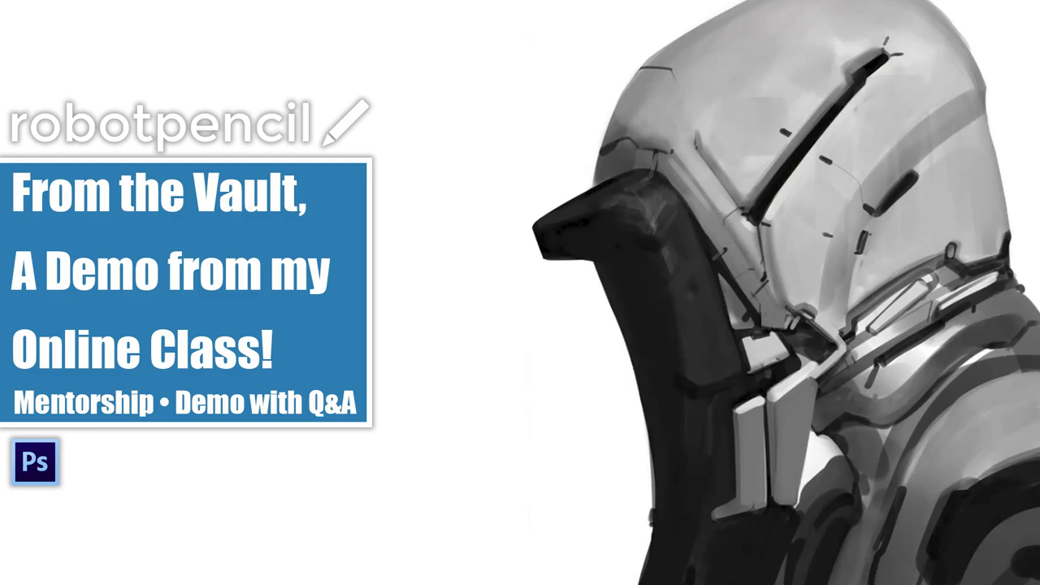
mouse_move(365, 376)
mouse_down()
mouse_move(562, 153)
mouse_move(549, 148)
mouse_move(564, 117)
mouse_up()
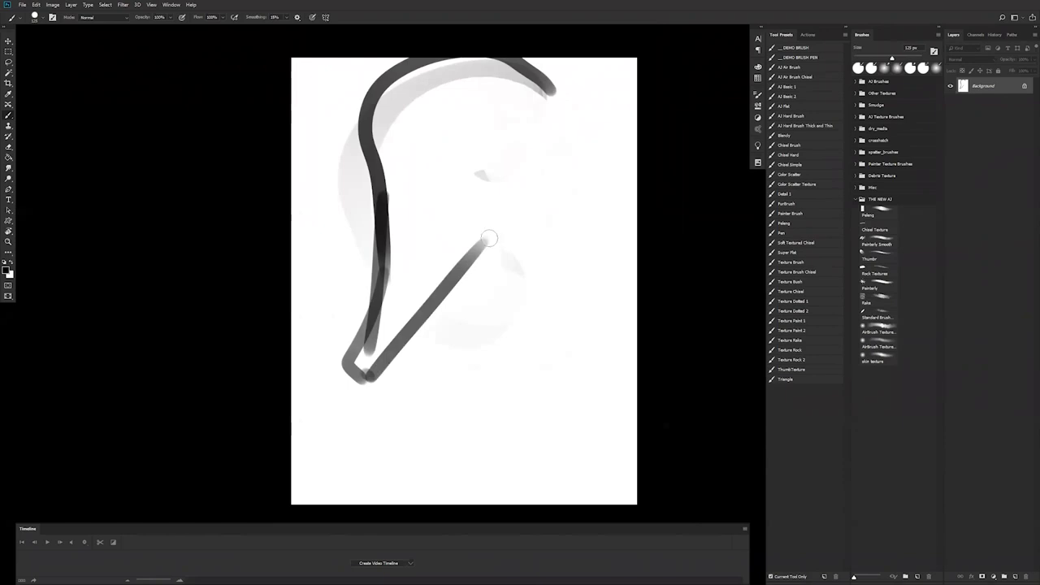
drag(551, 91, 576, 123)
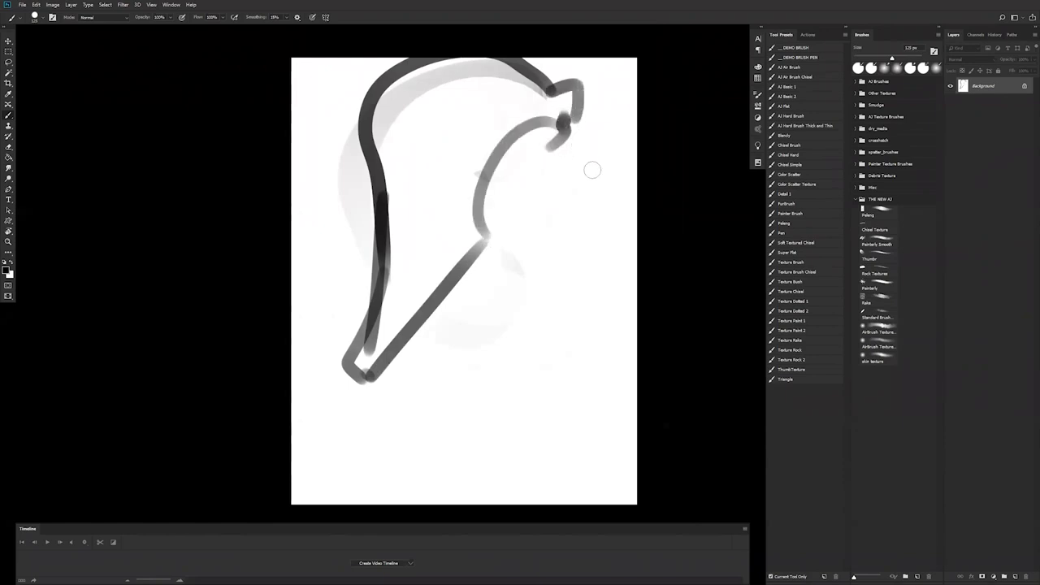
mouse_move(364, 107)
mouse_down()
mouse_move(372, 227)
mouse_move(286, 58)
mouse_move(364, 123)
mouse_up()
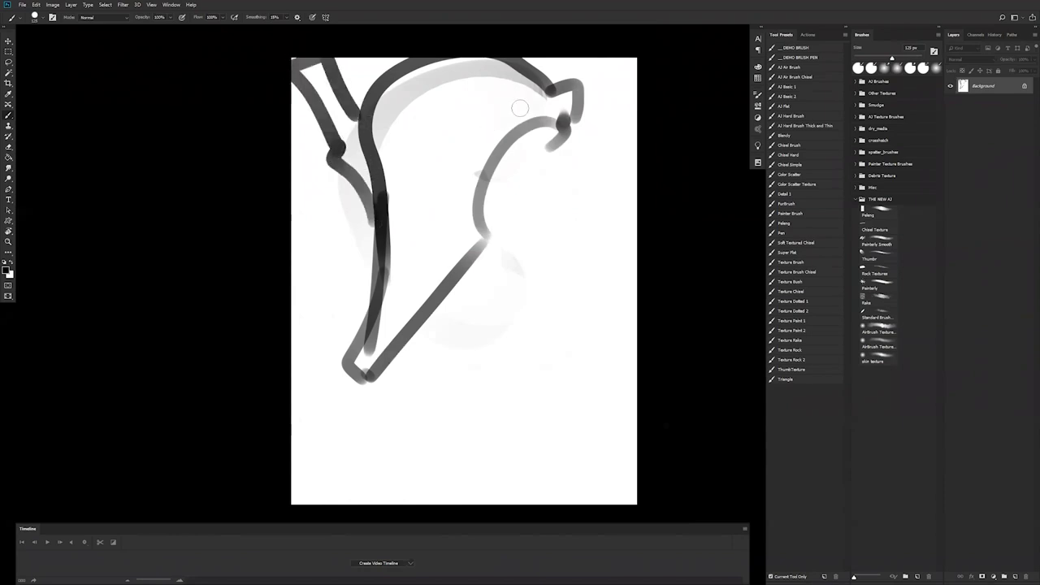
drag(448, 160, 510, 32)
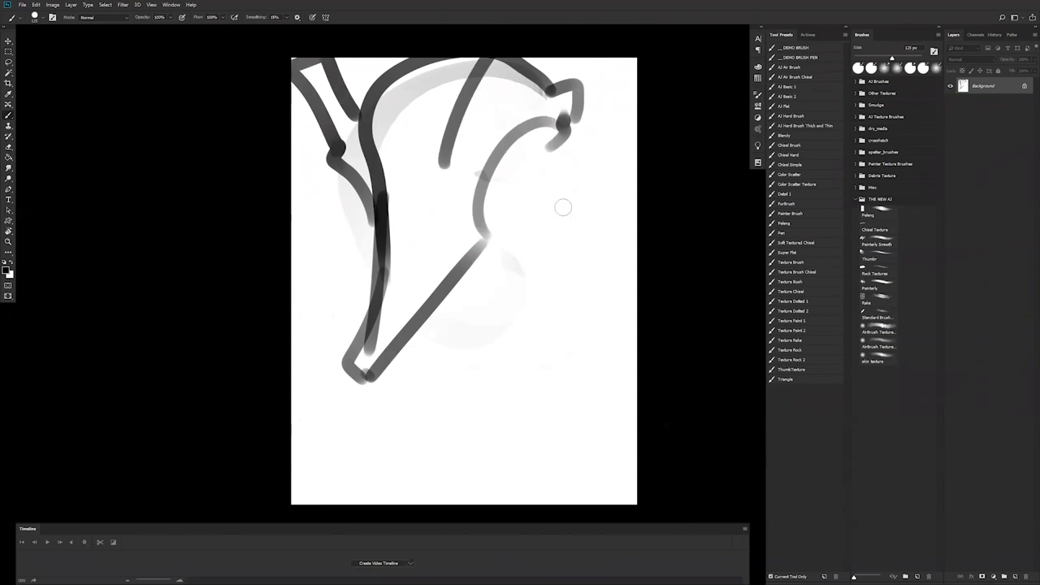
mouse_move(447, 165)
mouse_down()
mouse_move(482, 221)
mouse_move(502, 138)
mouse_move(601, 58)
mouse_up()
key(ctrl+f)
key(ctrl+alt+z)
key(ctrl+alt+z)
key(ctrl+alt+z)
key(ctrl+alt+z)
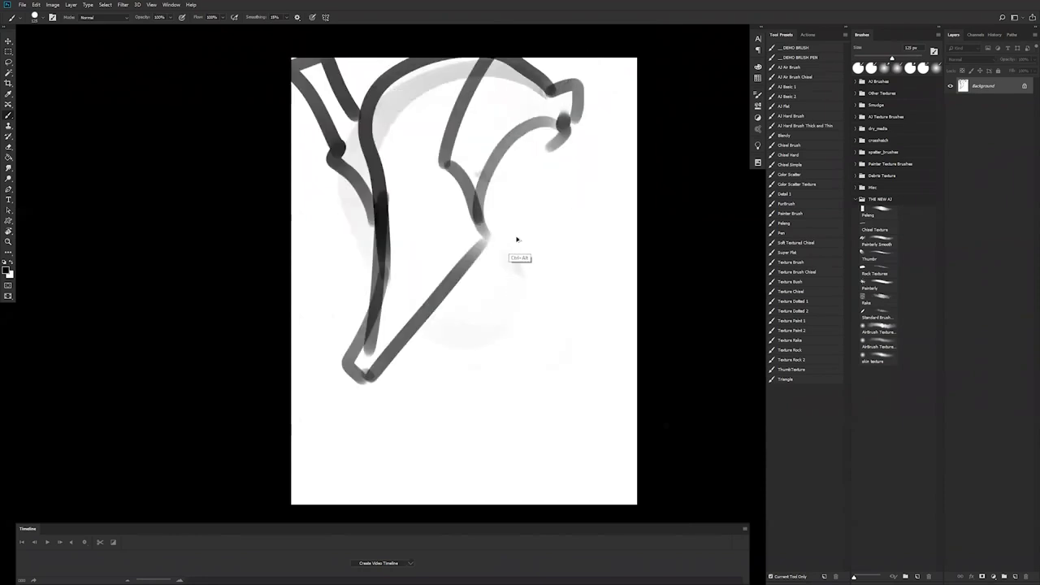
key(ctrl+alt+z)
key(ctrl+alt+z)
key(ctrl+alt+z)
key(ctrl+alt+z)
key(ctrl+alt+z)
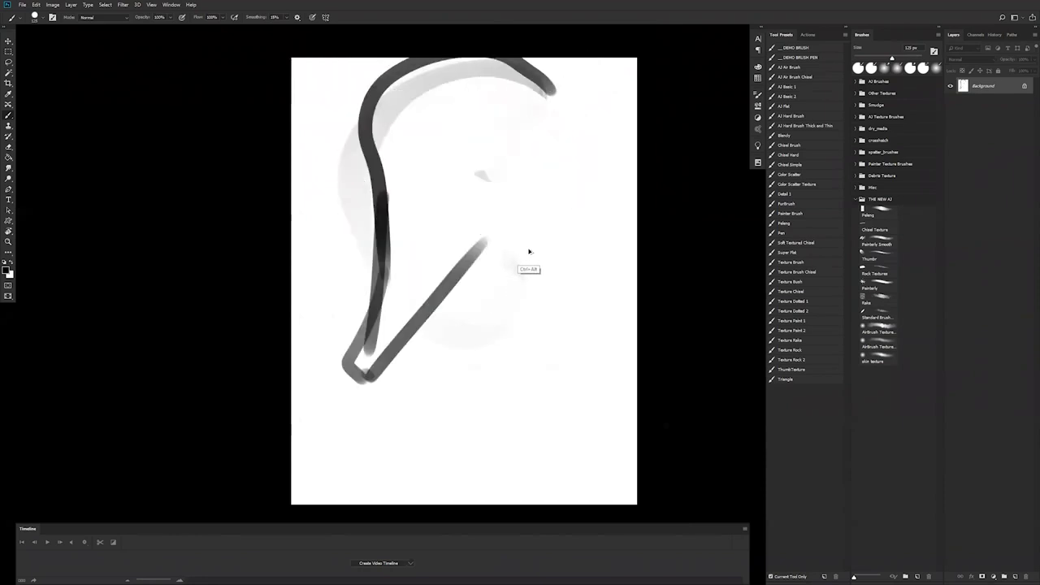
key(ctrl+alt+z)
key(ctrl+alt+z)
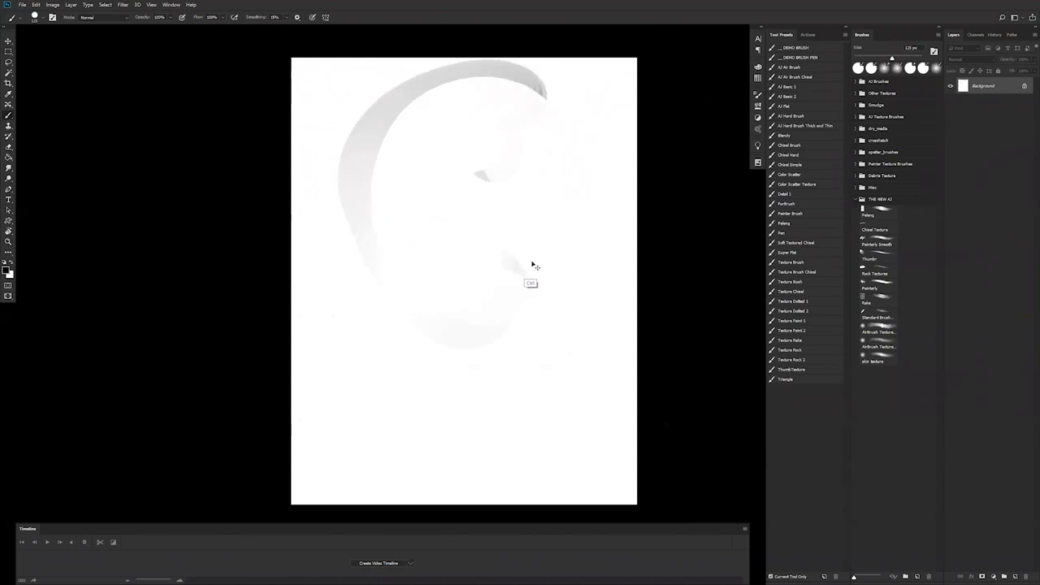
Step: Flip the canvas horizontally and block in the head's mass with one very large, curved gray brush stroke
key(ctrl+shift+h)
key(bracketright)
key(bracketright)
key(bracketright)
key(bracketright)
key(bracketright)
key(bracketright)
key(bracketright)
key(bracketright)
key(bracketright)
key(bracketright)
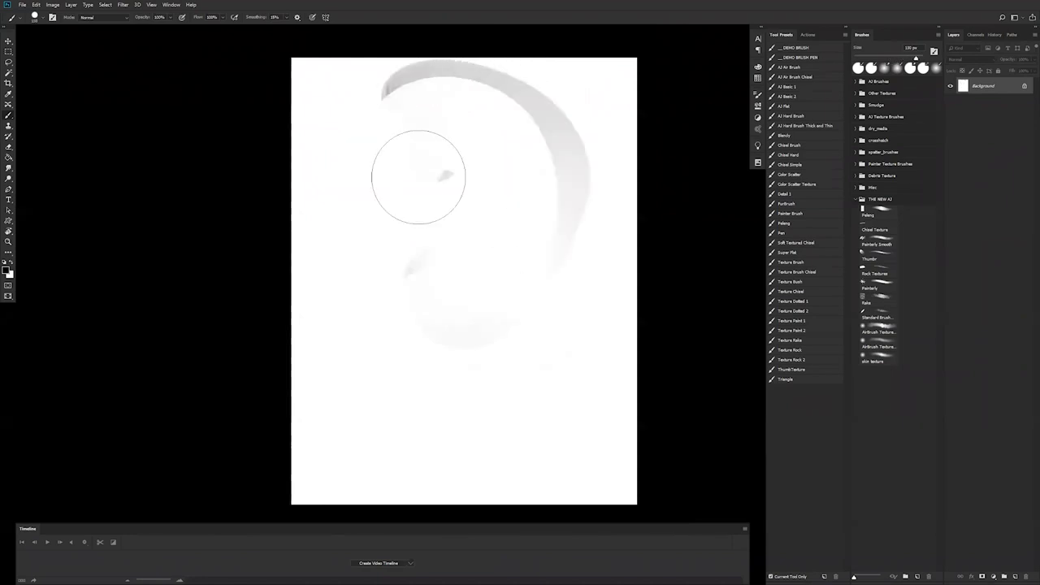
mouse_move(398, 154)
mouse_down()
mouse_move(542, 246)
mouse_move(447, 365)
mouse_up()
Step: Shrink the brush and draw a thin diagonal jaw line that curls into a small hook over the head mass
key(bracketleft)
key(bracketleft)
key(bracketleft)
key(bracketleft)
key(bracketleft)
key(bracketleft)
key(bracketleft)
key(bracketleft)
key(bracketleft)
key(bracketleft)
key(bracketleft)
key(bracketleft)
key(bracketleft)
key(bracketleft)
key(bracketleft)
key(bracketleft)
key(bracketleft)
key(bracketleft)
key(bracketleft)
mouse_move(318, 243)
mouse_down()
mouse_move(443, 312)
mouse_move(459, 298)
mouse_move(453, 285)
mouse_move(490, 281)
mouse_up()
Step: Enlarge the brush and paint thick gray arcs over the crown and along the outer curve of the head
key(bracketright)
key(bracketright)
key(bracketright)
key(bracketright)
key(bracketright)
key(bracketright)
key(bracketright)
key(bracketright)
key(bracketright)
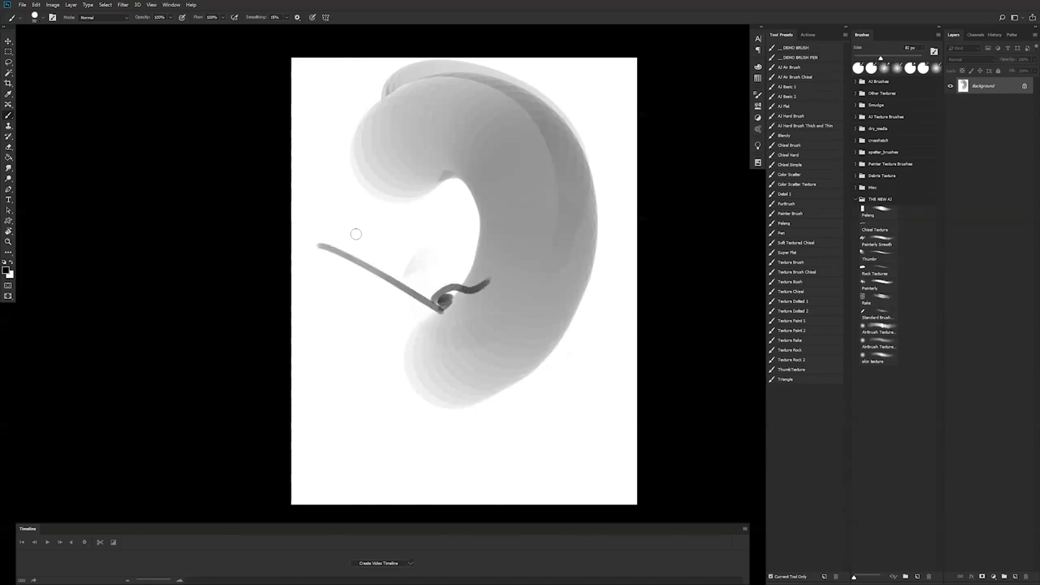
mouse_move(321, 238)
mouse_down()
mouse_move(330, 176)
mouse_move(420, 65)
mouse_move(528, 151)
mouse_up()
mouse_move(467, 93)
mouse_down()
mouse_move(576, 236)
mouse_move(573, 254)
mouse_up()
Step: Widen the brush and add a darker gray mass and a round dab to the lower part of the head
key(bracketright)
key(bracketright)
key(bracketright)
key(bracketright)
key(bracketright)
mouse_move(535, 331)
mouse_down()
mouse_move(486, 353)
mouse_move(439, 327)
mouse_up()
click(412, 389)
Step: Reduce the brush and draw the collar edge below the jaw line, continuing in dark lines down the neck
key(bracketleft)
key(bracketleft)
key(bracketleft)
key(bracketleft)
key(bracketleft)
key(bracketleft)
key(bracketleft)
key(bracketleft)
key(bracketleft)
key(bracketleft)
key(bracketleft)
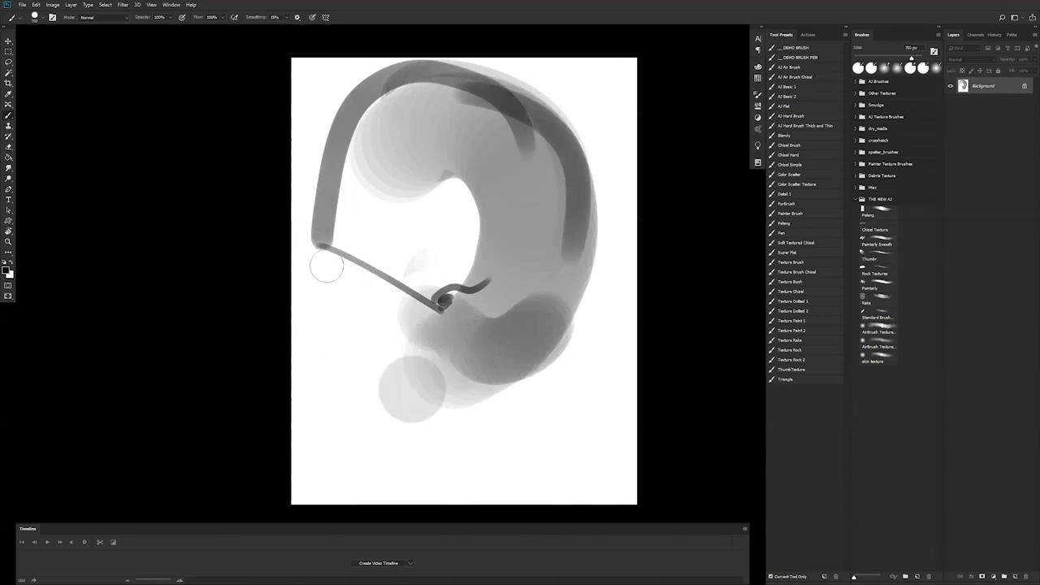
mouse_move(323, 260)
mouse_down()
mouse_move(450, 344)
mouse_move(441, 360)
mouse_move(432, 336)
mouse_move(441, 360)
mouse_move(425, 370)
mouse_move(416, 407)
mouse_move(417, 393)
mouse_move(451, 483)
mouse_up()
drag(420, 394, 445, 492)
Step: Paint broad gray collar and shoulder bands sweeping from the canvas edge down along the neck
key(bracketright)
drag(292, 313, 402, 409)
drag(415, 461, 327, 313)
mouse_move(316, 277)
mouse_down()
mouse_move(293, 318)
mouse_move(354, 287)
mouse_up()
mouse_move(418, 331)
mouse_down()
mouse_move(411, 379)
mouse_move(428, 335)
mouse_up()
drag(427, 335, 317, 288)
Step: Thicken the dark hook at the jaw and extend it into a tall arch outlining the face mask
click(441, 289)
key(bracketleft)
mouse_move(446, 298)
mouse_down()
mouse_move(496, 286)
mouse_move(541, 223)
mouse_up()
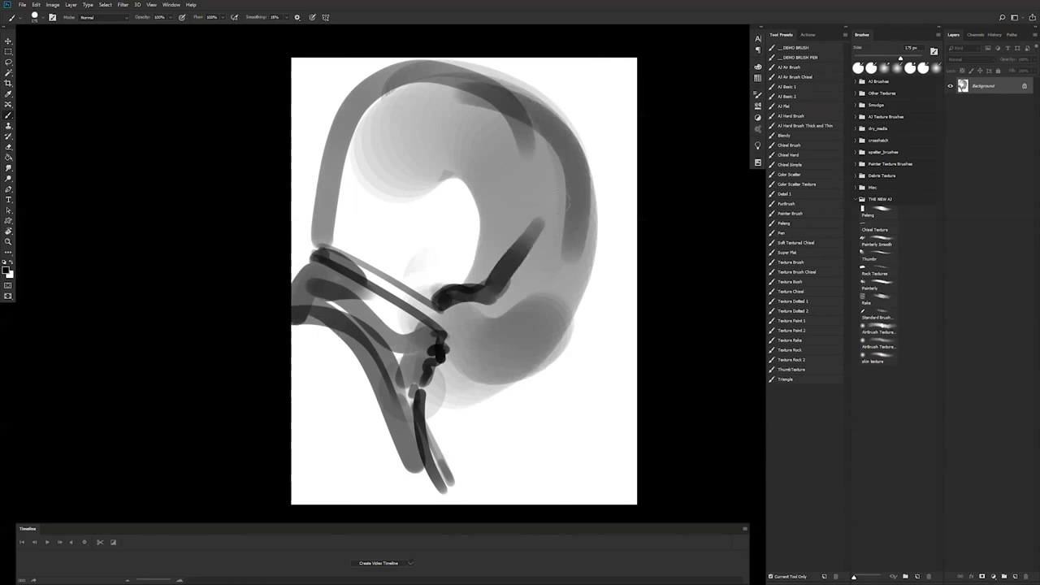
mouse_move(492, 282)
mouse_down()
mouse_move(553, 189)
mouse_move(560, 313)
mouse_up()
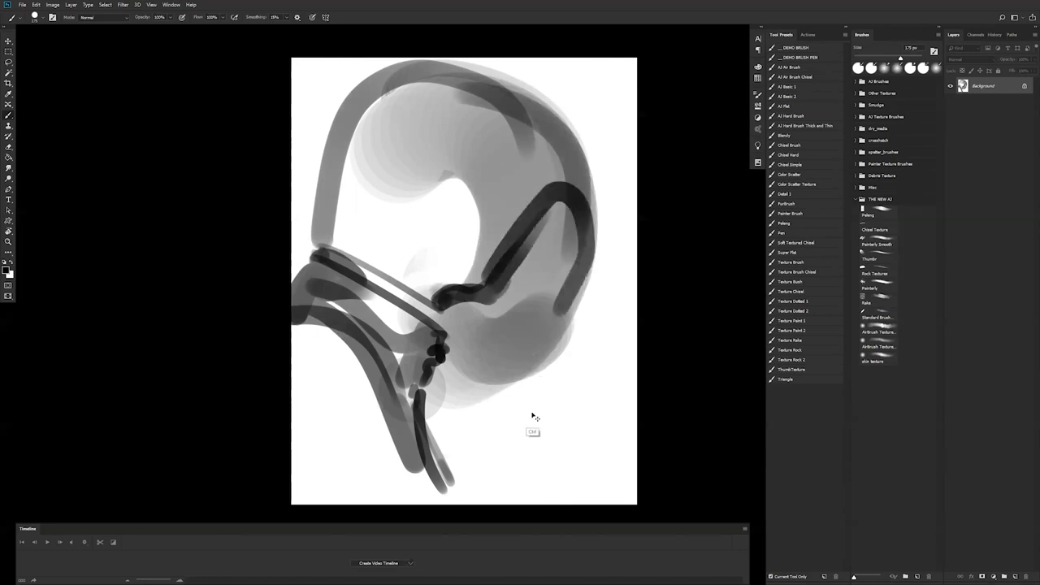
Step: Enlarge the brush and fill the arched face mask with near-black down to the chin
key(ctrl+f)
key(bracketright)
key(bracketright)
key(bracketright)
key(bracketright)
key(bracketright)
mouse_move(375, 213)
mouse_down()
mouse_move(358, 235)
mouse_move(398, 366)
mouse_move(379, 226)
mouse_move(414, 318)
mouse_move(420, 380)
mouse_move(475, 385)
mouse_up()
key(ctrl+f)
Step: Reduce the brush to about 35 px and draw a thin contour along the collar band, joining it to the dark neck knot
key(bracketleft)
key(bracketleft)
key(bracketleft)
key(bracketleft)
key(bracketleft)
key(bracketleft)
key(bracketleft)
key(bracketleft)
key(bracketleft)
key(bracketleft)
key(bracketleft)
key(bracketleft)
key(bracketleft)
key(bracketleft)
key(bracketright)
key(bracketright)
key(bracketright)
key(bracketright)
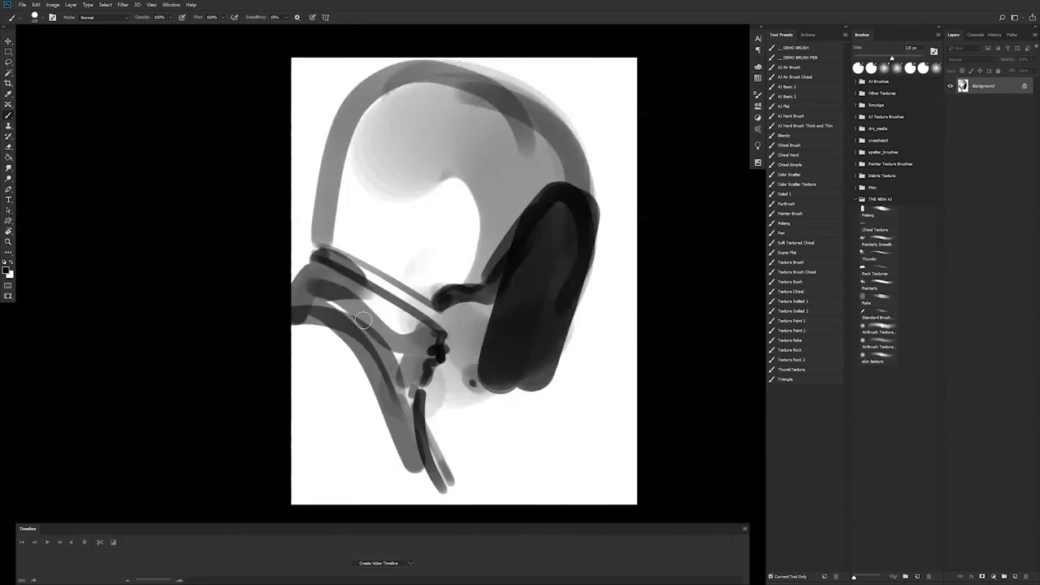
key(bracketleft)
key(bracketleft)
key(bracketleft)
key(bracketleft)
key(bracketleft)
key(bracketleft)
key(bracketleft)
key(bracketleft)
key(bracketleft)
drag(328, 297, 384, 342)
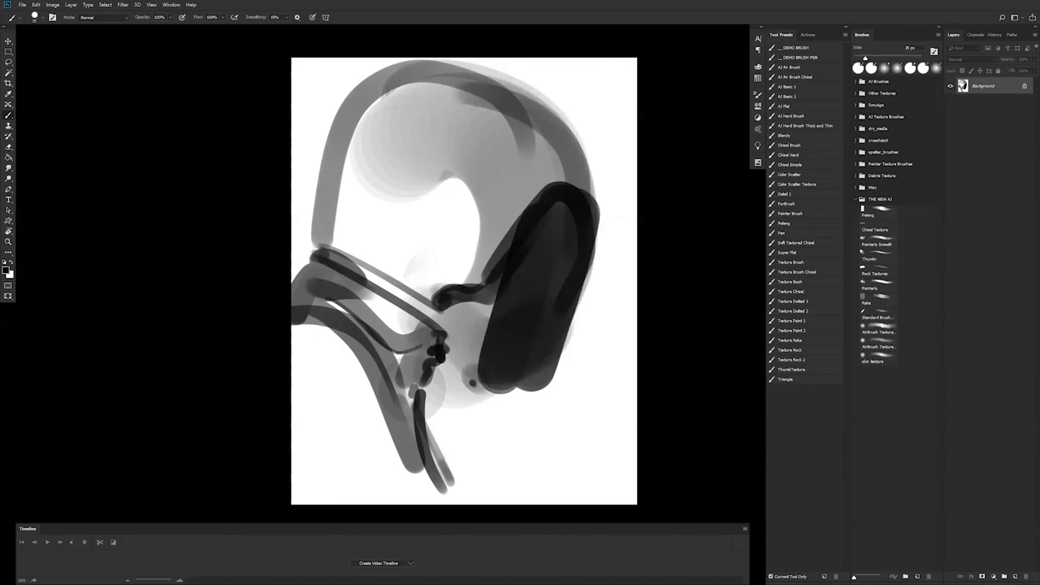
drag(411, 352, 435, 366)
Step: Outline a narrow rounded slot running diagonally from the jaw hook above the collar
key(bracketright)
key(bracketright)
key(bracketright)
key(bracketright)
key(bracketright)
drag(416, 282, 367, 251)
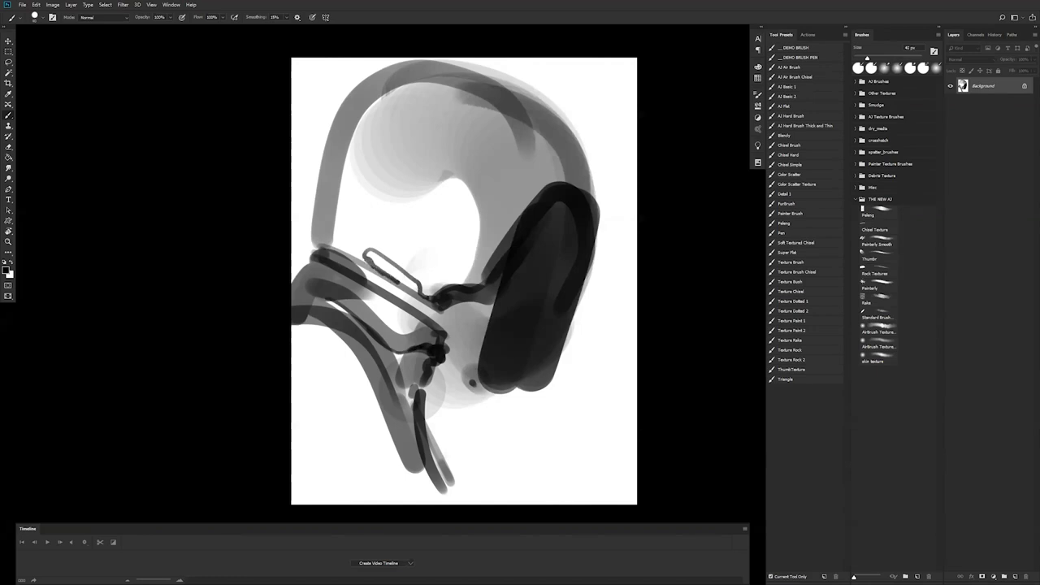
Step: Flip the canvas horizontally and paint a thin white strip inside the slot above the collar
key(ctrl+shift+h)
mouse_move(525, 284)
mouse_down()
mouse_move(552, 263)
mouse_move(513, 289)
mouse_move(555, 259)
mouse_move(521, 287)
mouse_up()
key(ctrl+z)
key(x)
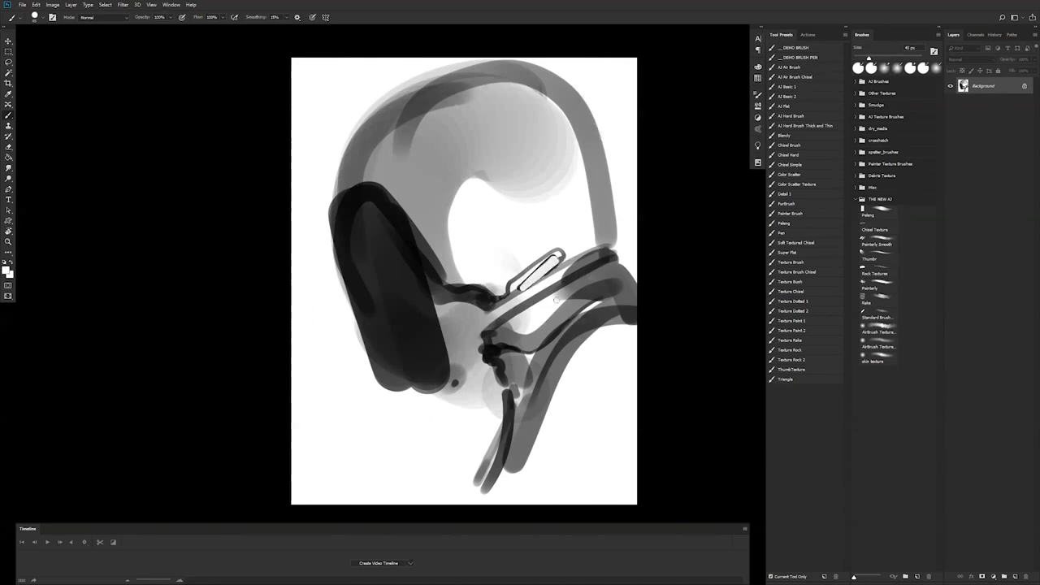
drag(526, 290, 560, 258)
key(ctrl+z)
drag(522, 290, 560, 259)
Step: Sample the light tone inside the head, enlarge the brush to about 800 px, and lighten the upper side of the helmet
alt+click(470, 195)
key(bracketright)
key(bracketright)
key(bracketright)
key(bracketright)
key(bracketright)
key(bracketright)
key(bracketright)
key(bracketright)
key(bracketright)
key(bracketright)
key(bracketright)
key(bracketright)
key(bracketright)
key(bracketright)
key(bracketright)
key(bracketright)
key(bracketright)
key(bracketright)
mouse_move(550, 169)
mouse_down()
mouse_move(513, 205)
mouse_move(522, 203)
mouse_up()
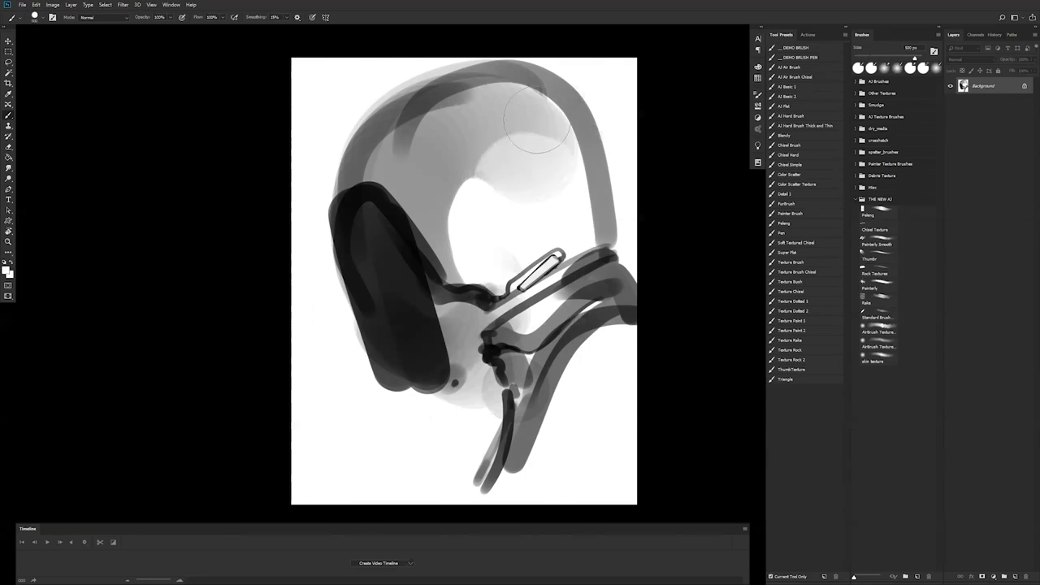
Step: Lighten the inside of the helmet across the crown and side with broad strokes of the large light brush
drag(538, 121, 558, 144)
mouse_move(571, 210)
mouse_down()
mouse_move(577, 178)
mouse_move(557, 127)
mouse_move(445, 163)
mouse_move(486, 113)
mouse_move(443, 106)
mouse_move(422, 115)
mouse_move(555, 103)
mouse_move(467, 101)
mouse_move(573, 150)
mouse_up()
drag(459, 114, 426, 154)
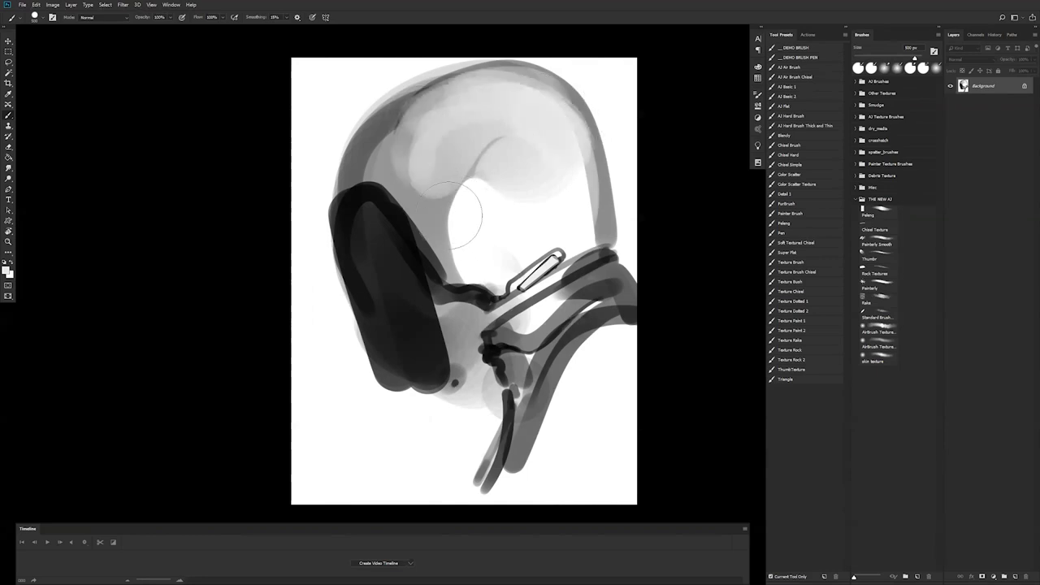
Step: Flip the canvas horizontally, reduce the brush to 400 px, and paint a light grey strip along the helmet edge beside the dark face plate
key(ctrl+f)
mouse_move(507, 195)
mouse_down()
mouse_move(486, 220)
mouse_move(547, 209)
mouse_up()
key(ctrl+z)
key([)
drag(476, 275, 543, 178)
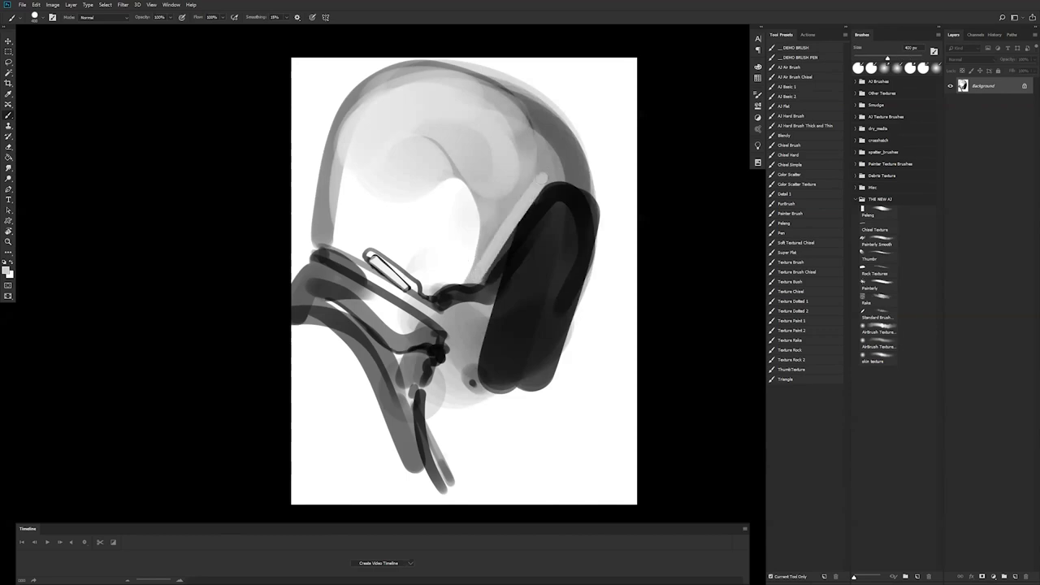
Step: Enlarge the brush to about 700 px and veil the white area inside the head with a light grey tone
key(bracketright)
key(bracketright)
key(bracketright)
key(bracketright)
key(bracketright)
drag(376, 250, 431, 195)
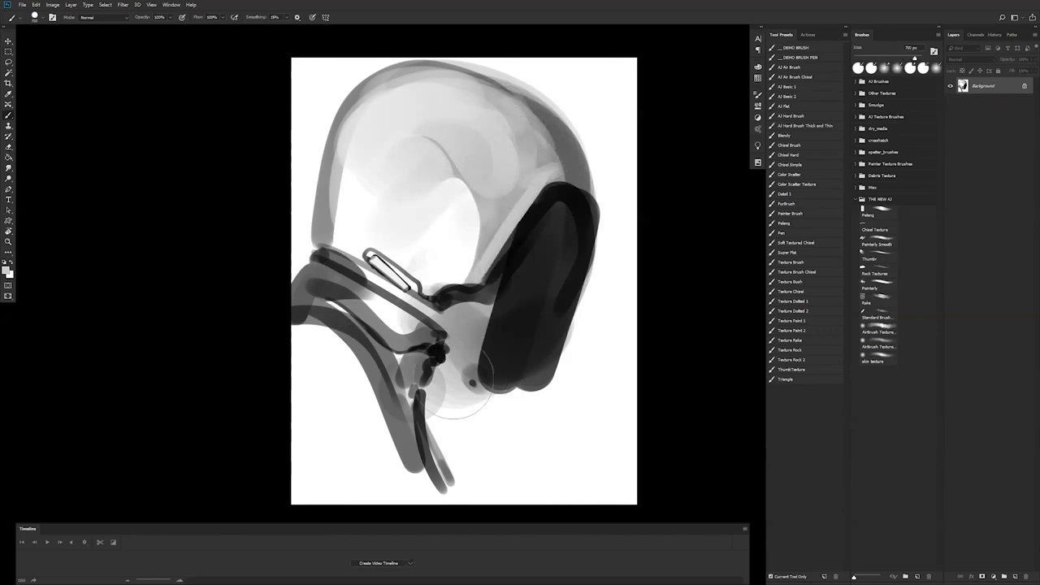
Step: Sample the dark face plate tone and paint rough dark shapes along its inner edge and at the hinge by the jaw
alt+click(488, 353)
drag(494, 308, 483, 382)
mouse_move(475, 386)
mouse_down()
mouse_move(478, 327)
mouse_move(467, 327)
mouse_up()
key(bracketright)
mouse_move(467, 301)
mouse_down()
mouse_move(475, 325)
mouse_move(474, 351)
mouse_move(489, 307)
mouse_up()
Step: Enlarge the brush and darken the body of the face plate with broad strokes from its base toward its upper part
key(bracketright)
key(bracketright)
key(bracketright)
key(bracketright)
key(bracketright)
key(bracketright)
mouse_move(479, 377)
mouse_down()
mouse_move(518, 325)
mouse_move(545, 233)
mouse_up()
mouse_move(502, 291)
mouse_down()
mouse_move(477, 284)
mouse_move(468, 293)
mouse_move(488, 281)
mouse_move(512, 241)
mouse_up()
Step: Reduce the brush to about 25 px, draw a thin diagonal line on the side of the head, and flip the canvas horizontally
key(bracketleft)
key(bracketleft)
key(bracketleft)
key(bracketleft)
key(bracketleft)
key(bracketleft)
key(bracketleft)
key(bracketleft)
key(bracketleft)
key(bracketleft)
key(bracketleft)
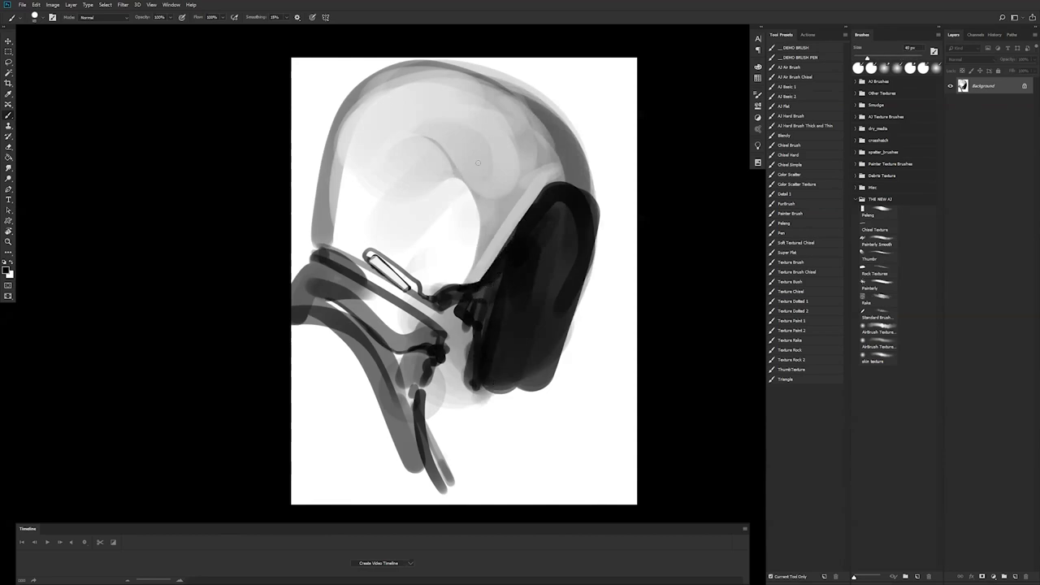
key(bracketright)
drag(457, 172, 476, 195)
key(ctrl+z)
key(ctrl+f)
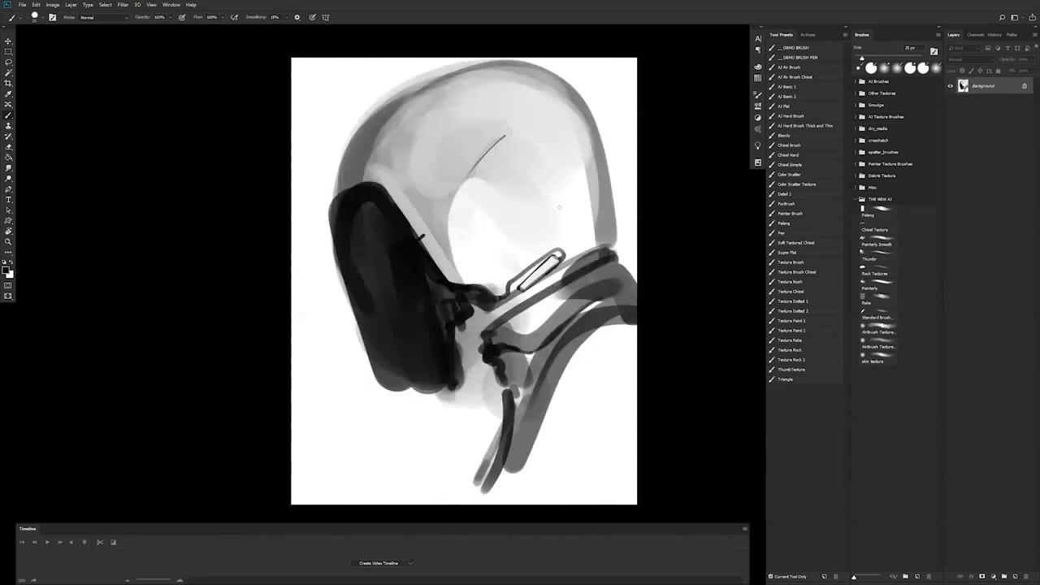
Step: Sample white, flip the canvas, and paint a narrow white strip inside the dark slot at the rear end of the collar band
alt+click(486, 280)
key(ctrl+shift+h)
key(bracketright)
drag(325, 250, 366, 270)
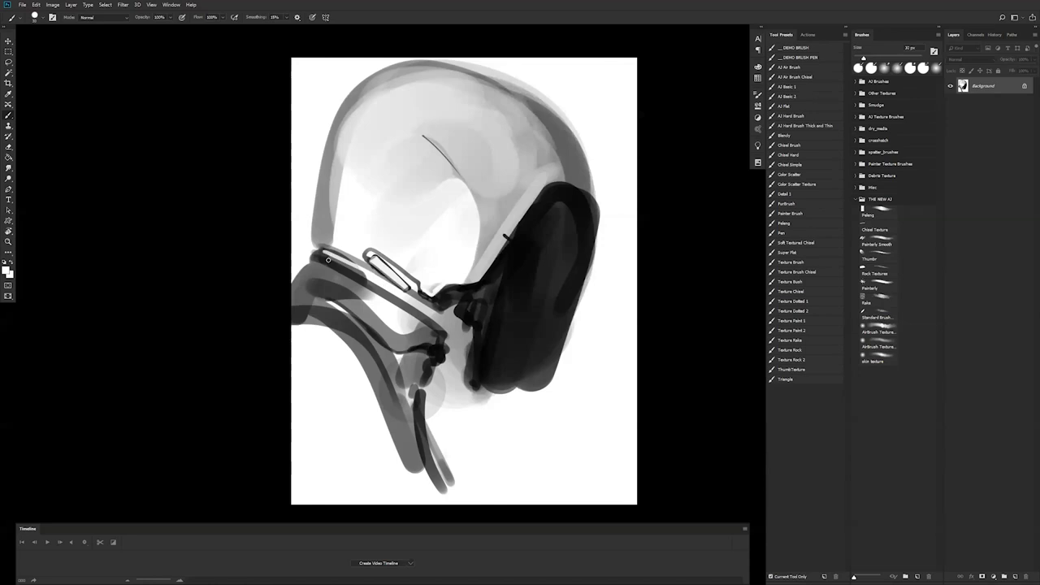
key(ctrl+z)
drag(326, 255, 363, 273)
key(ctrl+shift+h)
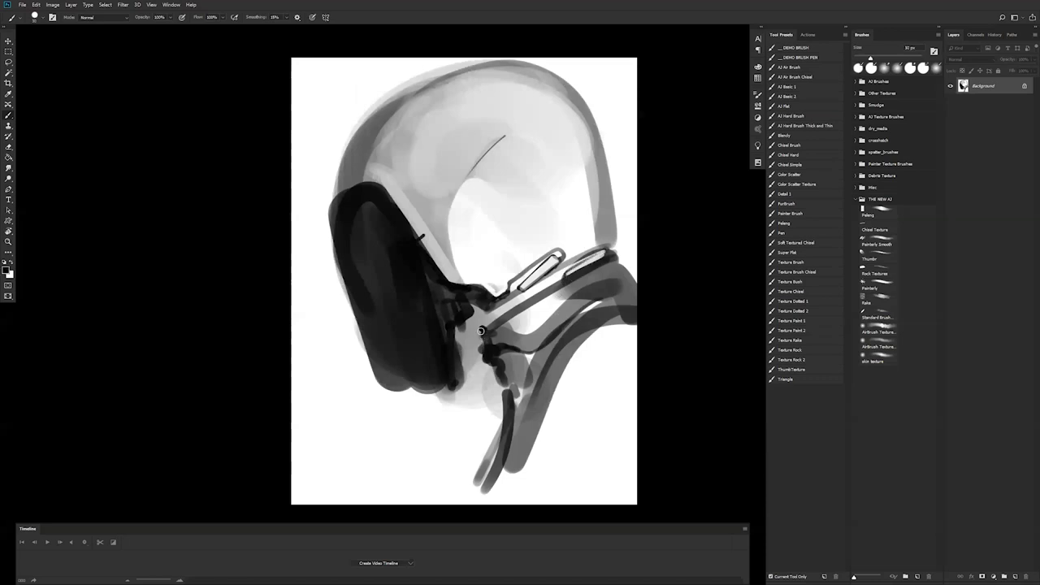
Step: Enlarge the brush to about 200 px and paint a dark outline extending the face plate forward and down to a squared lower end
key(bracketright)
key(bracketright)
key(bracketright)
key(bracketright)
key(bracketright)
key(bracketright)
key(bracketright)
mouse_move(358, 193)
mouse_down()
mouse_move(321, 220)
mouse_move(397, 443)
mouse_up()
key(bracketright)
key(bracketright)
key(bracketright)
key(bracketright)
key(bracketright)
key(bracketright)
key(bracketright)
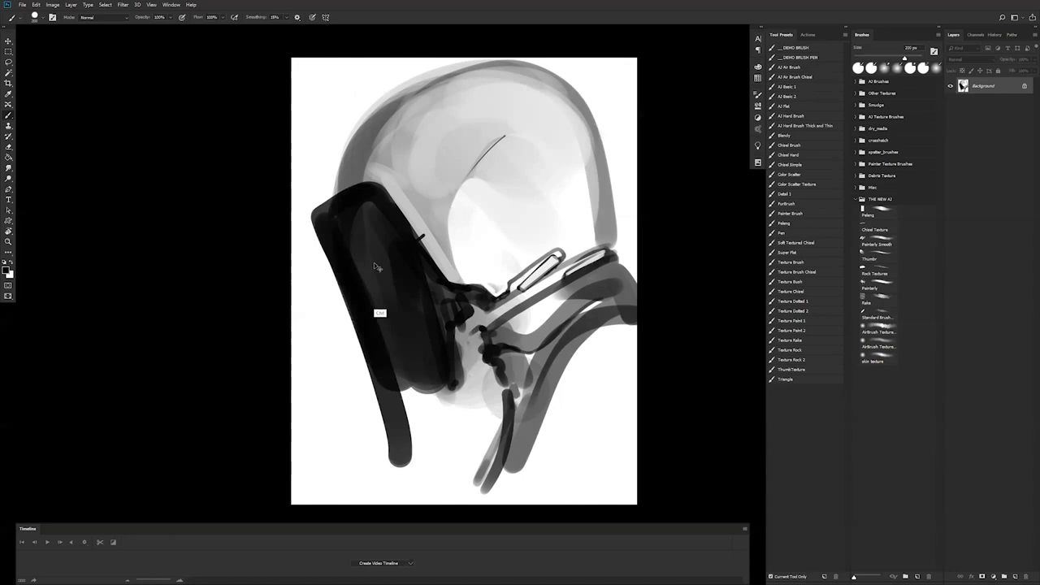
key(ctrl+z)
drag(332, 225, 389, 434)
key(ctrl+z)
mouse_move(331, 233)
mouse_down()
mouse_move(364, 452)
mouse_move(356, 435)
mouse_move(404, 456)
mouse_move(383, 443)
mouse_move(402, 458)
mouse_move(367, 453)
mouse_move(436, 452)
mouse_move(436, 371)
mouse_move(436, 391)
mouse_move(386, 383)
mouse_move(400, 349)
mouse_move(426, 367)
mouse_move(438, 396)
mouse_up()
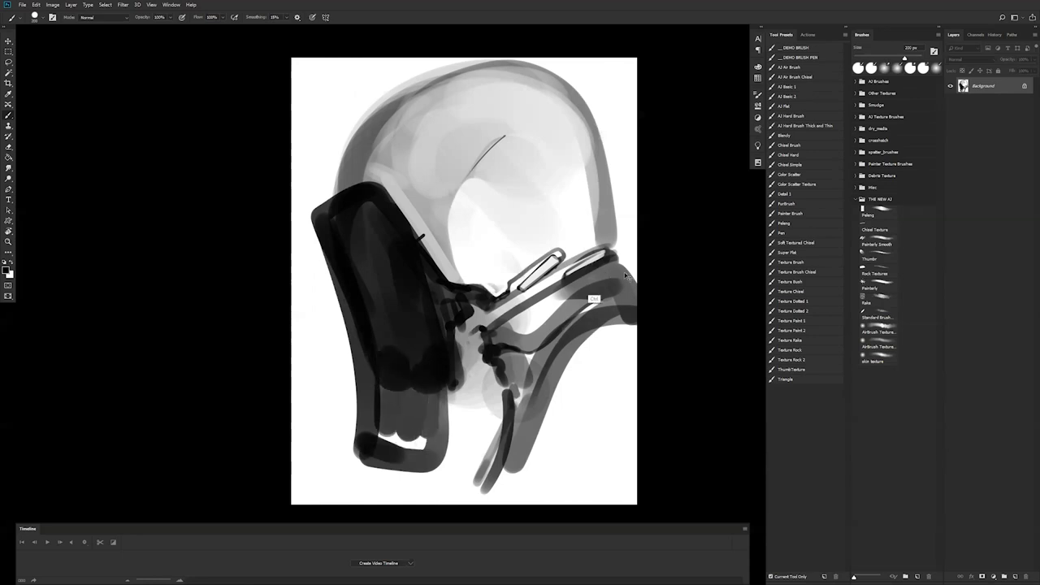
Step: Flip the canvas horizontally and paint the inner edge of the extended face plate dark down to its lower corner
key(F2)
drag(485, 414, 498, 319)
mouse_move(498, 319)
mouse_down()
mouse_move(483, 416)
mouse_move(503, 464)
mouse_up()
Step: Enlarge the brush to about 300 px and fill the whole extended face plate with solid near-black
key(bracketright)
key(bracketright)
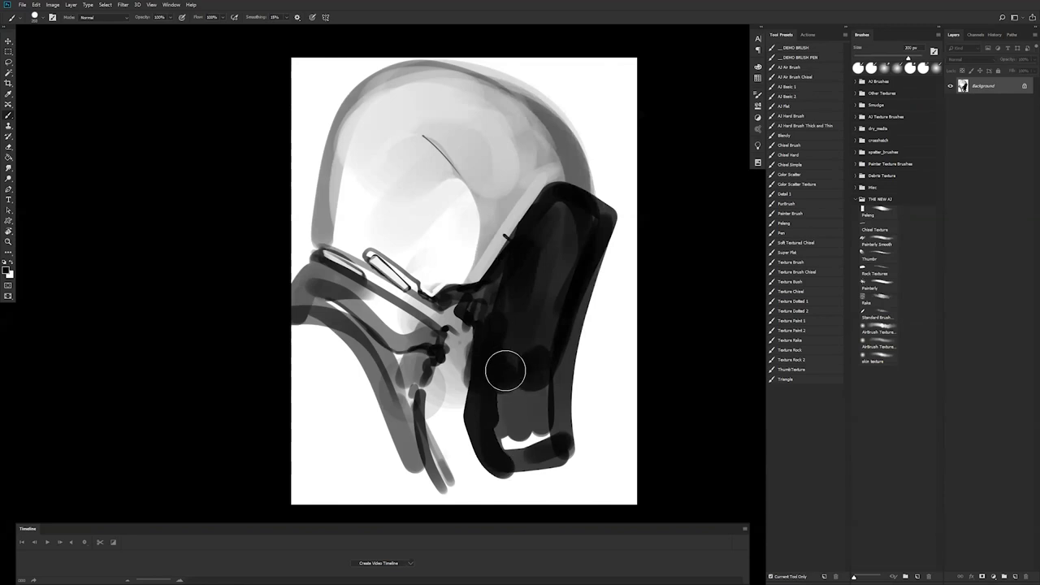
drag(507, 379, 509, 449)
drag(543, 237, 523, 337)
alt+click(543, 243)
mouse_move(535, 262)
mouse_down()
mouse_move(490, 395)
mouse_move(545, 320)
mouse_move(581, 225)
mouse_move(537, 426)
mouse_move(511, 414)
mouse_move(550, 441)
mouse_move(541, 417)
mouse_move(589, 225)
mouse_up()
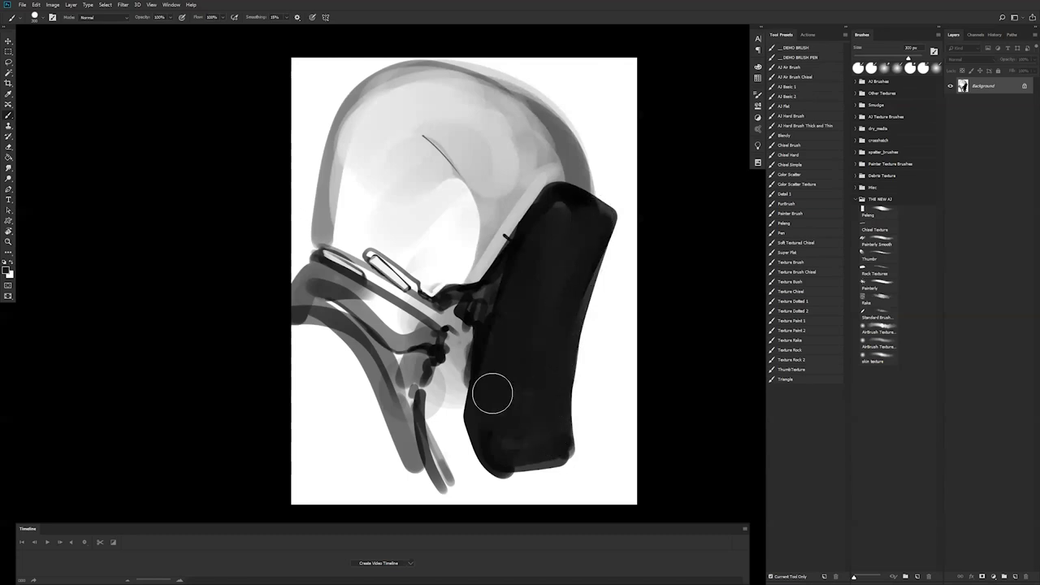
Step: Reduce the brush to about 60 px and outline a tapered grey bracket hanging between the jaw joint and the face plate
key(bracketleft)
mouse_move(445, 351)
mouse_down()
mouse_move(474, 341)
mouse_move(462, 352)
mouse_move(448, 338)
mouse_move(459, 398)
mouse_up()
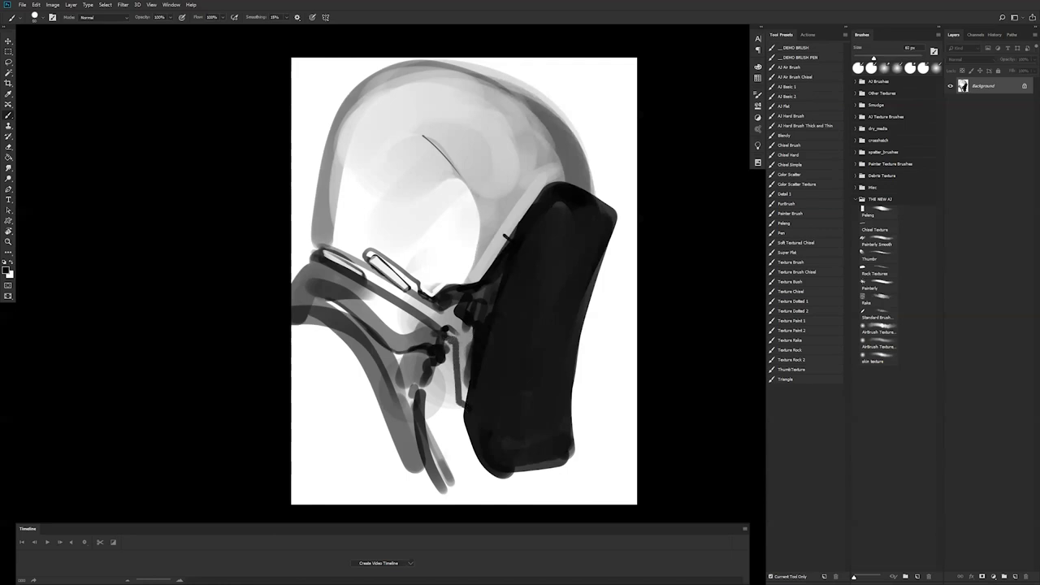
drag(474, 330, 469, 397)
drag(469, 345, 466, 389)
mouse_move(454, 341)
mouse_down()
mouse_move(463, 405)
mouse_move(478, 331)
mouse_move(477, 408)
mouse_up()
drag(449, 328, 457, 398)
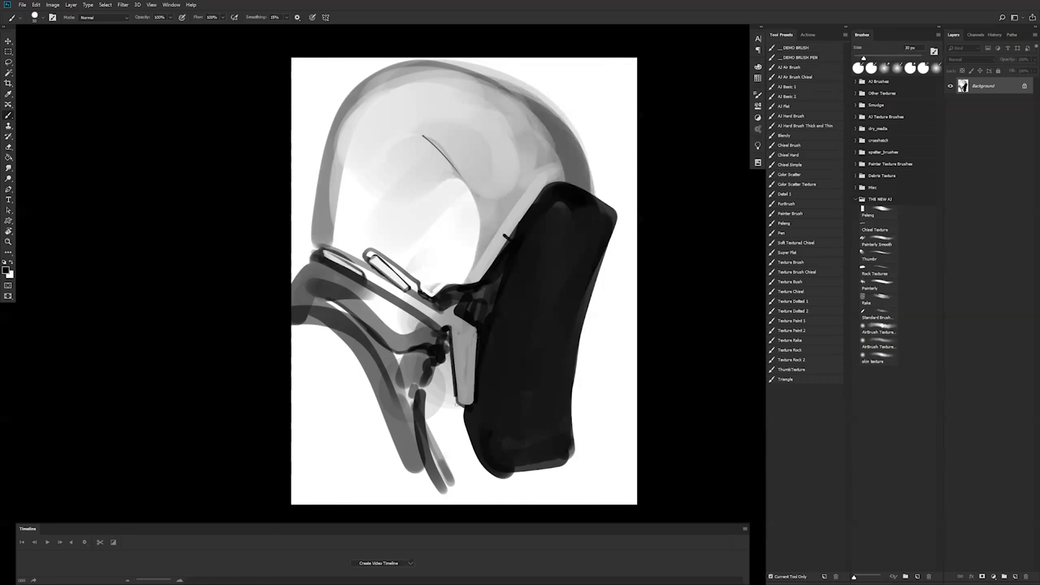
key(ctrl+z)
key(bracketleft)
drag(449, 327, 453, 384)
key(ctrl+z)
Step: Sample the white background and clear the grey remnants between the hanging bracket and the neck
alt+click(456, 443)
drag(453, 356, 452, 405)
key(bracketleft)
drag(438, 367, 433, 387)
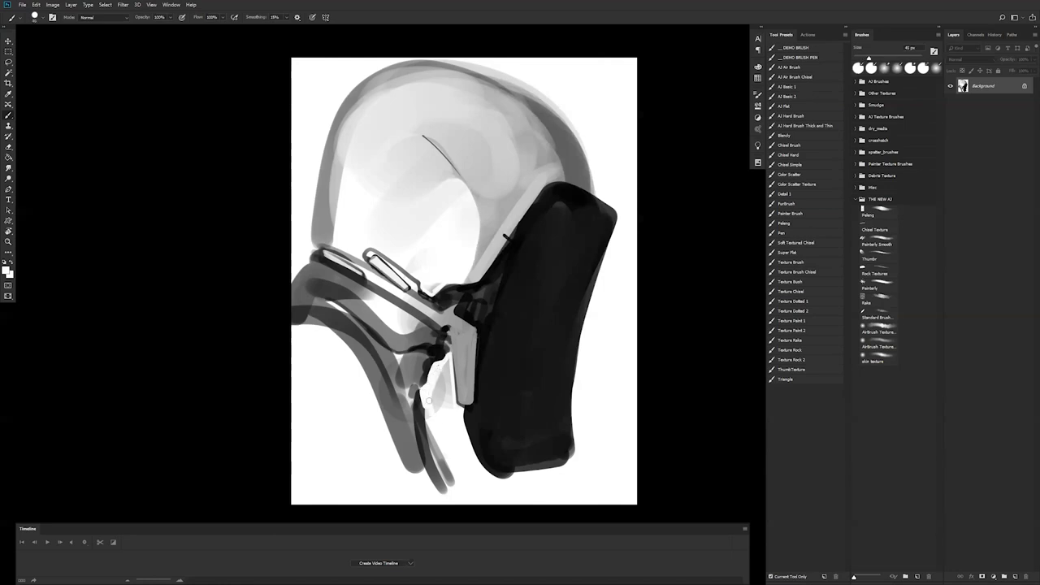
drag(444, 365, 434, 404)
drag(447, 363, 452, 404)
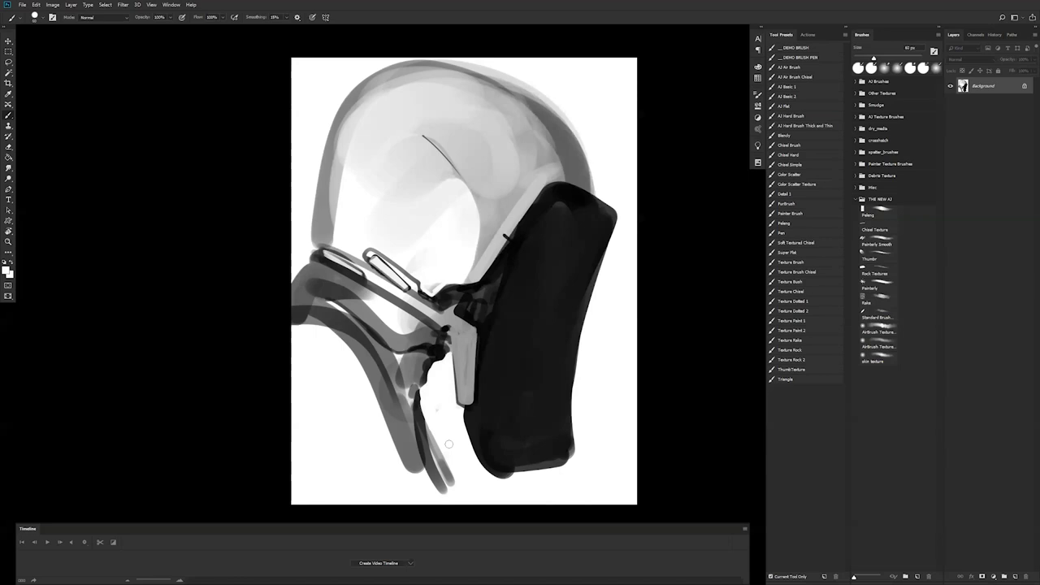
Step: Sample the light grey of the head and paint a small light block in the dark hinge area above the bracket
key(x)
alt+click(474, 276)
drag(469, 295, 491, 293)
key(bracketright)
key(ctrl+z)
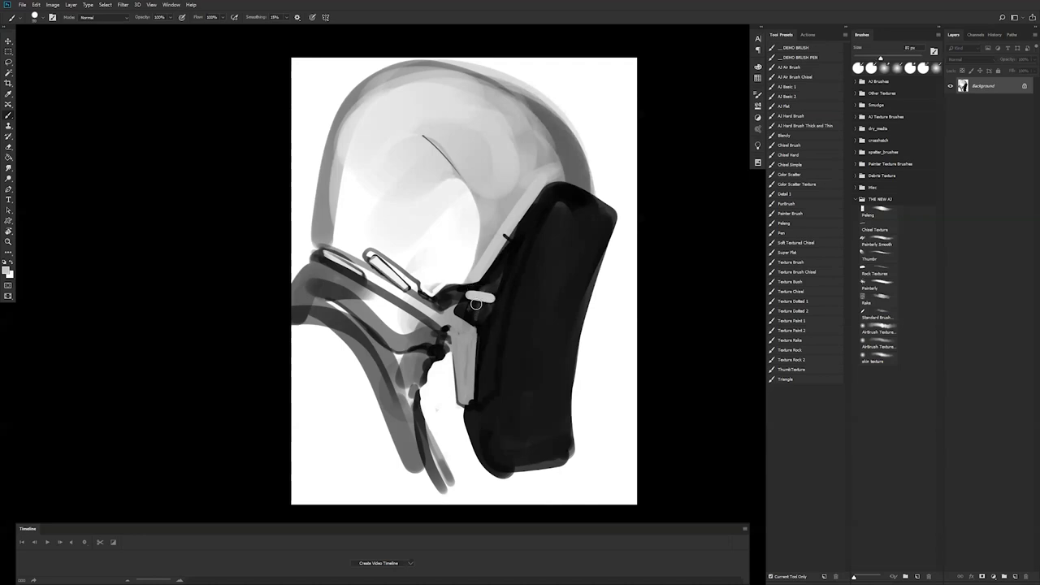
mouse_move(469, 299)
mouse_down()
mouse_move(487, 312)
mouse_move(484, 303)
mouse_up()
Step: Sample the dark tone, reduce the brush, and trim the light hinge block into a crisp four-sided panel
alt+click(495, 321)
key([)
key(bracketleft)
key(bracketleft)
key(bracketleft)
key(bracketleft)
mouse_move(492, 294)
mouse_down()
mouse_move(490, 317)
mouse_move(462, 305)
mouse_up()
Step: Flip the canvas and paint a narrow light wedge above the hinge panel, framed by a dark bar along the helmet edge
key(ctrl+shift+h)
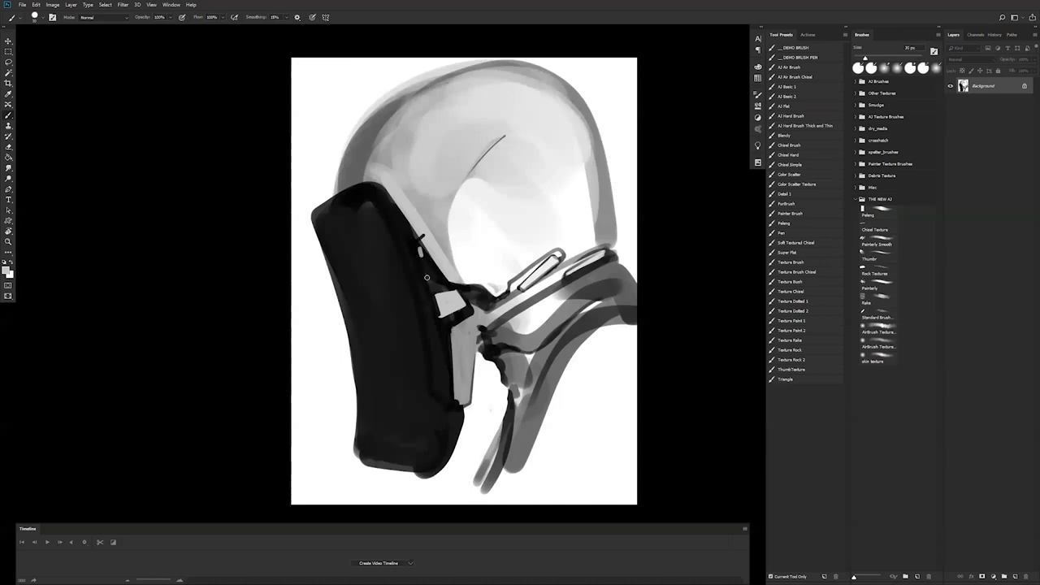
mouse_move(420, 252)
mouse_down()
mouse_move(430, 286)
mouse_move(439, 284)
mouse_move(428, 266)
mouse_move(444, 281)
mouse_up()
alt+click(426, 256)
key(ctrl+f)
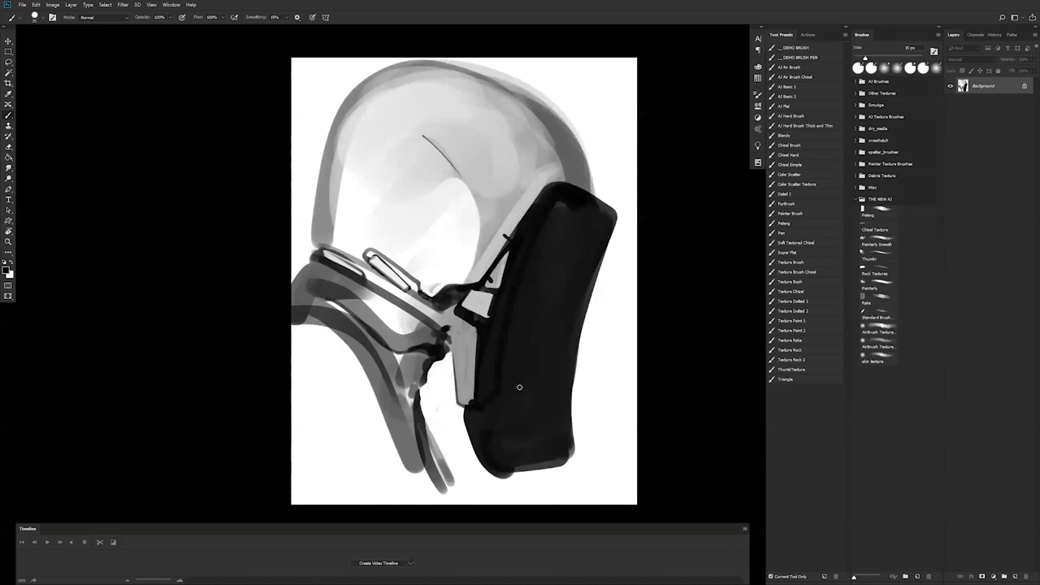
Step: Flip the canvas and paint a thick dark diagonal bar across the side of the head with a brush of about 45 px
key(ctrl+shift+h)
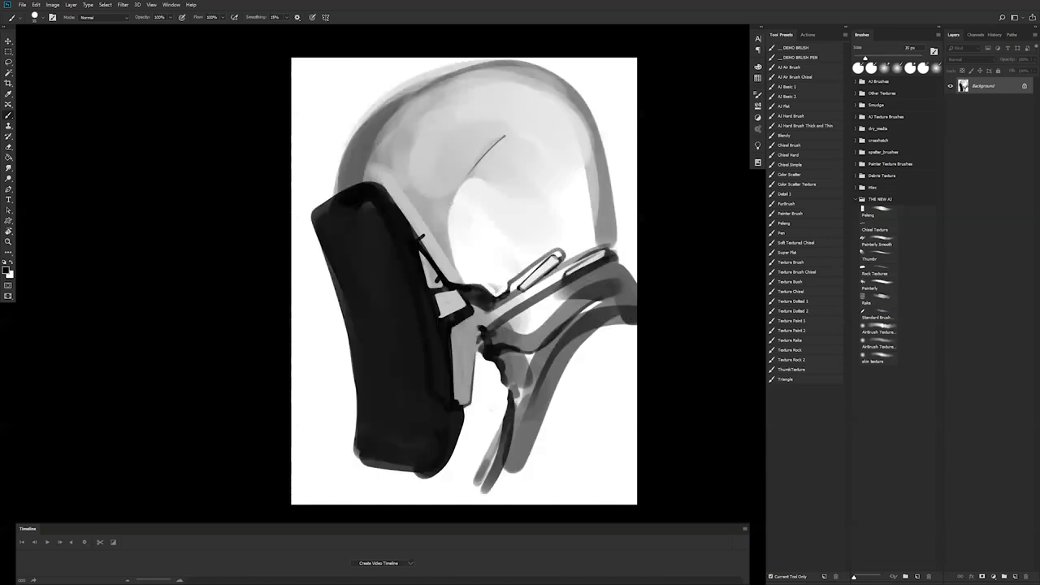
drag(447, 214, 515, 125)
key(ctrl+z)
drag(446, 214, 515, 124)
key(])
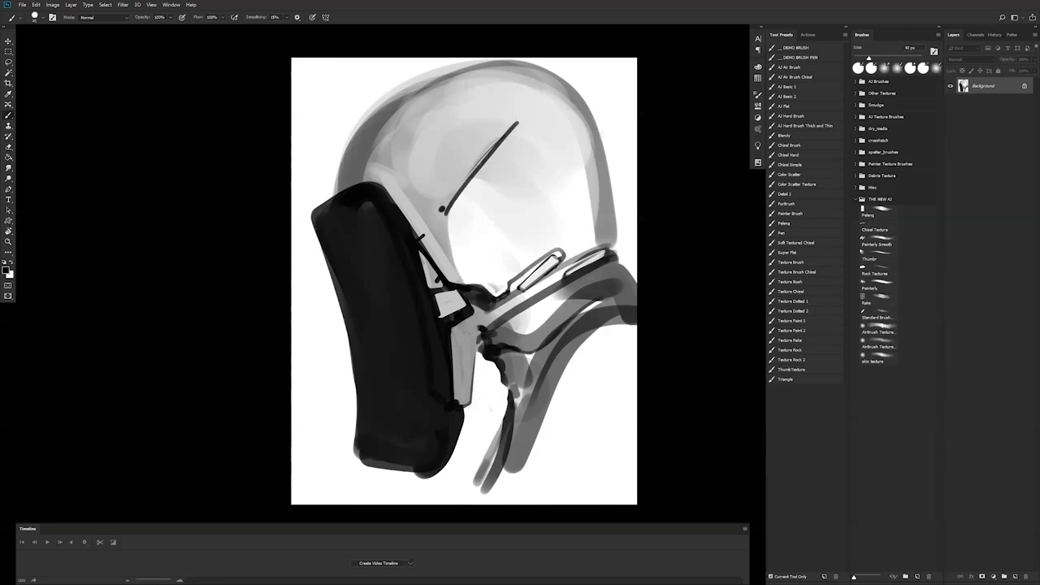
drag(443, 210, 522, 117)
drag(443, 215, 526, 118)
Step: Trim the upper end of the diagonal bar with the sampled light tone and add a short offset dark tab to it
alt+click(519, 108)
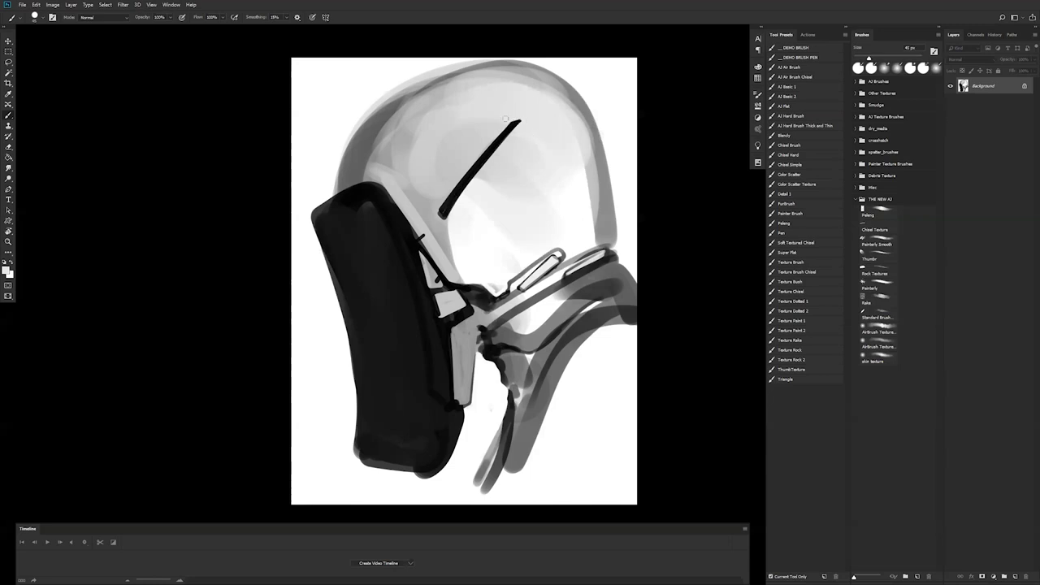
mouse_move(523, 117)
mouse_down()
mouse_move(521, 128)
mouse_move(522, 115)
mouse_up()
key(x)
key(ctrl+z)
mouse_move(513, 123)
mouse_down()
mouse_move(529, 108)
mouse_move(515, 119)
mouse_up()
key(bracketleft)
Step: Flip the canvas, add thin dark ticks at the helmet edge and top of the face plate, and sharpen the dark jaw hook
key(ctrl+f)
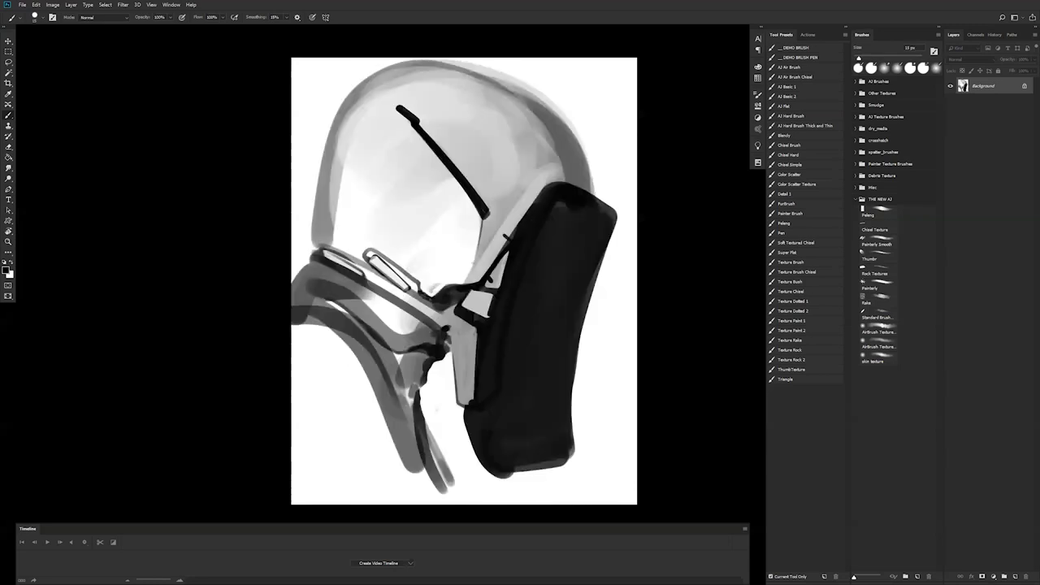
drag(476, 257, 489, 269)
drag(550, 170, 553, 185)
key(bracketright)
key(bracketright)
key(bracketright)
key(bracketleft)
drag(452, 281, 483, 278)
key(ctrl+shift+h)
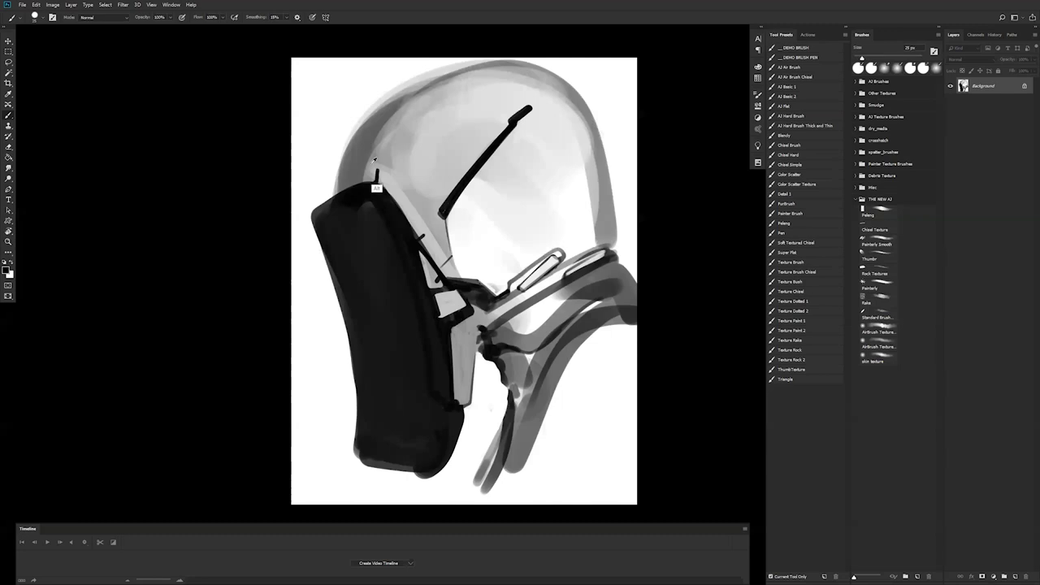
Step: Enlarge the brush to about 200 px and sweep a lighter grey band along the helmet's upper front rim
key(bracketright)
key(bracketright)
key(bracketright)
key(bracketright)
key(bracketright)
key(bracketright)
key(bracketright)
key(bracketright)
key(bracketright)
key(bracketright)
key(bracketright)
key(bracketright)
key(bracketright)
drag(358, 162, 506, 82)
key(ctrl+z)
key(bracketright)
drag(362, 148, 497, 81)
key(ctrl+z)
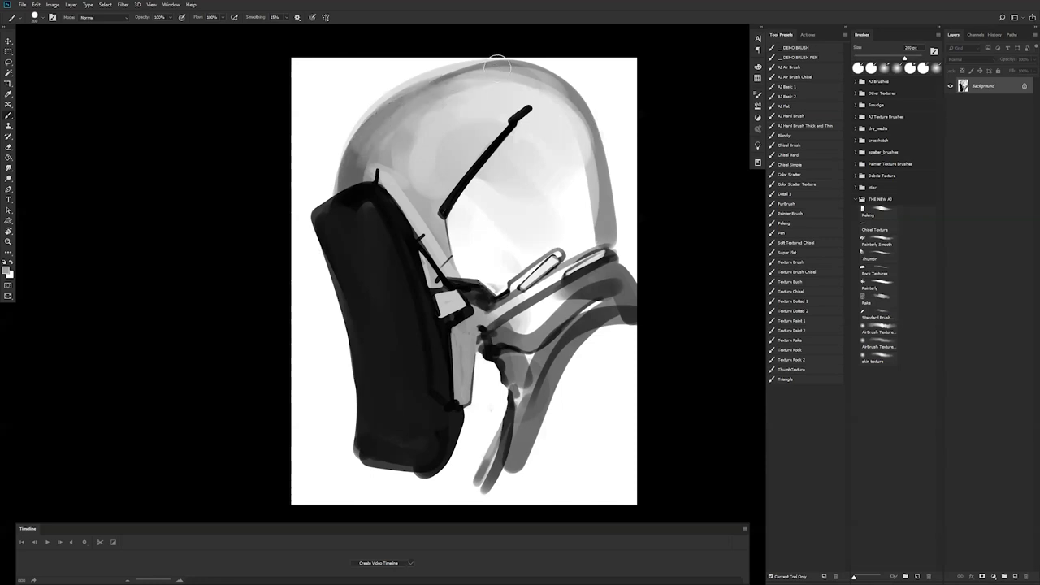
drag(359, 165, 509, 75)
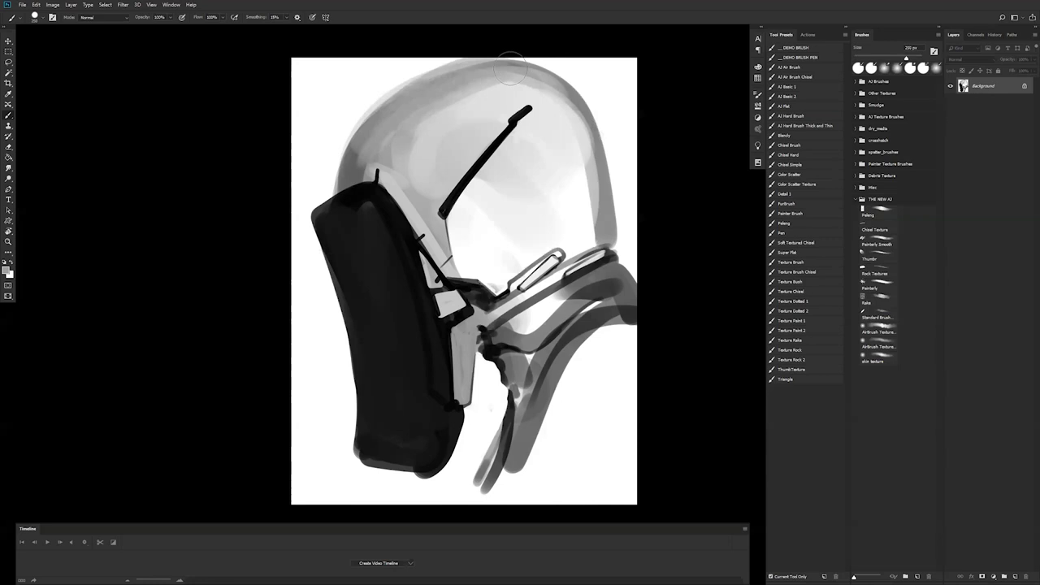
Step: Try a grey stroke over the top of the crown, undo the latest strokes, and flip the canvas horizontally
drag(489, 75, 556, 104)
key(ctrl+z)
key(ctrl+z)
key(F2)
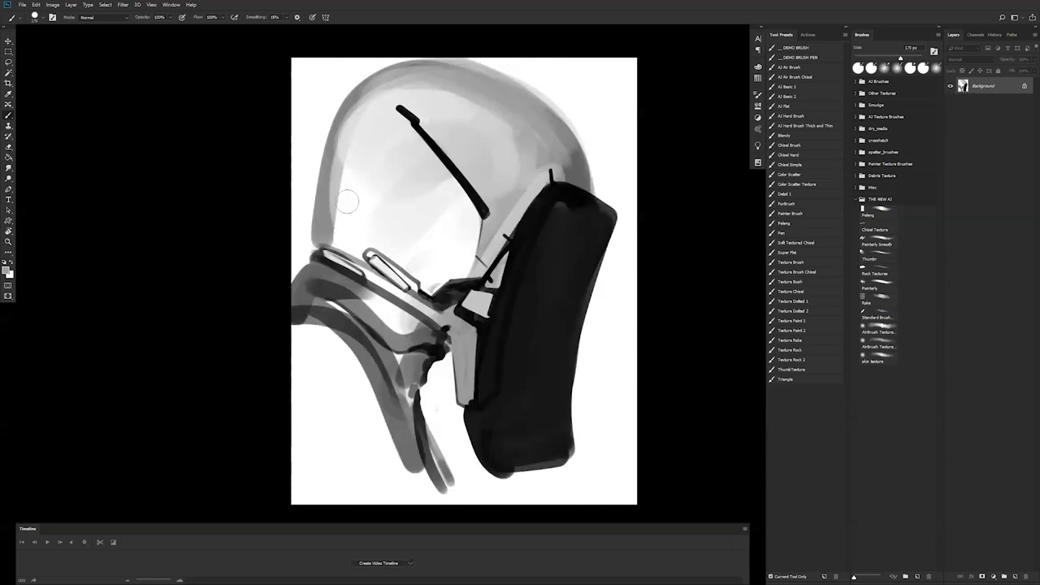
Step: Sample greys from the helmet and shade its rear half with broad vertical strokes using a brush of about 250 px
drag(358, 116, 337, 224)
alt+click(333, 178)
drag(340, 175, 339, 236)
mouse_move(364, 120)
mouse_down()
mouse_move(345, 241)
mouse_move(358, 235)
mouse_move(360, 185)
mouse_move(352, 236)
mouse_up()
alt+click(369, 158)
drag(360, 137, 351, 169)
drag(376, 103, 344, 148)
mouse_move(318, 237)
mouse_down()
mouse_move(404, 234)
mouse_move(381, 140)
mouse_move(377, 231)
mouse_move(383, 133)
mouse_move(398, 264)
mouse_move(455, 211)
mouse_move(465, 220)
mouse_move(454, 258)
mouse_move(440, 263)
mouse_move(407, 146)
mouse_move(409, 237)
mouse_move(435, 235)
mouse_up()
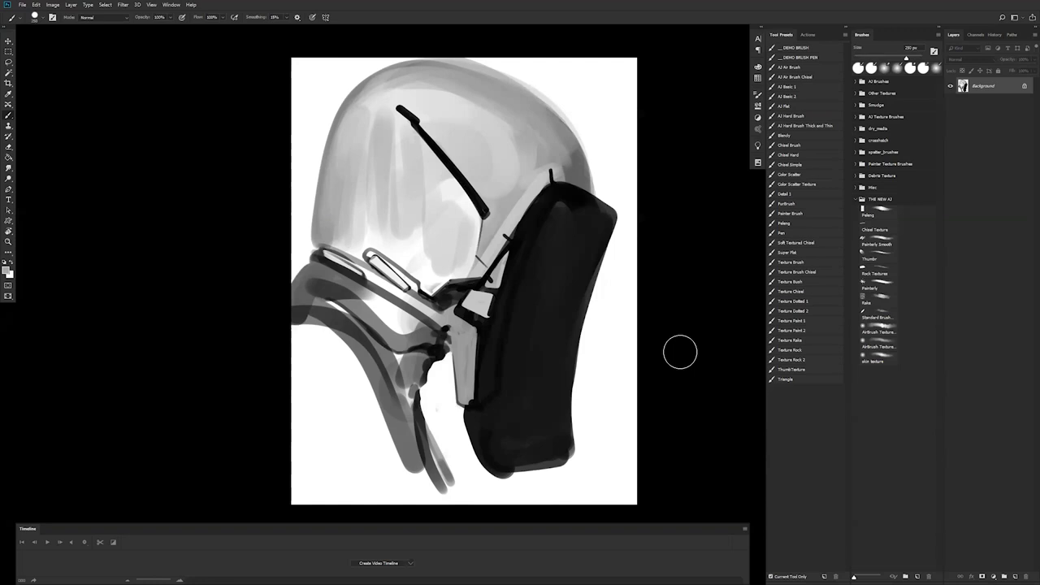
Step: Flip the canvas horizontally and block in a black shoulder arch with a dark grey fill below the neck
key(ctrl+shift+h)
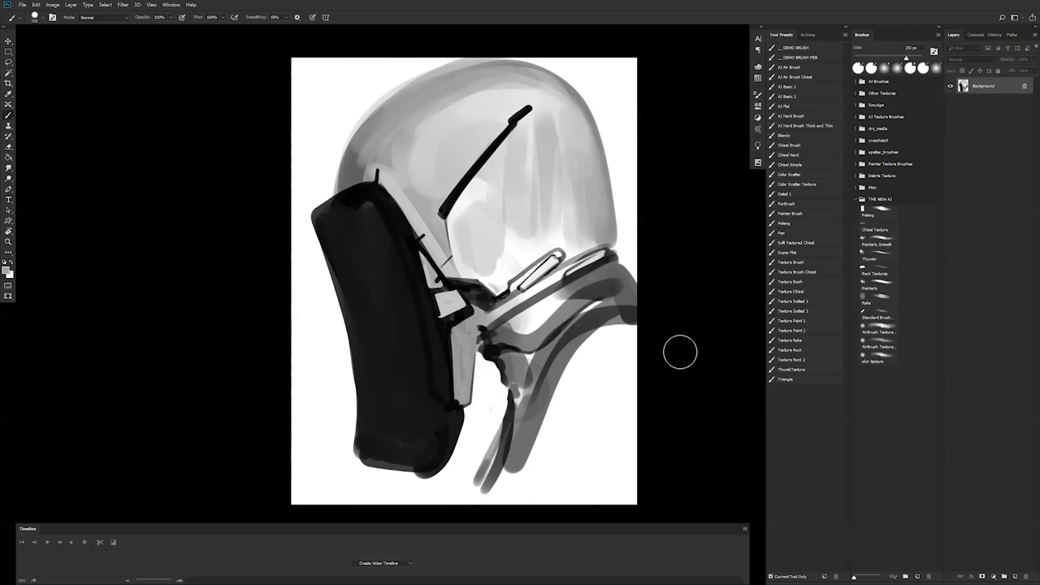
click(570, 448)
mouse_move(570, 448)
mouse_down()
mouse_move(651, 395)
mouse_move(509, 308)
mouse_up()
drag(533, 275, 481, 374)
mouse_move(567, 270)
mouse_down()
mouse_move(486, 364)
mouse_move(549, 392)
mouse_up()
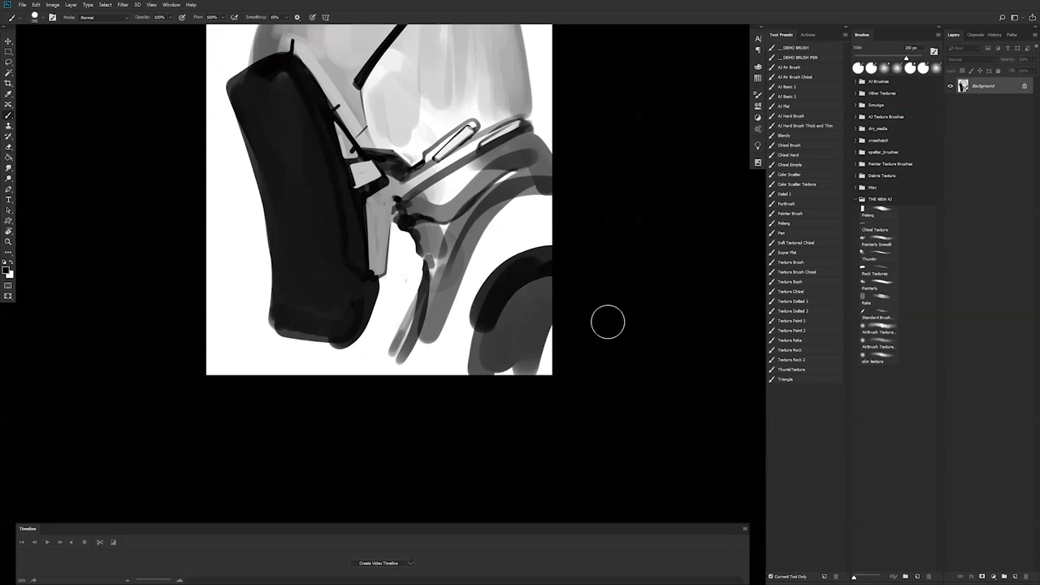
Step: Flip the canvas and fill the area between the neck bands and the shoulder arch with sampled mid-grey strokes
key(ctrl+shift+h)
drag(493, 341, 586, 413)
alt+click(470, 383)
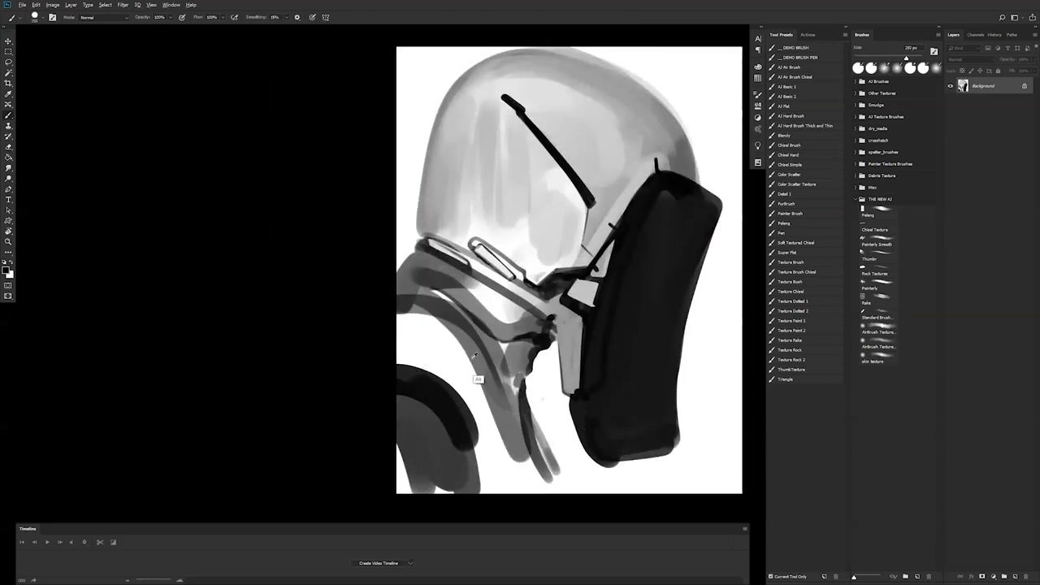
drag(388, 334, 463, 372)
drag(437, 329, 492, 435)
mouse_move(409, 336)
mouse_down()
mouse_move(462, 369)
mouse_move(403, 325)
mouse_move(484, 419)
mouse_move(434, 346)
mouse_move(501, 472)
mouse_move(455, 359)
mouse_move(504, 485)
mouse_move(477, 381)
mouse_move(464, 376)
mouse_move(506, 486)
mouse_up()
alt+click(504, 431)
key(bracketright)
mouse_move(412, 348)
mouse_down()
mouse_move(395, 320)
mouse_move(383, 349)
mouse_move(396, 316)
mouse_up()
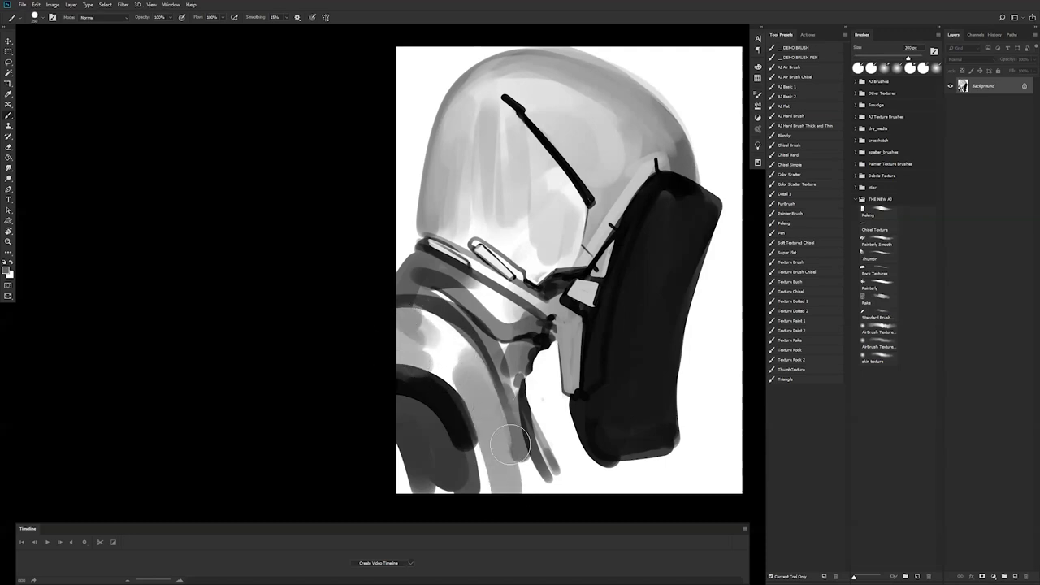
drag(544, 433, 466, 382)
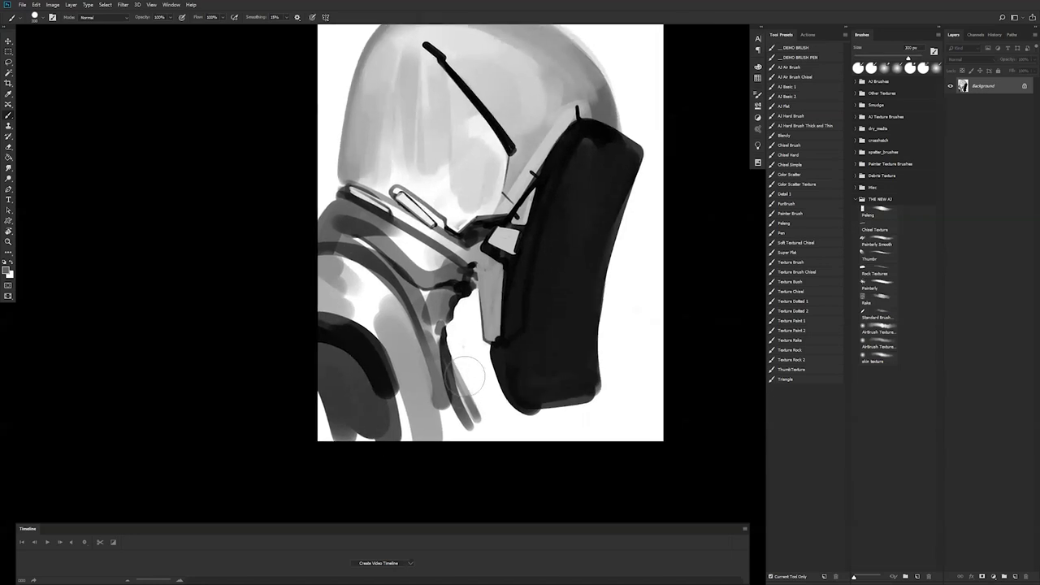
Step: Flip the canvas, reduce the brush to 80 px, and draw a dark outline along the helmet's lower rim to its back corner
key(ctrl+shift+h)
mouse_move(612, 249)
mouse_down()
mouse_move(608, 262)
mouse_move(630, 216)
mouse_move(608, 232)
mouse_move(564, 312)
mouse_up()
key(bracketleft)
key(bracketleft)
key(bracketleft)
key(bracketleft)
mouse_move(507, 292)
mouse_down()
mouse_move(586, 236)
mouse_move(591, 252)
mouse_move(624, 238)
mouse_move(625, 223)
mouse_move(625, 239)
mouse_move(625, 225)
mouse_up()
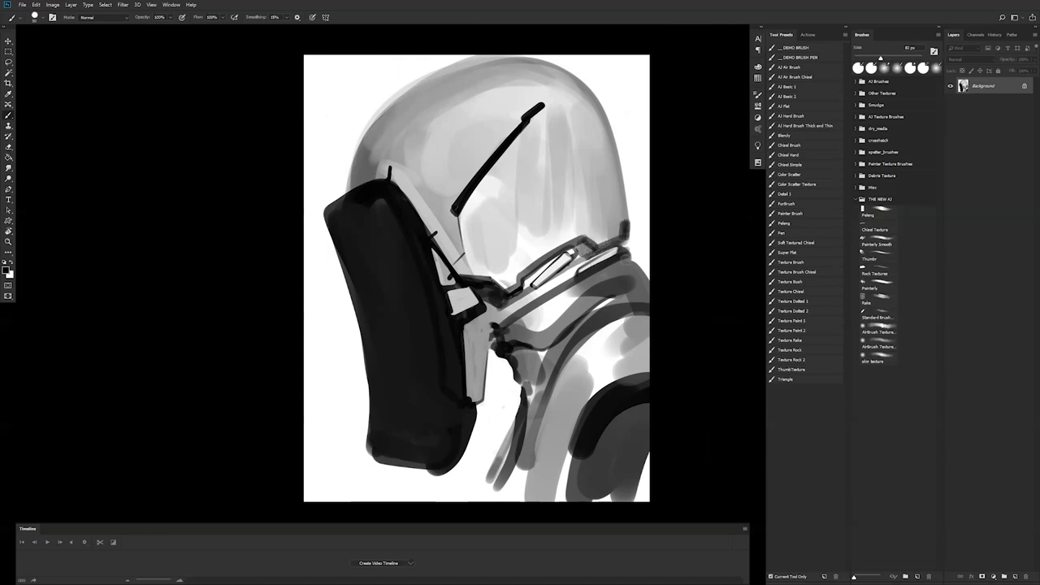
Step: Flip the canvas and use a small white brush to trim the dark outline at the helmet's back corner into a thinner line
key(ctrl+shift+h)
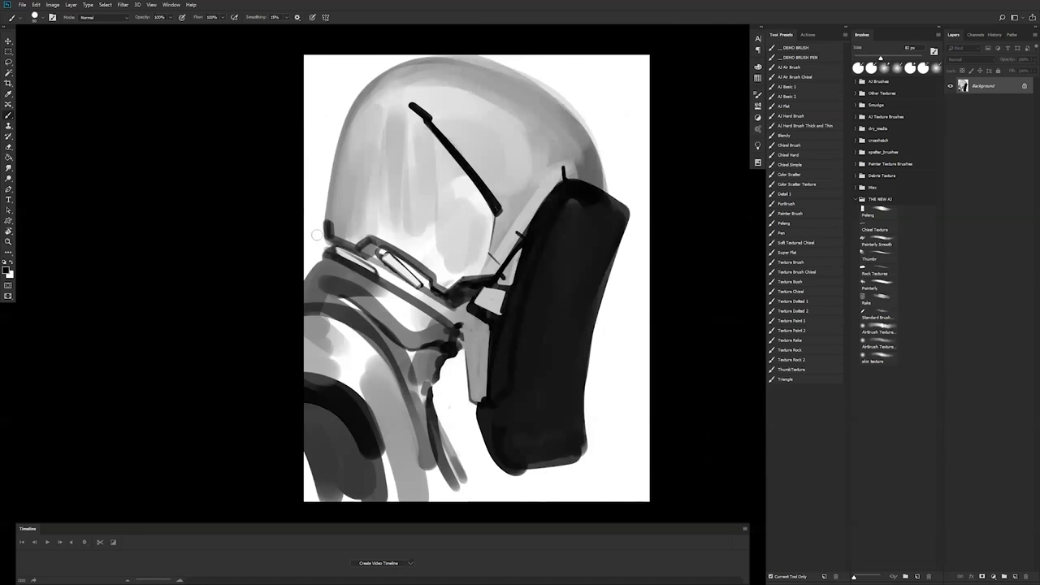
alt+click(318, 210)
key(ctrl+z)
key(ctrl+z)
key([)
key([)
key([)
key([)
key([)
key([)
key([)
key([)
key([)
key([)
key(bracketright)
key(bracketright)
key(bracketright)
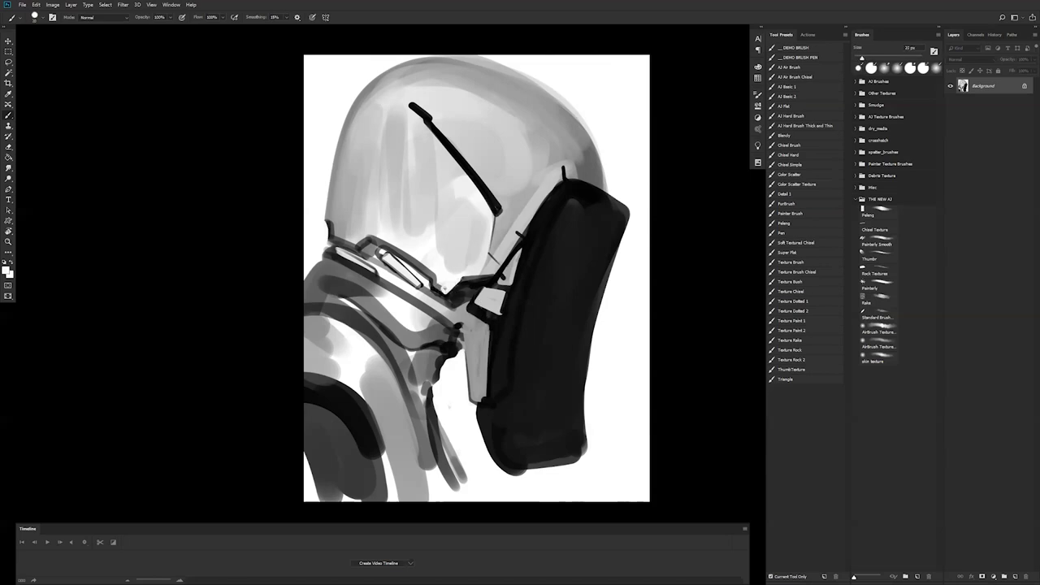
Step: Sharpen the helmet's lower front corner and draw a thin dark seam across the front rim above the face plate
drag(467, 274, 454, 287)
key(bracketright)
key(bracketleft)
key(bracketright)
drag(582, 159, 603, 170)
Step: Sample the white background and, with the brush at up to 200 px, carve the face plate's front into a concave curve and its chin into an angled cut
alt+click(627, 196)
key(])
key(])
key(])
key(])
key(])
key(])
key(])
mouse_move(621, 187)
mouse_down()
mouse_move(629, 218)
mouse_move(621, 194)
mouse_move(611, 312)
mouse_up()
drag(624, 167, 608, 329)
key(])
key(])
key(])
drag(634, 191, 585, 393)
mouse_move(621, 233)
mouse_down()
mouse_move(583, 450)
mouse_move(632, 233)
mouse_move(579, 344)
mouse_move(621, 281)
mouse_up()
drag(470, 432, 525, 489)
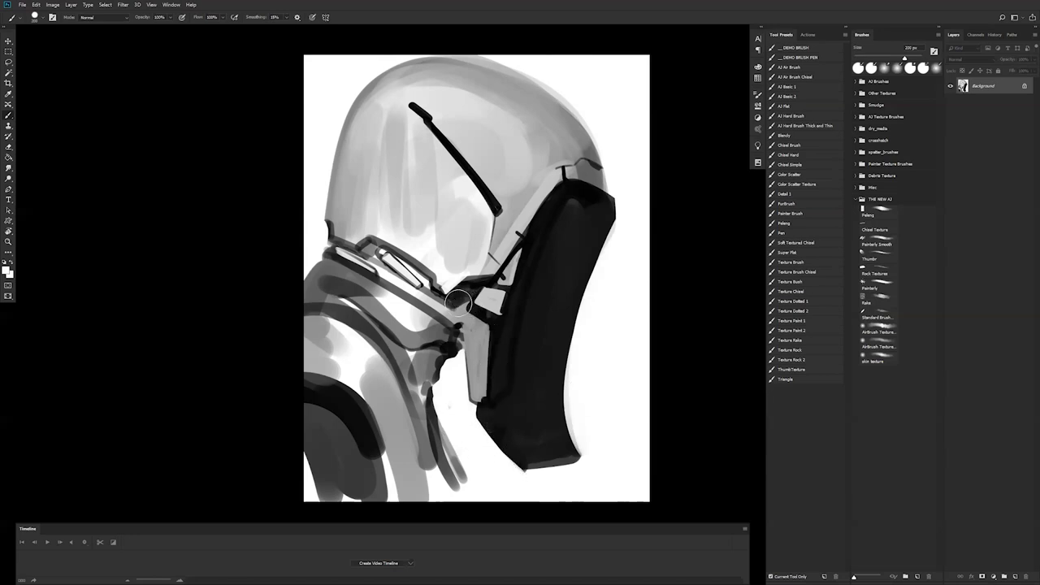
Step: Sample the tone beside the vent, shrink the brush, and darken the collar's upper edge from the vents to the jaw joint
alt+click(409, 266)
key(bracketleft)
key(bracketleft)
key(bracketleft)
key(bracketleft)
drag(379, 273, 463, 326)
key(bracketleft)
key(bracketleft)
key(bracketleft)
key(bracketleft)
key(bracketleft)
key(bracketleft)
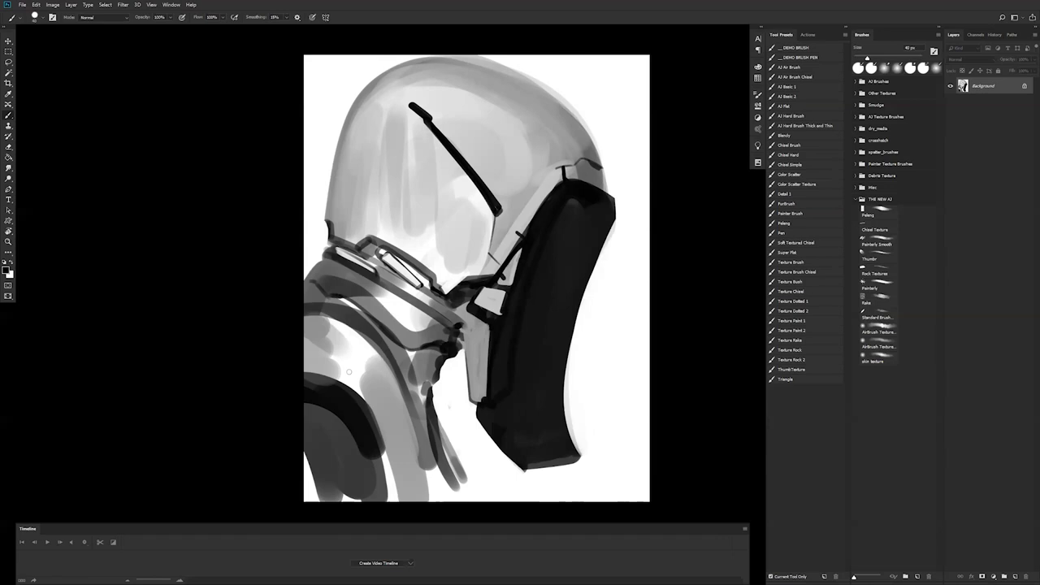
Step: Enlarge the brush to 250 px, sweep a curved grey band across the helmet's rear half, and trim the back edge with white where the band starts
key(bracketright)
key(bracketright)
key(bracketright)
key(bracketright)
key(bracketright)
key(bracketright)
key(bracketright)
key(bracketright)
mouse_move(351, 135)
mouse_down()
mouse_move(439, 260)
mouse_move(448, 293)
mouse_up()
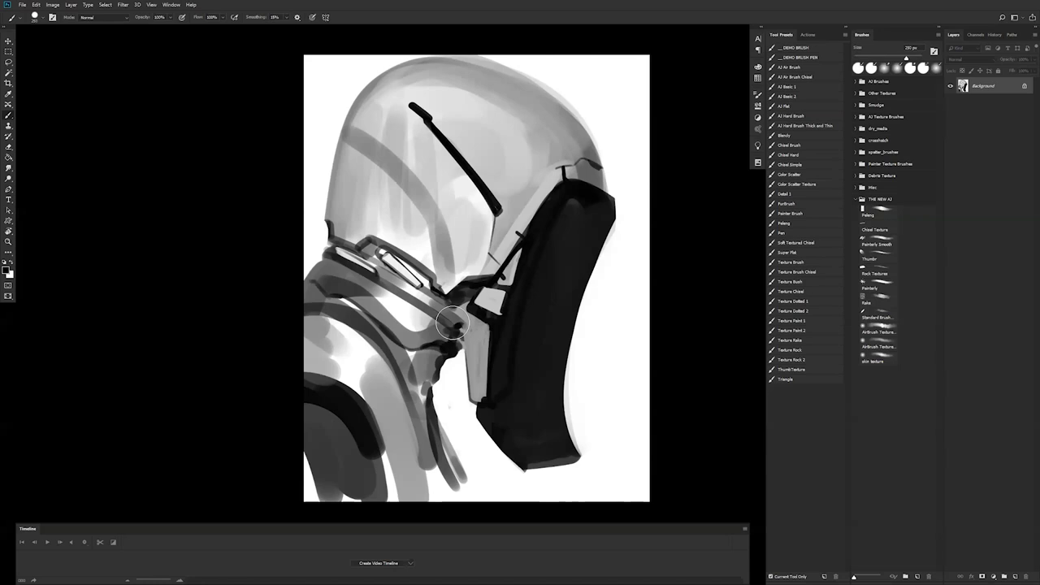
click(315, 137)
click(325, 135)
key(ctrl+alt+z)
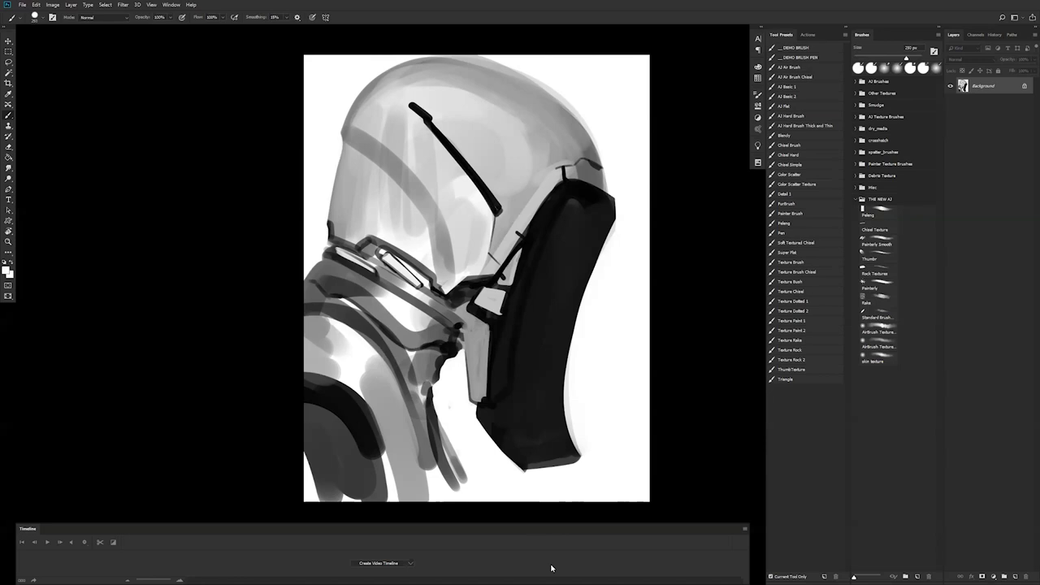
Step: Flip the canvas, sample the rim grey, and redefine the crown's outer edge with a 90 px brush
key(F2)
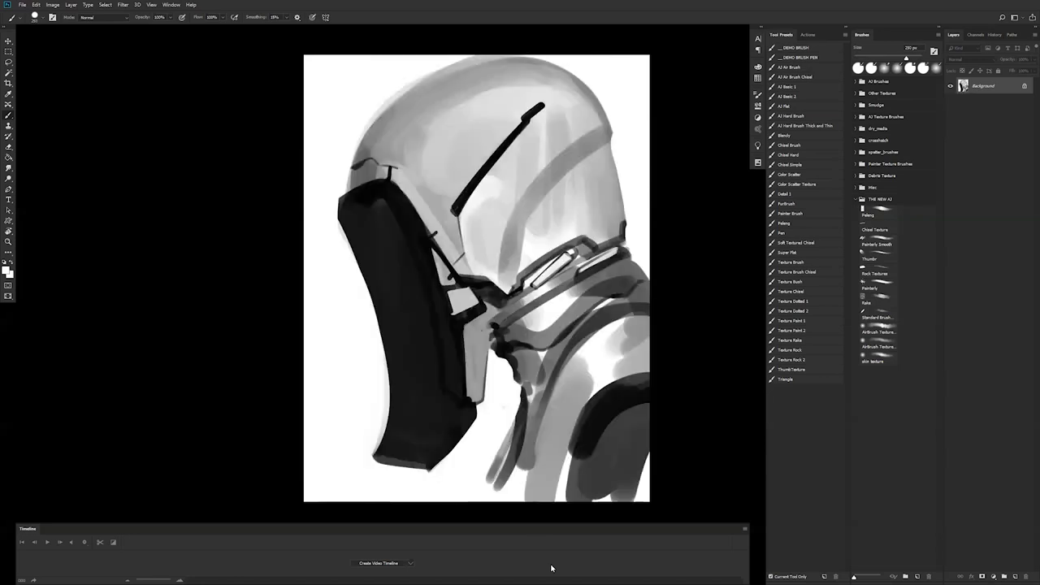
alt+click(384, 138)
key(bracketleft)
key(bracketleft)
key(bracketleft)
key(bracketleft)
key(bracketleft)
key(bracketleft)
drag(395, 103, 439, 77)
key(ctrl+z)
drag(371, 130, 432, 76)
mouse_move(489, 59)
mouse_down()
mouse_move(464, 75)
mouse_move(526, 51)
mouse_move(504, 55)
mouse_move(565, 68)
mouse_up()
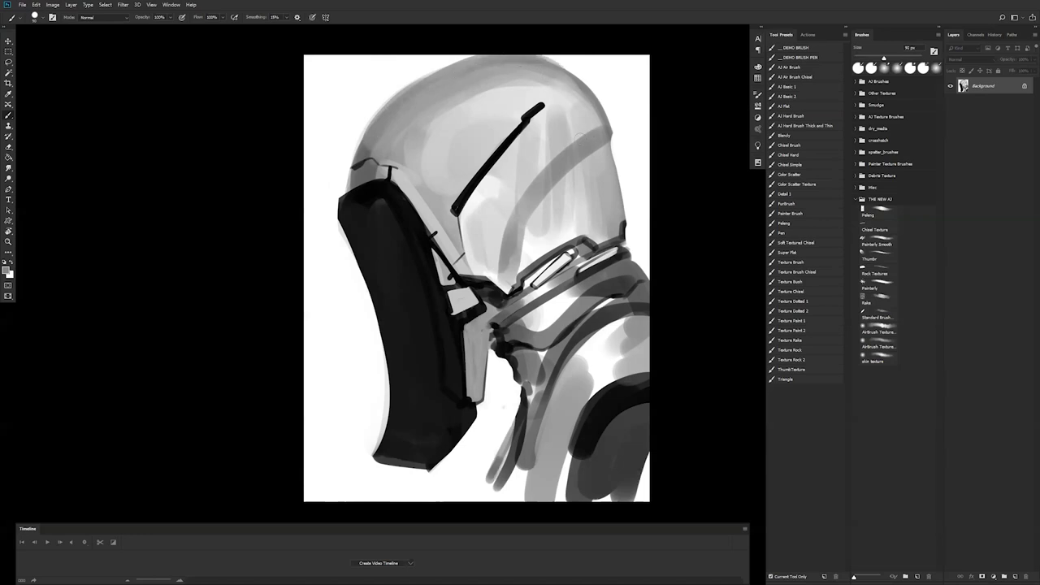
Step: Switch to the Smudge tool, enlarge it to 250 px, and blend the grey tones on the helmet's front crown
key(r)
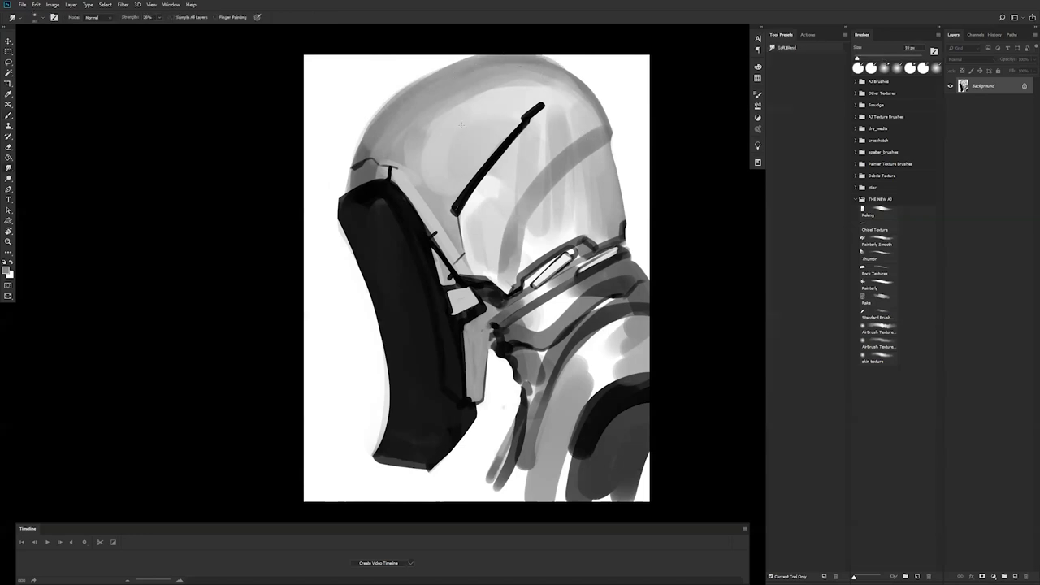
key(bracketright)
key(bracketright)
key(bracketright)
key(bracketright)
key(bracketright)
key(bracketright)
key(bracketright)
key(bracketright)
key(bracketright)
key(bracketright)
key(bracketright)
key(bracketright)
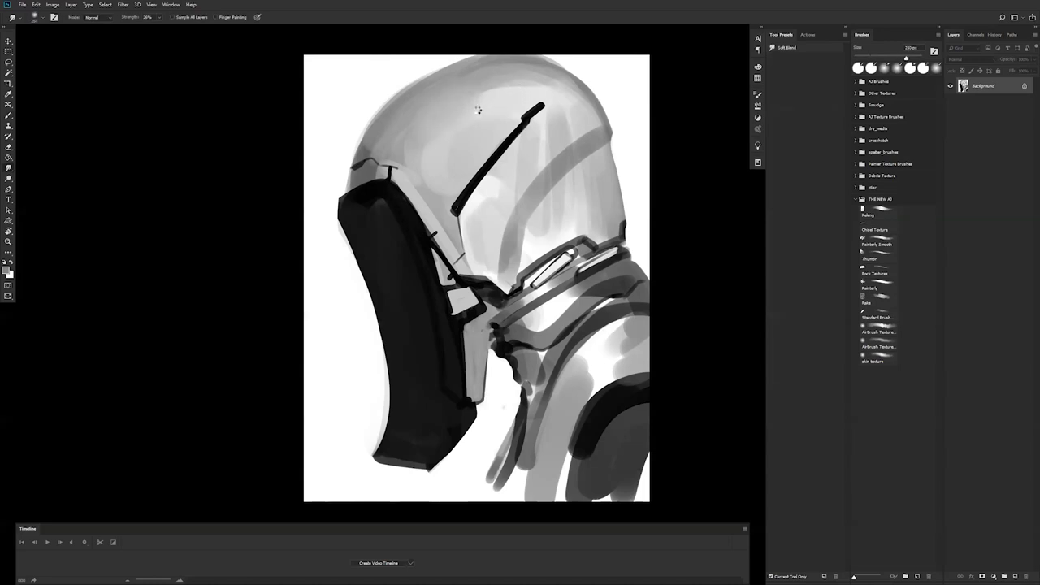
key(bracketright)
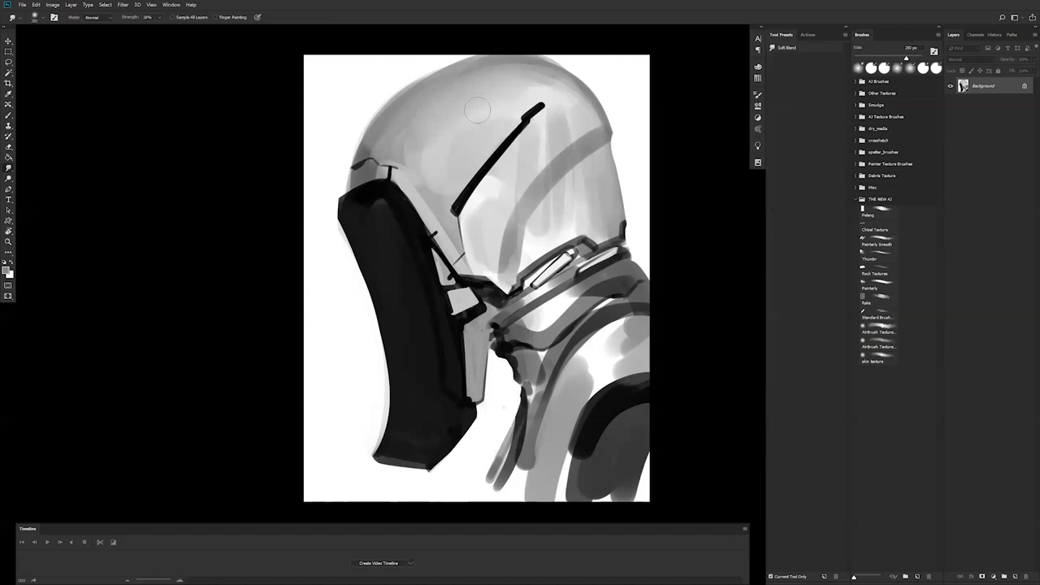
Step: Flip the canvas, return to the Brush tool, and even out the light greys around the diagonal bar, working up to 200 px
key(ctrl+shift+h)
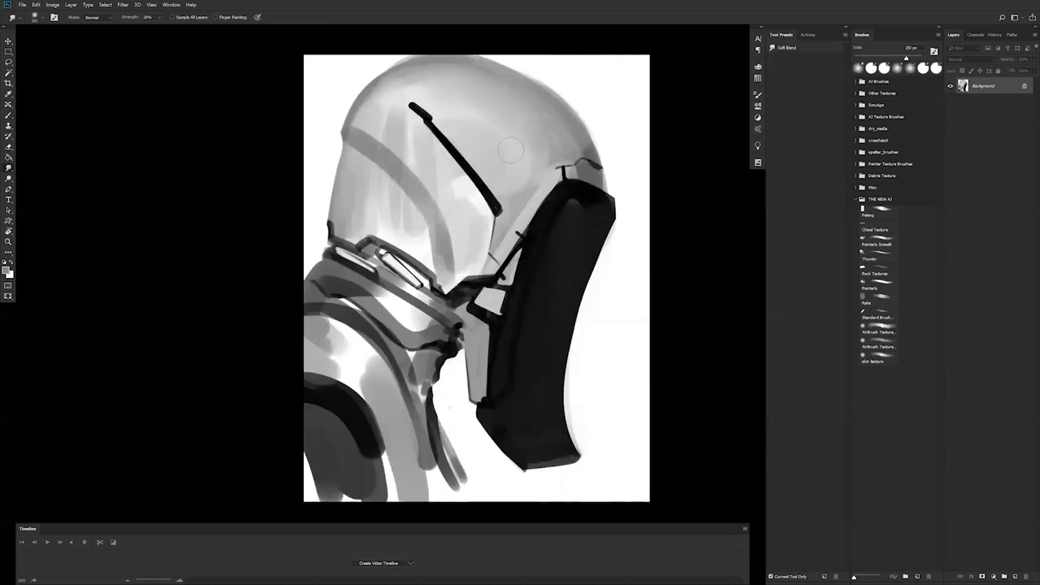
key(b)
key(bracketright)
key(bracketright)
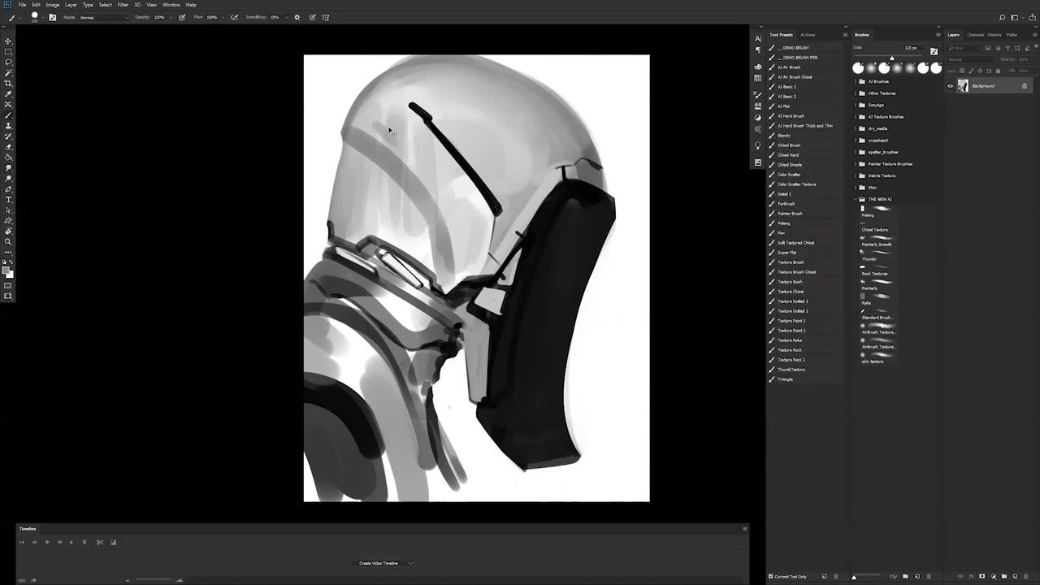
key(bracketright)
drag(381, 116, 447, 169)
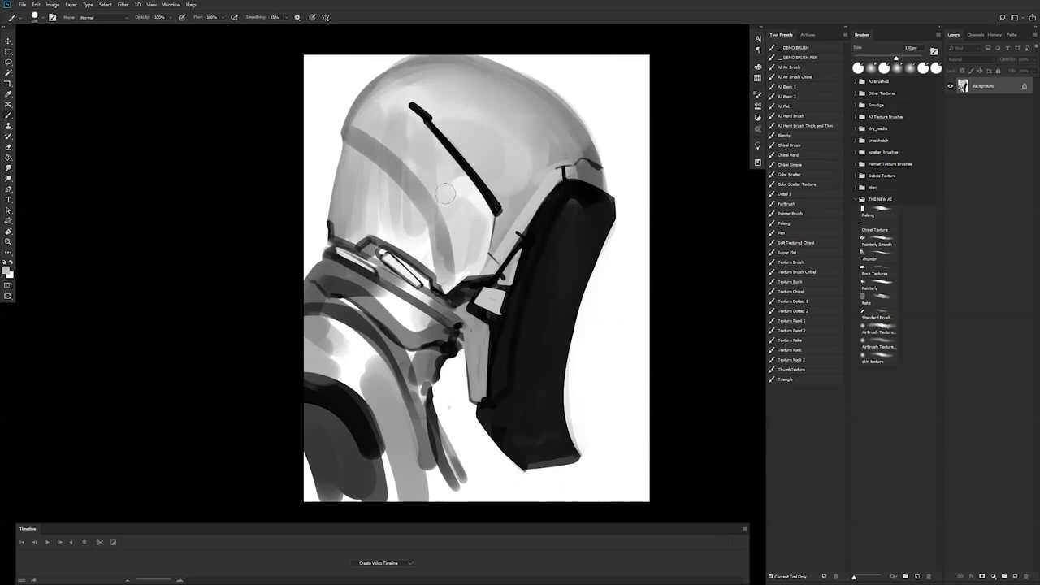
key(bracketright)
key(bracketright)
key(bracketright)
key(bracketright)
key(bracketright)
key(bracketright)
key(bracketright)
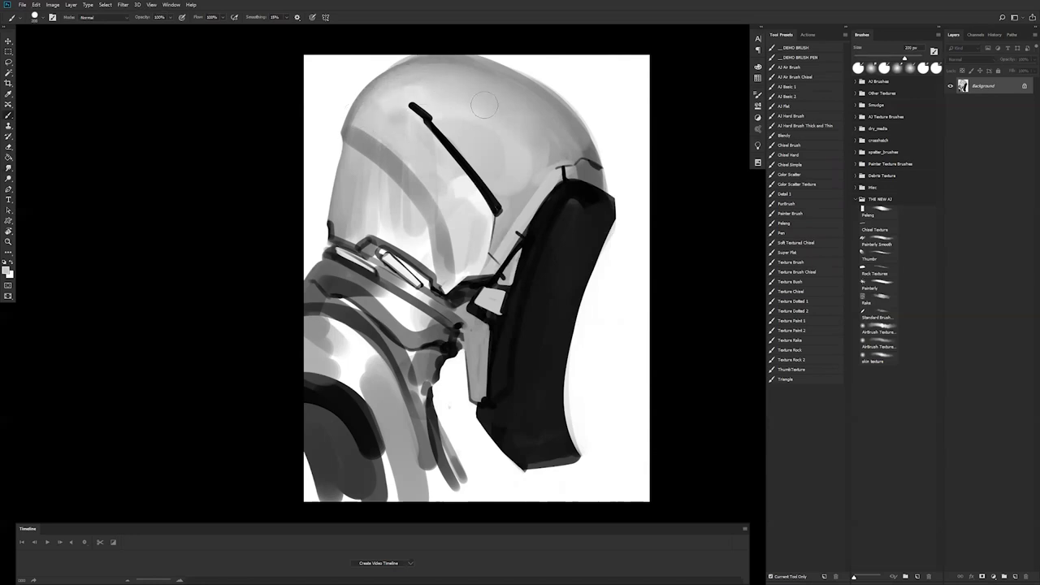
Step: Sample the tone beside the diagonal bar and paint a thin grey edge along the bar and its upper tab
alt+click(436, 125)
key(bracketleft)
drag(413, 104, 434, 123)
drag(436, 124, 501, 210)
key(ctrl+z)
drag(458, 152, 501, 208)
key(ctrl+z)
drag(432, 119, 501, 208)
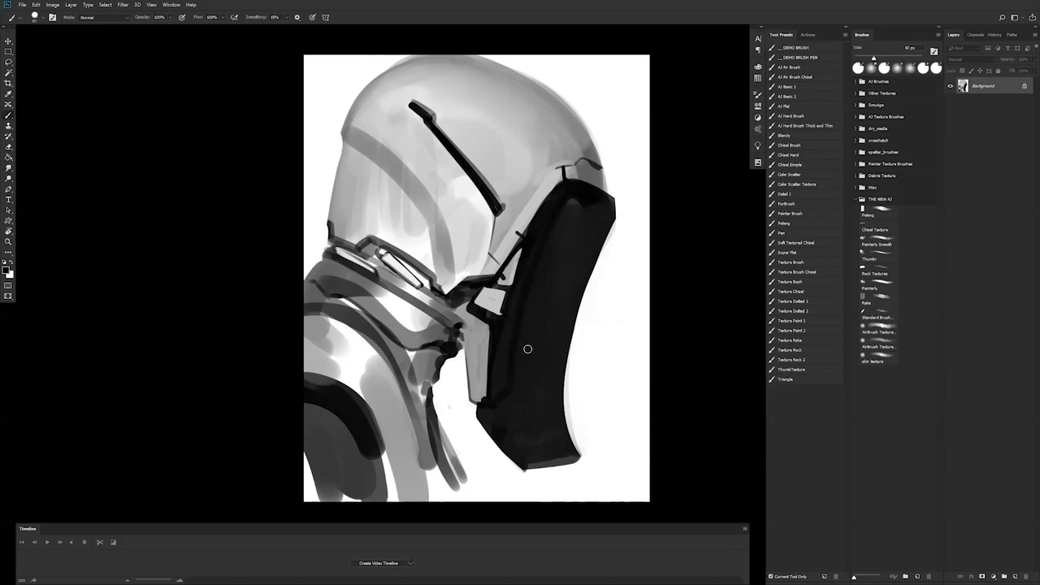
Step: Give the jaw hinge panel a light upper edge and a darker grey side plane with a brush of about 70 px
key(alt)
alt+click(480, 195)
key(bracketleft)
key(bracketleft)
key(bracketright)
drag(461, 310, 485, 327)
alt+click(461, 317)
mouse_move(453, 316)
mouse_down()
mouse_move(477, 336)
mouse_move(476, 394)
mouse_up()
drag(474, 333, 483, 402)
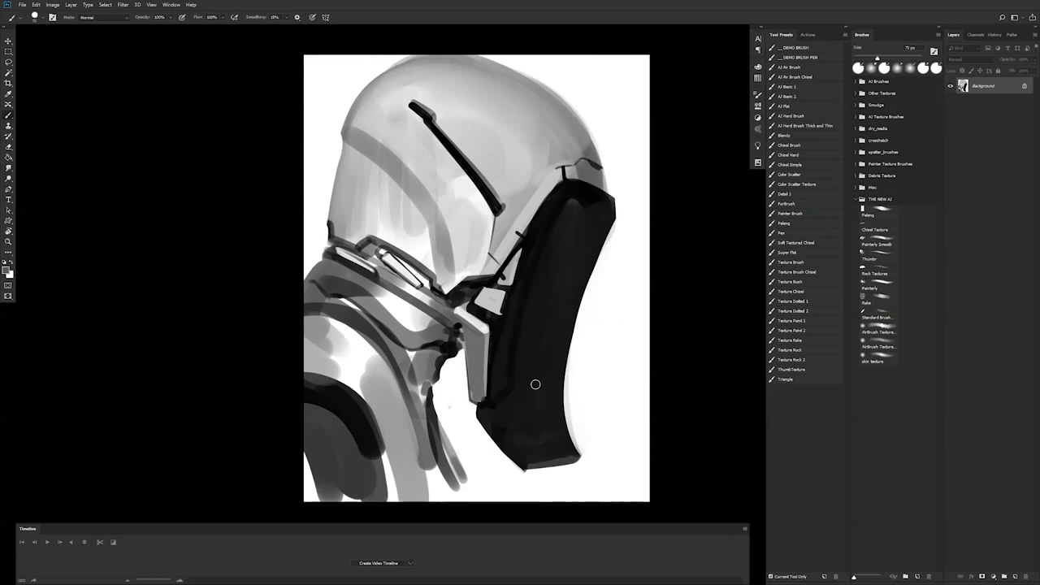
Step: Trim the helmet's back edge with white beside the curved band and cover part of the collar joint with a sampled tone
key(x)
drag(338, 131, 337, 147)
key(x)
alt+click(438, 331)
drag(442, 332, 457, 346)
key(bracketright)
key(bracketright)
key(bracketright)
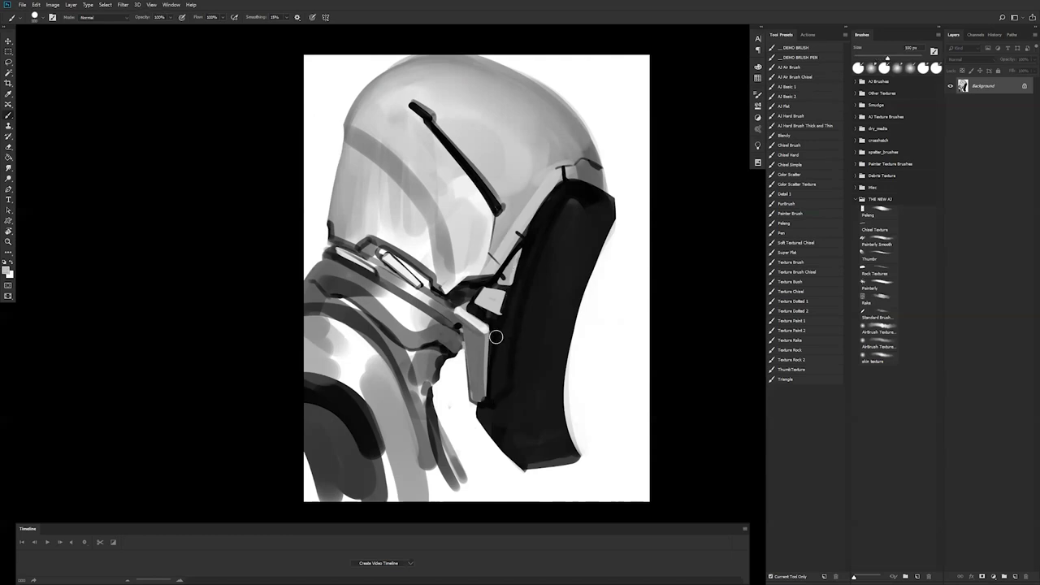
Step: Paint a second vertical grey panel beside the jaw hinge panel, over the face plate's back edge, with an 80 px brush
drag(493, 337, 498, 400)
key(ctrl+z)
key(bracketleft)
key(bracketleft)
drag(494, 329, 493, 401)
drag(495, 332, 504, 405)
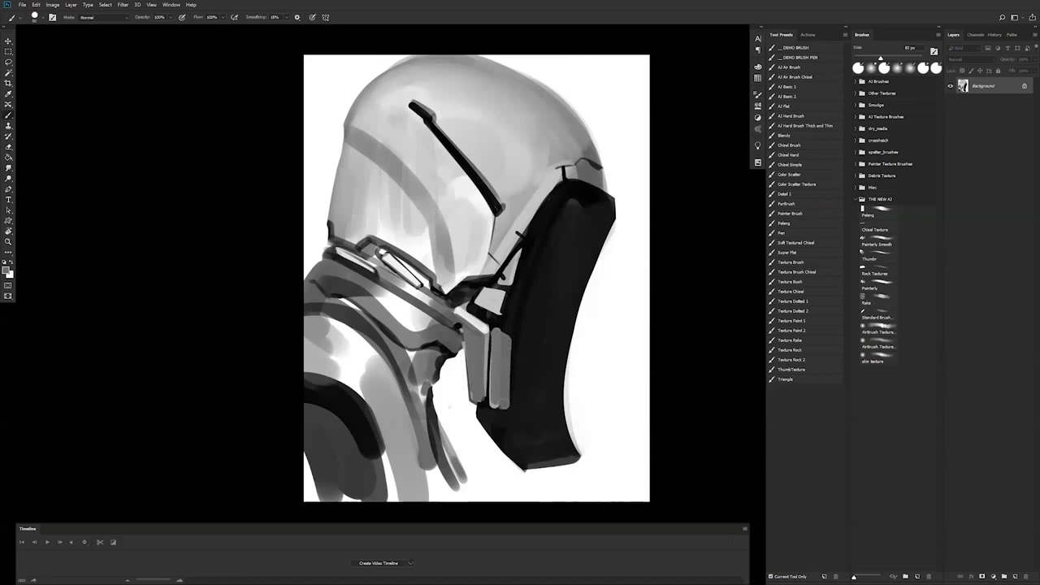
Step: Flip the canvas and paint a dark line under the diagonal collar strip in black with a 40 px brush
key(bracketleft)
key(bracketleft)
key(bracketleft)
key(bracketleft)
key(bracketleft)
key(x)
key(bracketleft)
key(ctrl+shift+h)
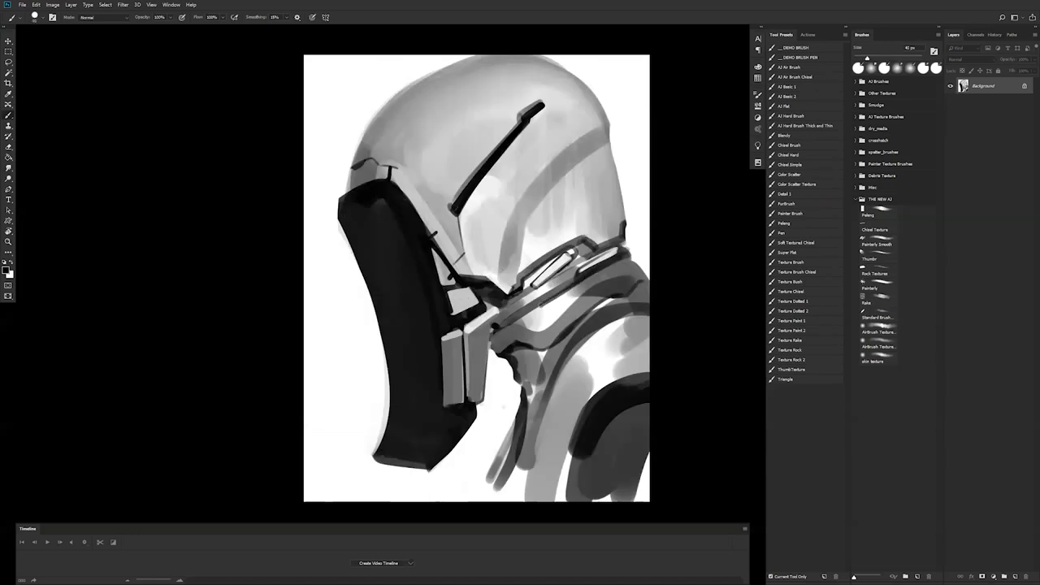
drag(541, 307, 582, 281)
Step: Sample nearby tones and touch up the diagonal bar's upper tab and lower end
alt+click(547, 130)
alt+click(544, 100)
click(543, 103)
alt+click(549, 117)
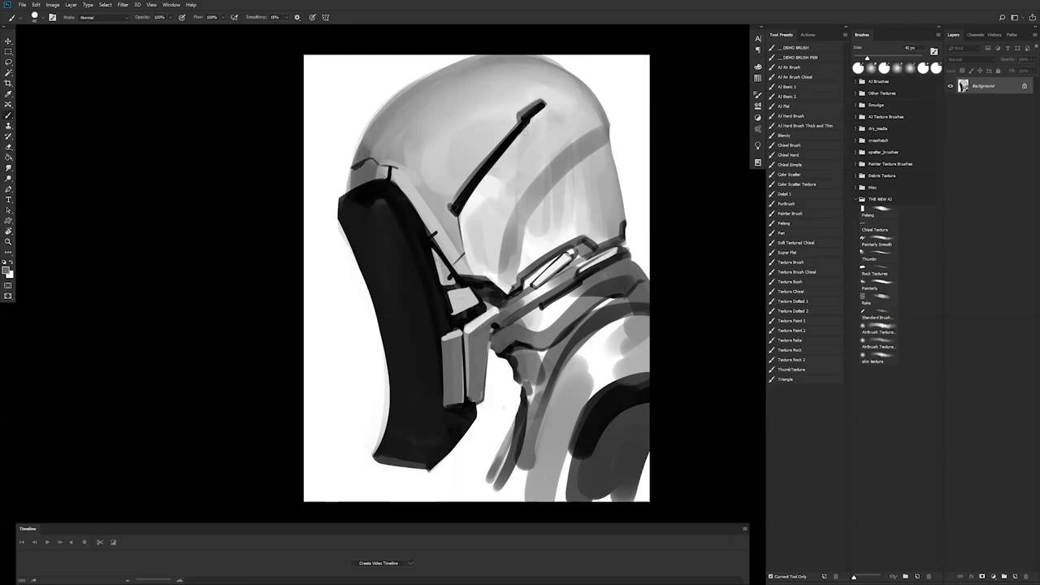
alt+click(525, 122)
alt+click(456, 208)
drag(451, 212, 457, 217)
key(x)
Step: Flip the canvas and lay a sampled grey stroke with a larger brush on the helmet between the diagonal bar and face plate
key(ctrl+shift+h)
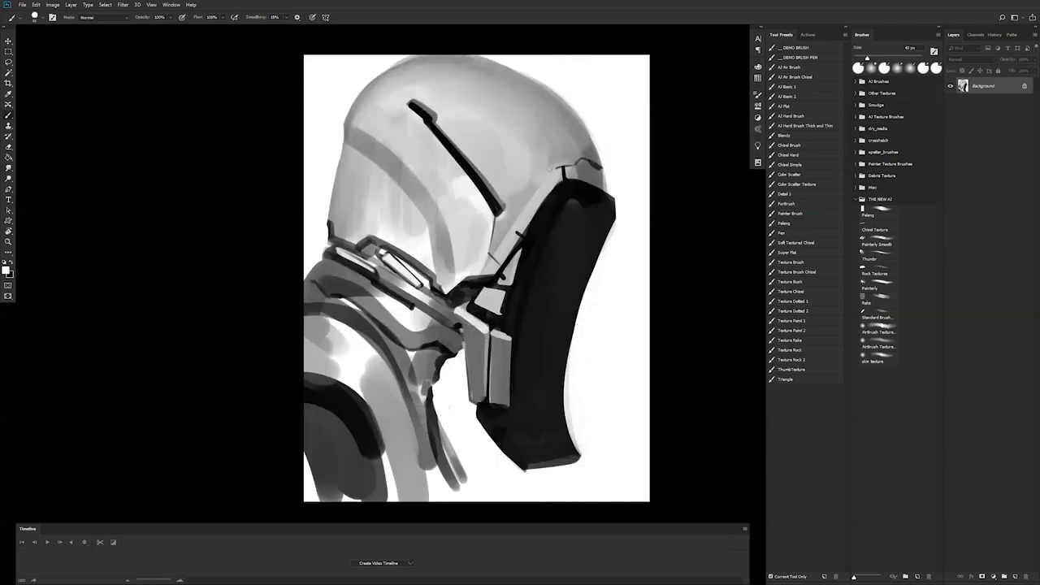
alt+click(543, 160)
key(])
key(])
key(])
key(])
key(])
key(])
key(bracketright)
mouse_move(522, 174)
mouse_down()
mouse_move(534, 139)
mouse_move(526, 151)
mouse_up()
Step: Flip the canvas and paint a broad sampled grey patch on the helmet ahead of the diagonal bar with a 300 px brush
alt+click(544, 134)
key(bracketright)
key(bracketright)
key(bracketright)
key(bracketright)
key(alt+space)
alt+click(549, 198)
alt+click(551, 205)
ctrl+click(554, 210)
ctrl+click(555, 211)
key(ctrl+f)
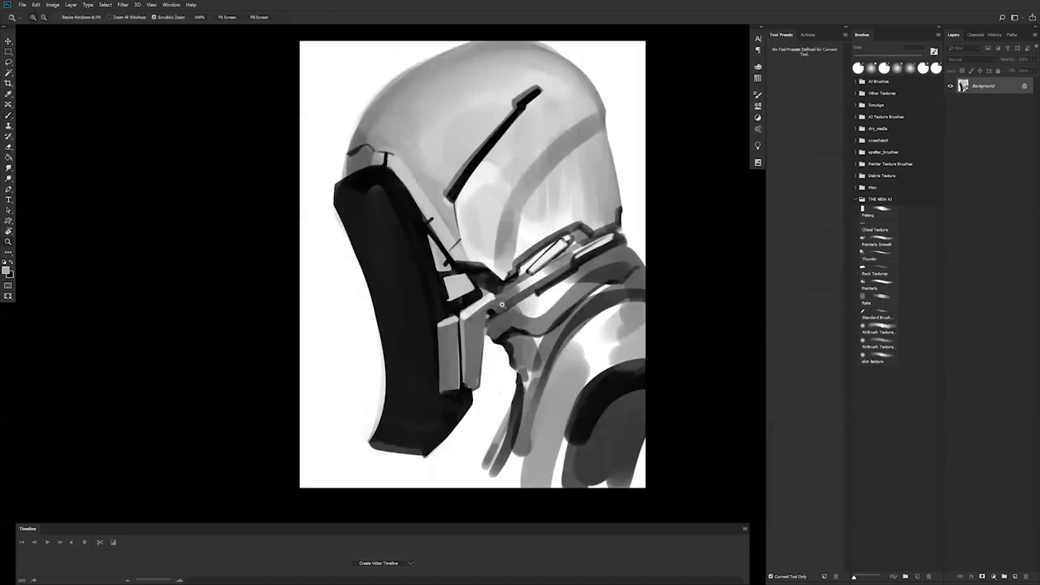
key(b)
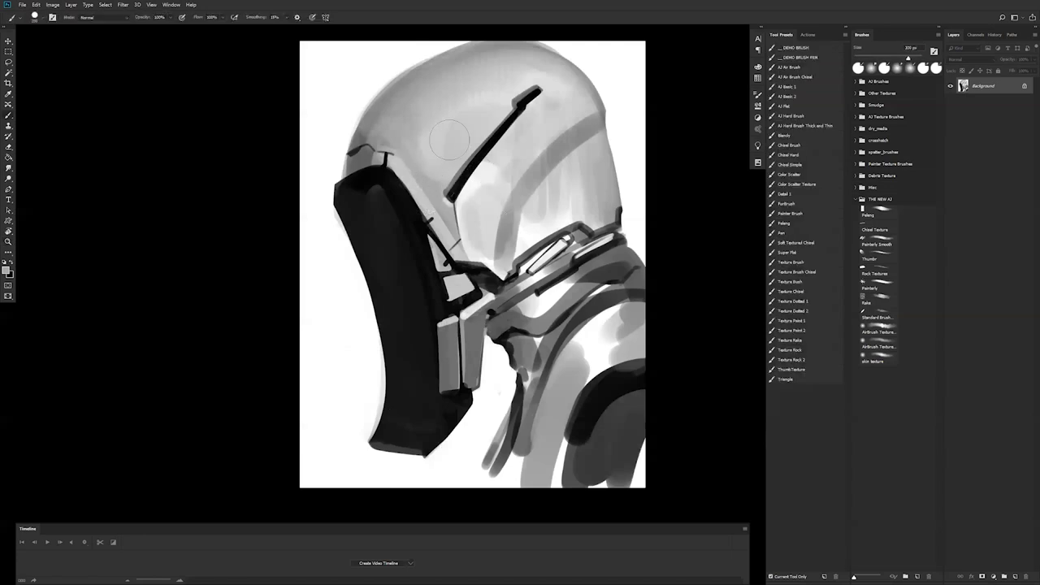
mouse_move(437, 112)
mouse_down()
mouse_move(460, 143)
mouse_move(448, 112)
mouse_move(496, 98)
mouse_up()
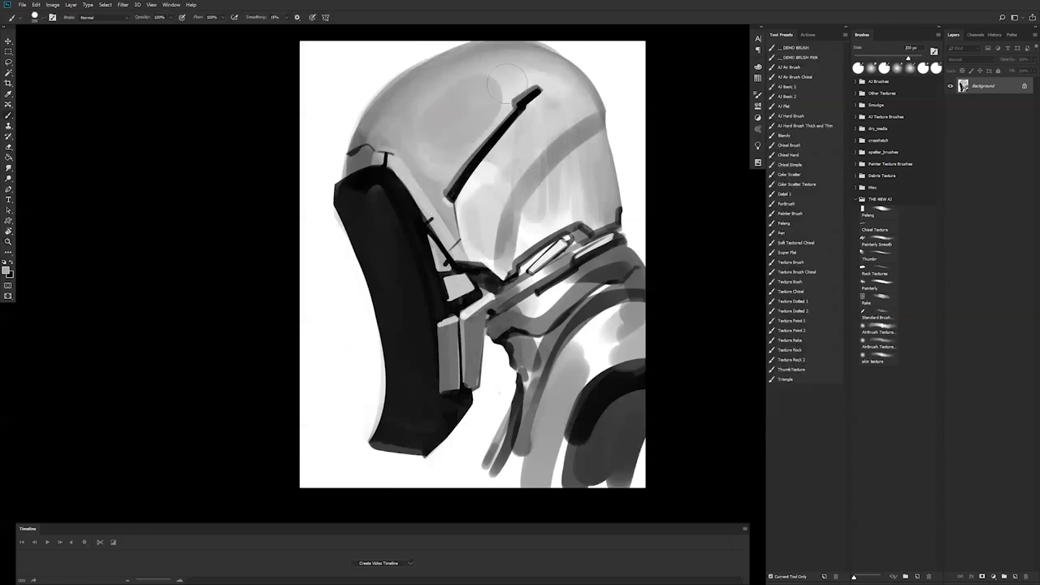
drag(492, 175, 549, 123)
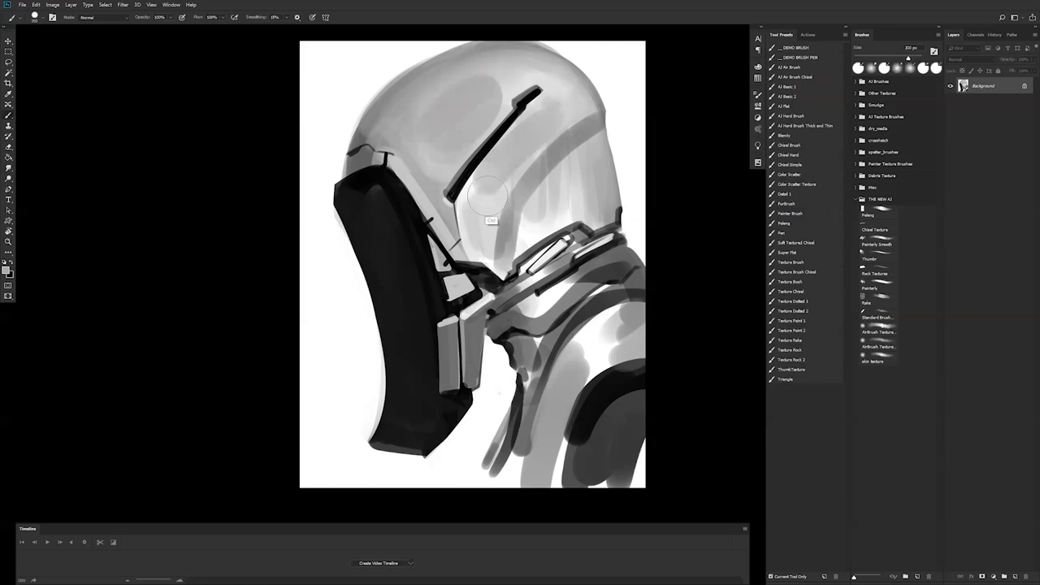
key(ctrl+z)
drag(491, 182, 550, 125)
key(ctrl+z)
drag(491, 185, 540, 124)
key(ctrl+z)
Step: Even out the helmet side between the diagonal bar and curved band with broad light grey strokes, and flip the canvas
drag(479, 191, 550, 120)
mouse_move(481, 241)
mouse_down()
mouse_move(475, 199)
mouse_move(486, 230)
mouse_move(520, 166)
mouse_up()
mouse_move(550, 200)
mouse_down()
mouse_move(594, 160)
mouse_move(540, 218)
mouse_up()
key(ctrl+space)
drag(567, 258, 566, 317)
key(ctrl+h)
key(ctrl+space)
ctrl+click(563, 261)
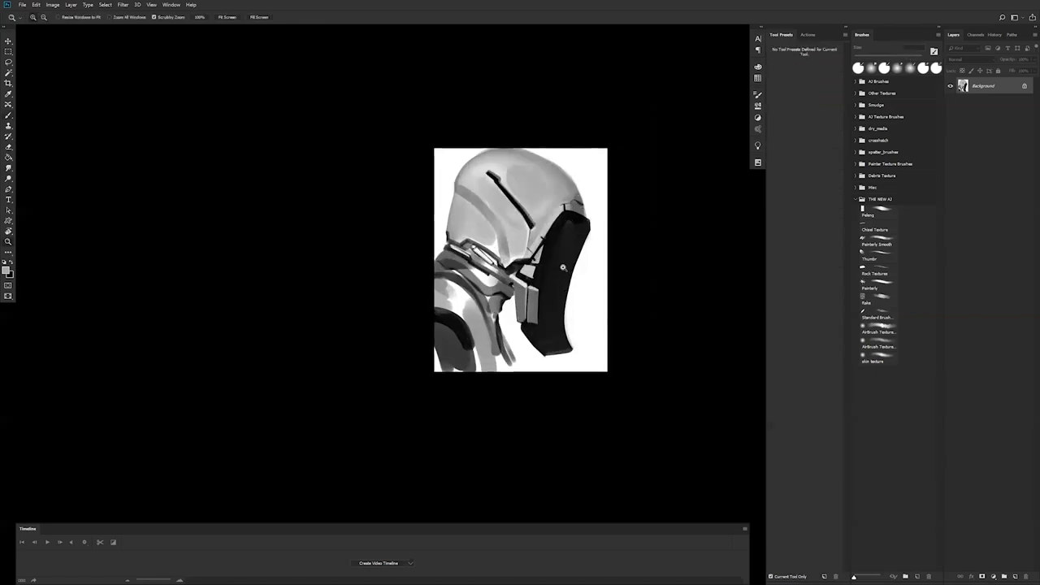
ctrl+click(562, 268)
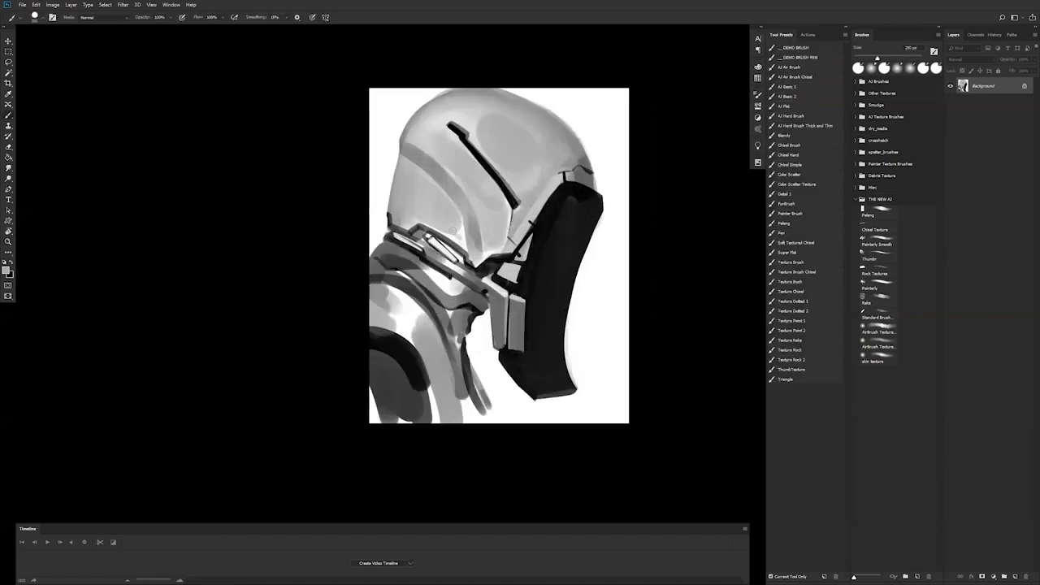
Step: Darken the face plate with long black strokes using a 175 to 200 px brush, and trim its lower front corner with white
key(bracketleft)
key(bracketleft)
key(bracketleft)
key(bracketleft)
key(bracketleft)
key(bracketleft)
key(bracketleft)
key(bracketleft)
key(bracketright)
key(bracketright)
key(bracketright)
key(bracketright)
key(bracketright)
key(bracketright)
key(bracketright)
key(bracketright)
key(bracketright)
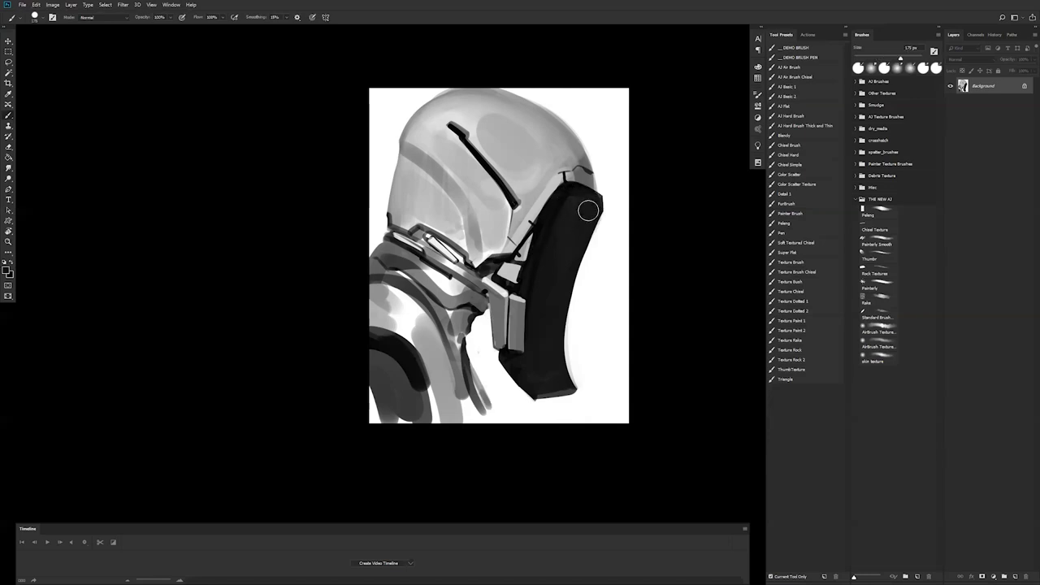
mouse_move(587, 220)
mouse_down()
mouse_move(558, 303)
mouse_move(565, 243)
mouse_move(594, 202)
mouse_move(559, 282)
mouse_move(541, 363)
mouse_move(555, 305)
mouse_move(556, 342)
mouse_up()
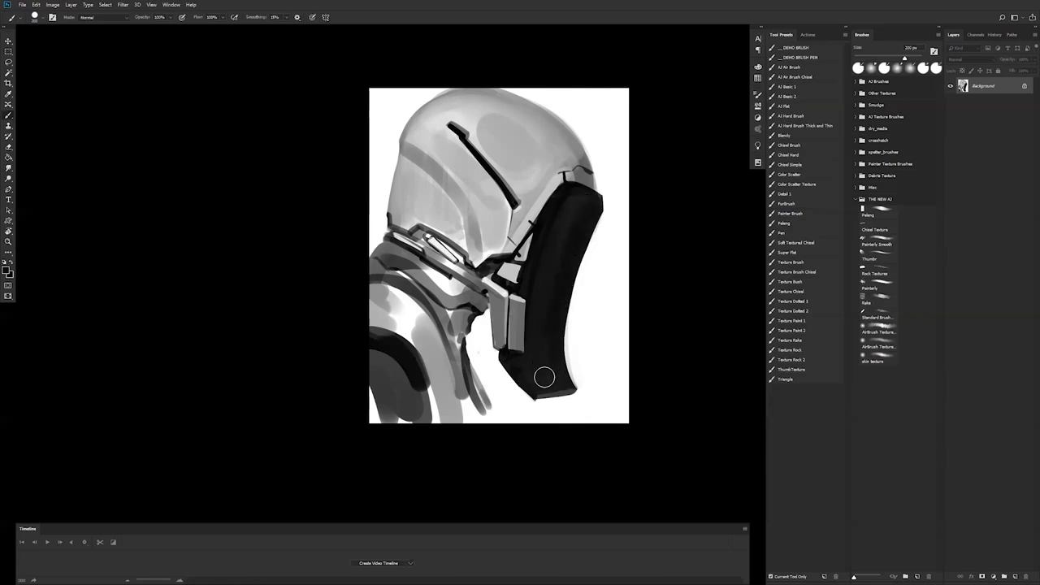
mouse_move(583, 213)
mouse_down()
mouse_move(536, 384)
mouse_move(551, 338)
mouse_move(558, 386)
mouse_move(550, 325)
mouse_move(563, 391)
mouse_move(592, 295)
mouse_move(583, 399)
mouse_move(587, 380)
mouse_move(573, 344)
mouse_move(568, 411)
mouse_move(569, 388)
mouse_move(556, 416)
mouse_up()
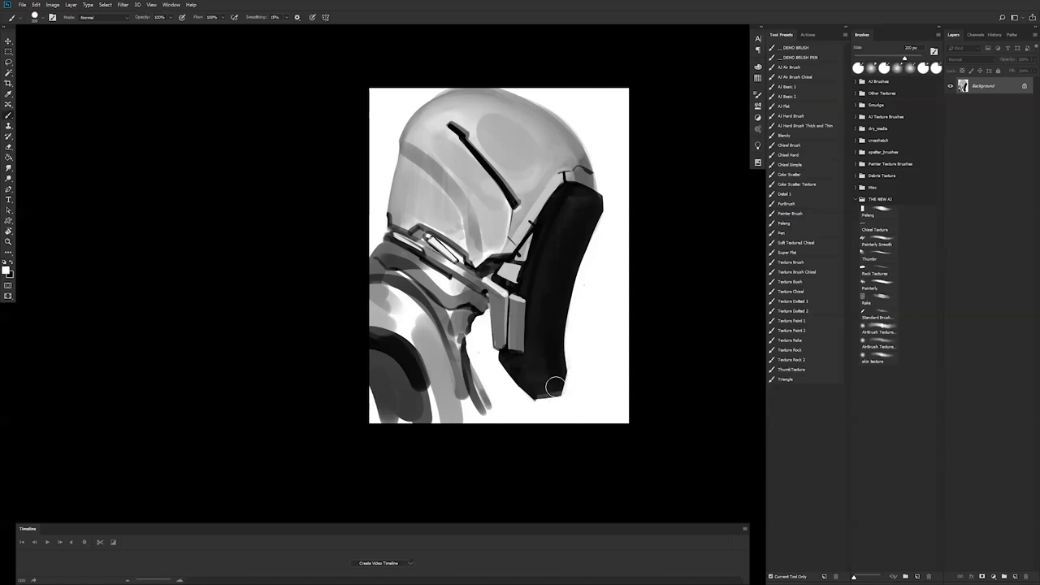
Step: Extend the chin's back edge with black strokes, reducing the brush to 70 px
key(x)
key([)
key([)
key([)
key([)
drag(500, 351, 523, 391)
key(bracketleft)
key(bracketleft)
key(bracketleft)
key(bracketleft)
mouse_move(496, 355)
mouse_down()
mouse_move(522, 398)
mouse_move(546, 410)
mouse_up()
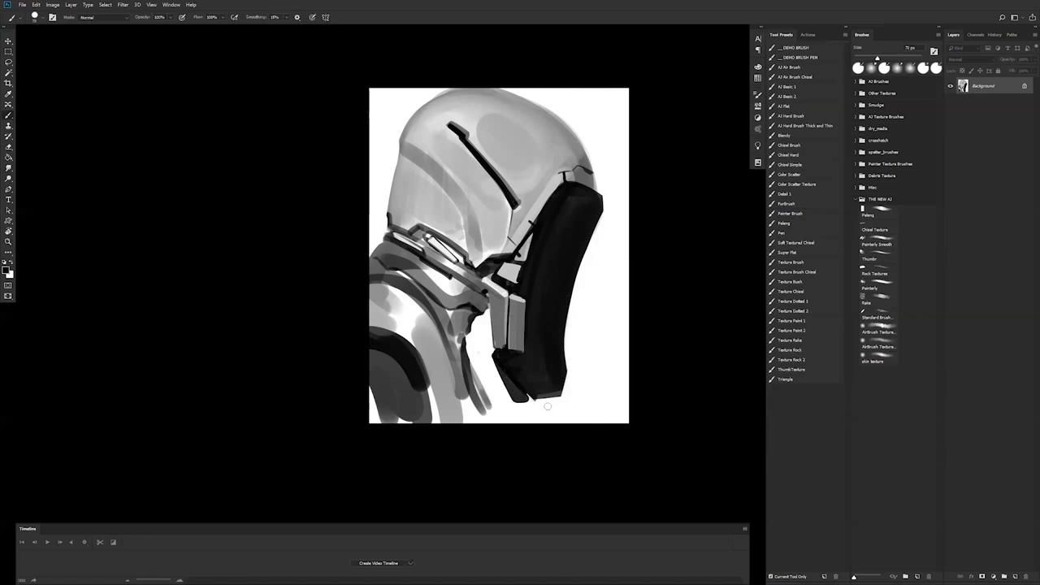
mouse_move(514, 376)
mouse_down()
mouse_move(520, 401)
mouse_move(499, 356)
mouse_move(532, 397)
mouse_up()
Step: Cut small notches into the chin's bottom edge and trim its front edge, alternating sampled white and dark tones
alt+click(539, 411)
click(552, 395)
alt+click(539, 390)
drag(534, 394, 572, 385)
alt+click(570, 347)
drag(569, 348, 568, 398)
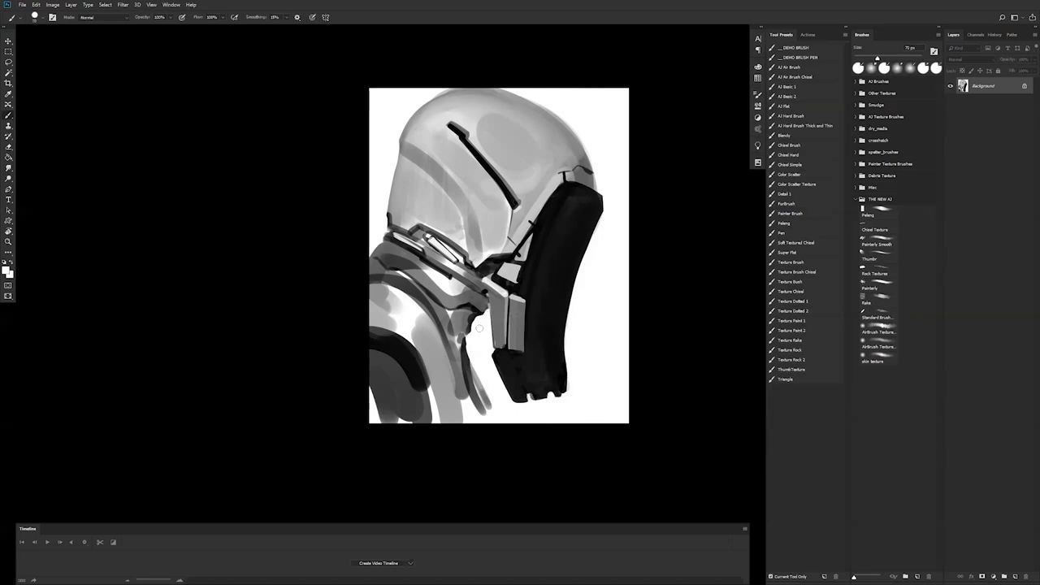
Step: Clean the gap in front of the neck with white and paint a dark grey neck shape behind the chin at 125 px
mouse_move(480, 317)
mouse_down()
mouse_move(468, 335)
mouse_move(475, 351)
mouse_up()
key(F2)
alt+click(536, 350)
key(])
key(])
key(])
key(bracketright)
key(bracketright)
mouse_move(529, 333)
mouse_down()
mouse_move(504, 414)
mouse_move(512, 361)
mouse_move(496, 404)
mouse_move(512, 347)
mouse_move(486, 398)
mouse_move(497, 426)
mouse_up()
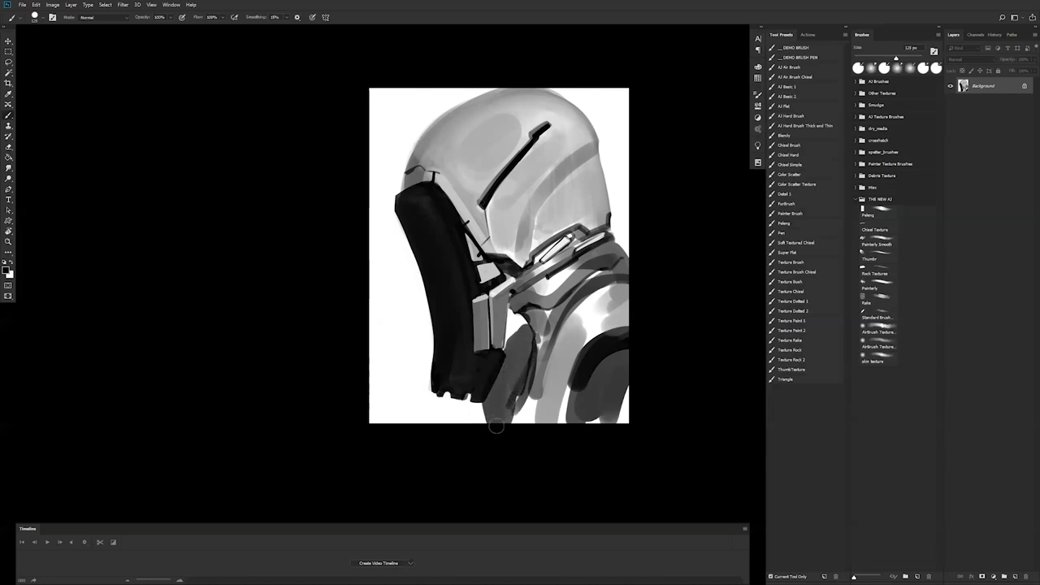
key(ctrl+shift+h)
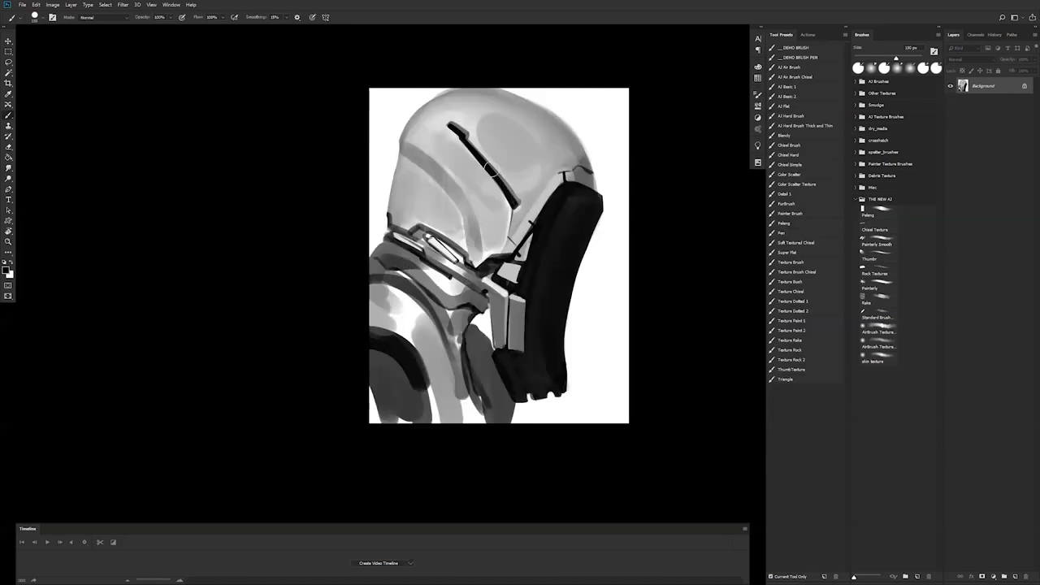
Step: Draw thin dark seams on the helmet near the brow and face plate, plus a small slot on the curved band
key(bracketleft)
key(bracketleft)
key(bracketleft)
key(bracketleft)
key(bracketleft)
key(bracketleft)
key(bracketleft)
key(bracketleft)
key(bracketleft)
key(bracketleft)
key(bracketleft)
key(bracketleft)
drag(461, 214, 465, 233)
key(ctrl+z)
key(bracketright)
key(bracketleft)
key(bracketleft)
drag(527, 197, 536, 180)
Step: Flip the canvas and add short black tick marks around the diagonal bar's upper tab with a 15 px brush
key(z)
alt+click(557, 191)
alt+click(558, 190)
key(ctrl+shift+h)
click(527, 203)
click(527, 203)
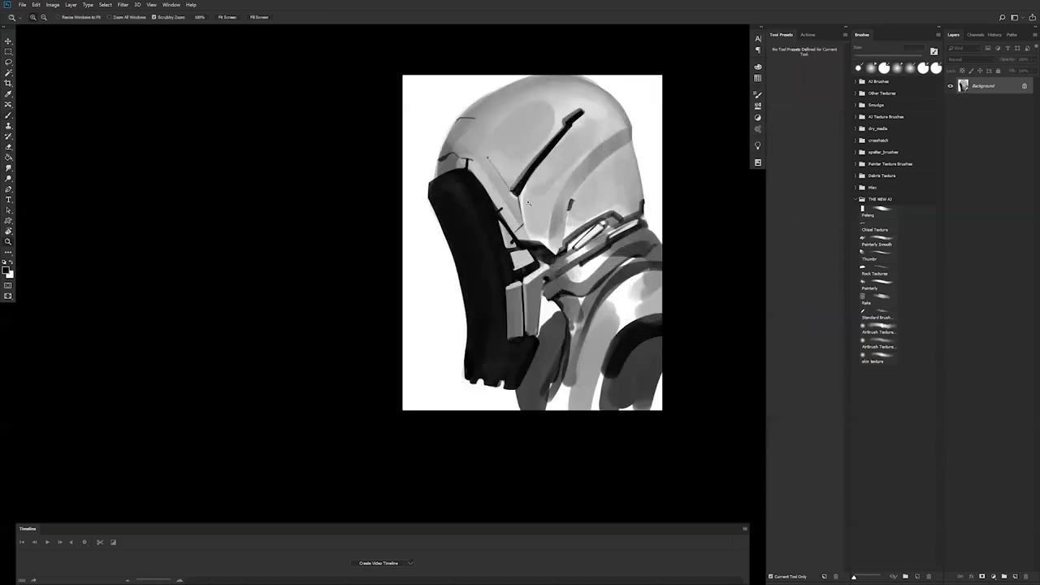
key(b)
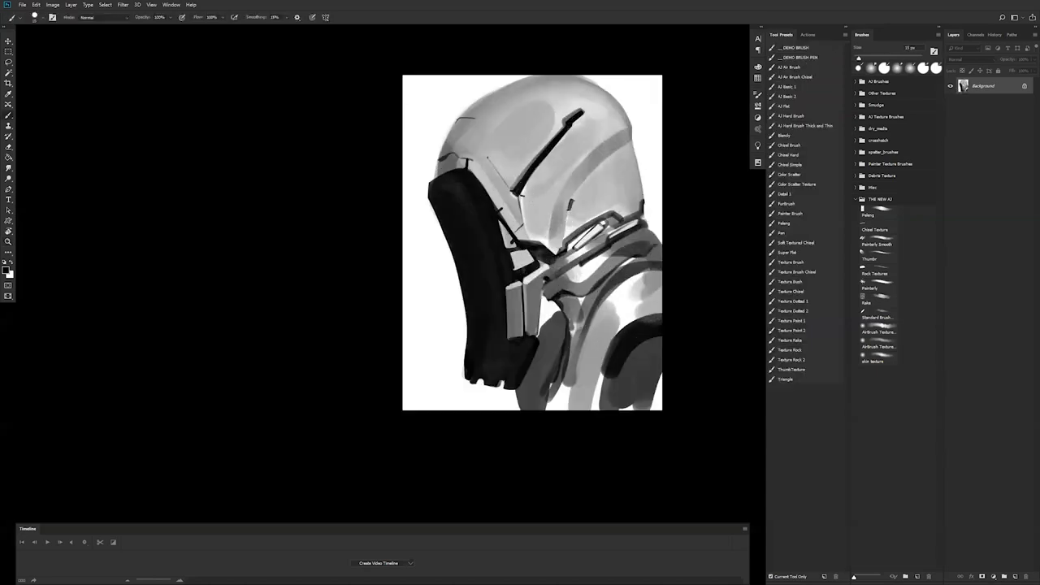
drag(585, 112, 595, 111)
key(ctrl+shift+h)
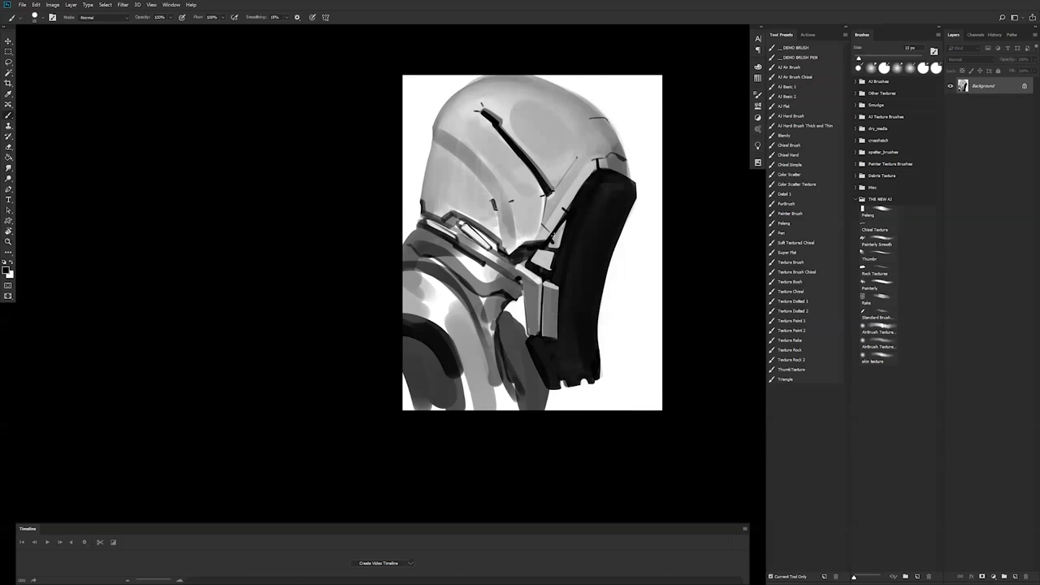
Step: Paint a thin black edge along the helmet's lower corner above the jaw hinge with a 10 px brush
key(bracketleft)
key(ctrl)
scroll(504, 256, up, 1)
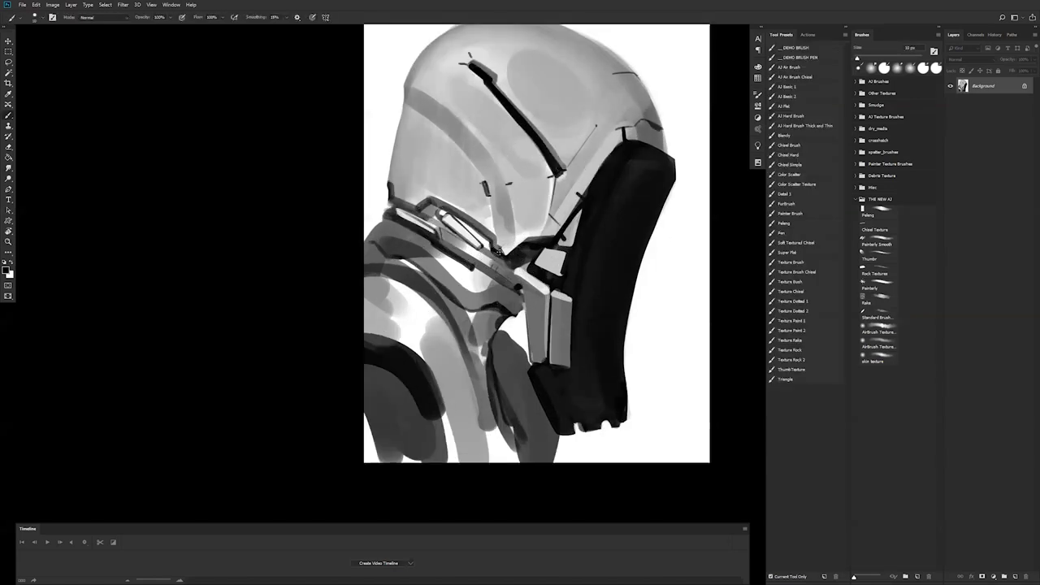
drag(505, 256, 534, 232)
key(x)
key(z)
alt+click(498, 266)
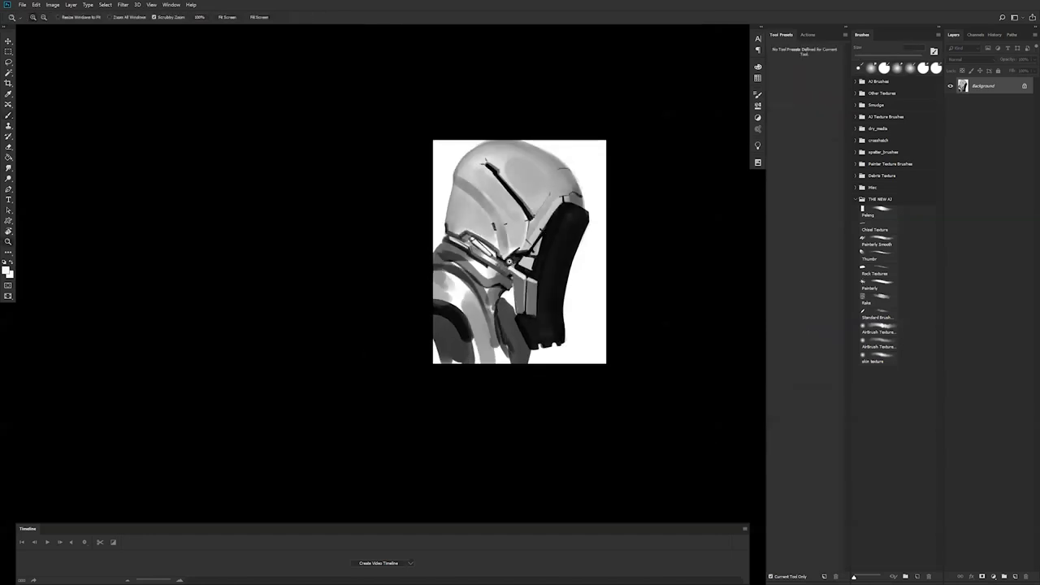
Step: Flip the canvas and shade the light area beneath the diagonal collar strip with a 200 px brush
click(493, 267)
click(493, 266)
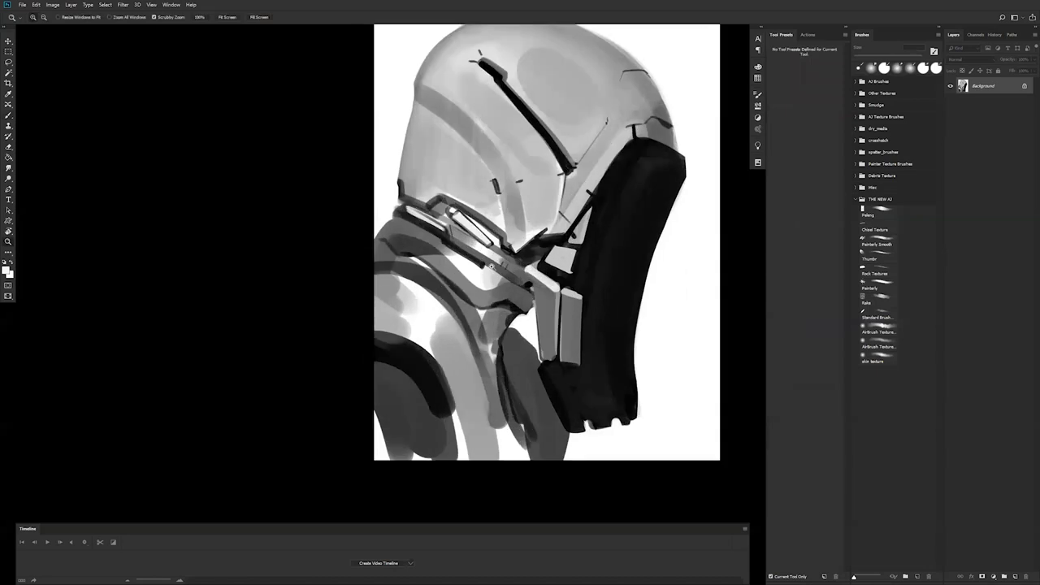
key(ctrl+f)
key(b)
key(x)
key(])
key(])
key(])
key(])
key(])
key(])
key(])
key(])
key(])
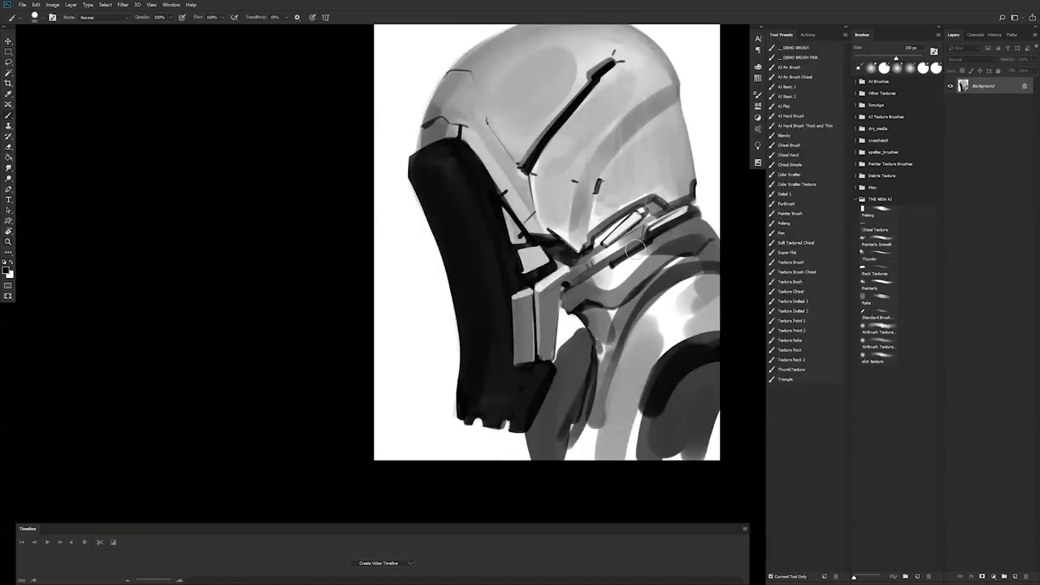
key(])
key(])
drag(613, 277, 634, 266)
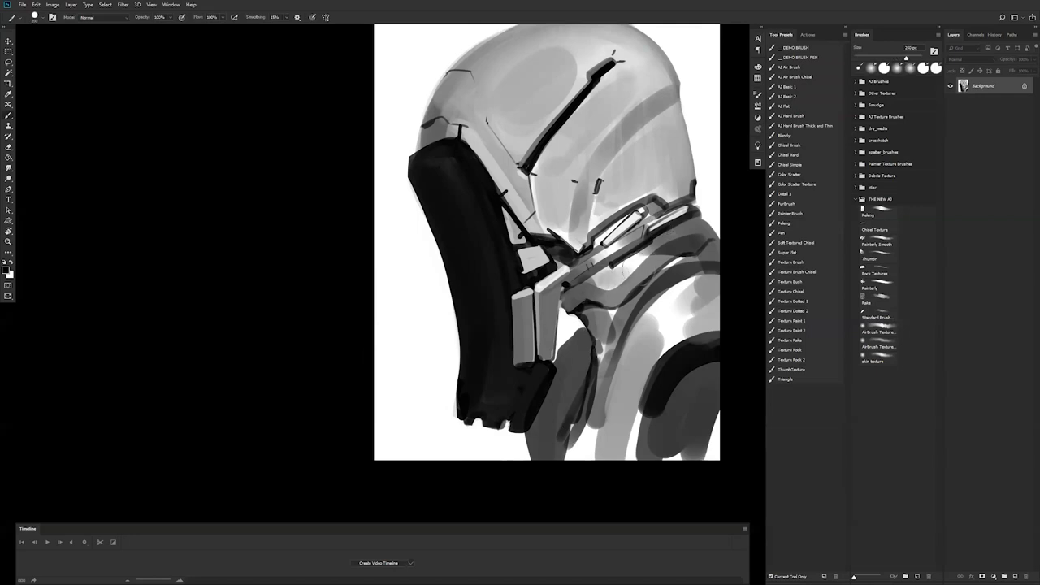
key(bracketleft)
key(bracketleft)
drag(646, 252, 681, 230)
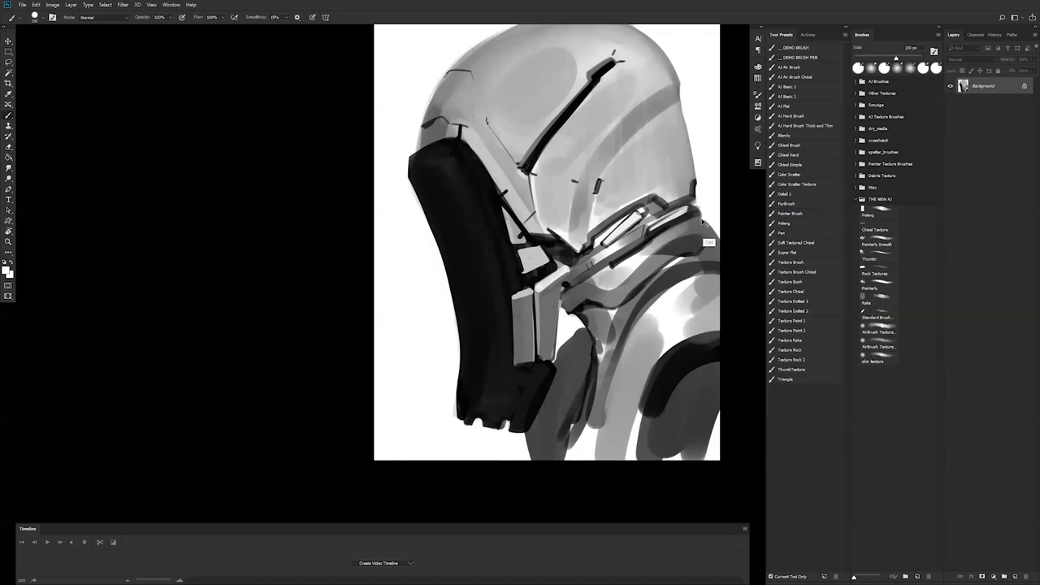
key(ctrl+z)
Step: Shade the light shoulder area around the black arc with sampled gray and a 400 px brush
key(bracketright)
key(bracketright)
key(bracketright)
key(bracketright)
key(bracketright)
key(bracketright)
key(bracketright)
key(bracketright)
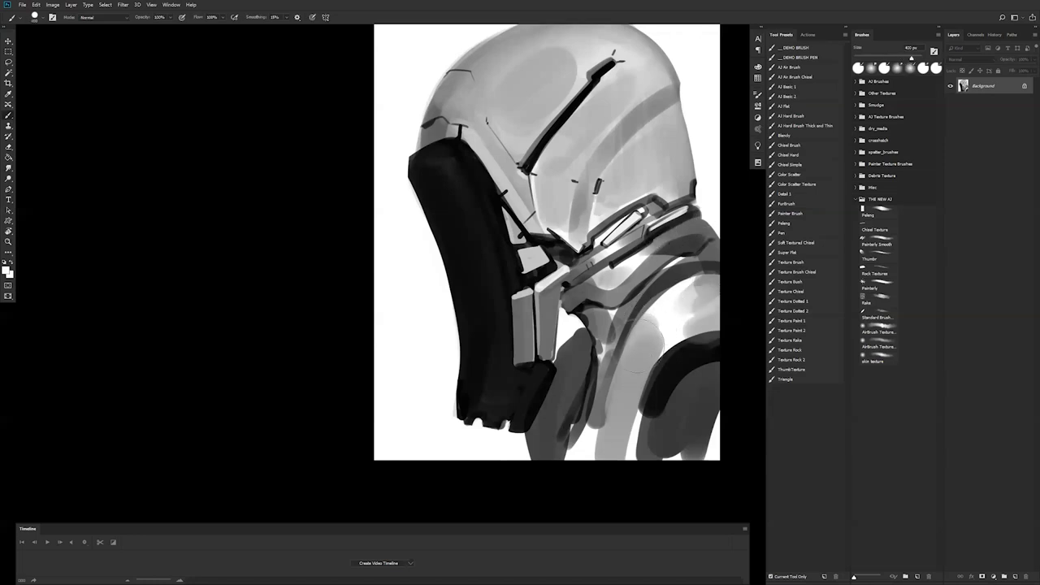
alt+click(632, 371)
drag(644, 348, 663, 312)
drag(721, 287, 670, 305)
Step: Paint dark strokes along the top and front of the neck beneath the jaw plates with a small brush
key(bracketleft)
alt+click(592, 396)
key(bracketleft)
key(bracketleft)
key(bracketleft)
key(bracketleft)
key(bracketleft)
key(bracketleft)
key(bracketleft)
key(bracketleft)
key(bracketleft)
mouse_move(569, 365)
mouse_down()
mouse_move(592, 356)
mouse_move(567, 370)
mouse_up()
alt+click(579, 363)
key(bracketright)
key(bracketright)
drag(560, 376, 557, 398)
Step: Shade down the front of the neck with a sampled gray and a 175 px brush
key(bracketright)
key(bracketright)
key(bracketright)
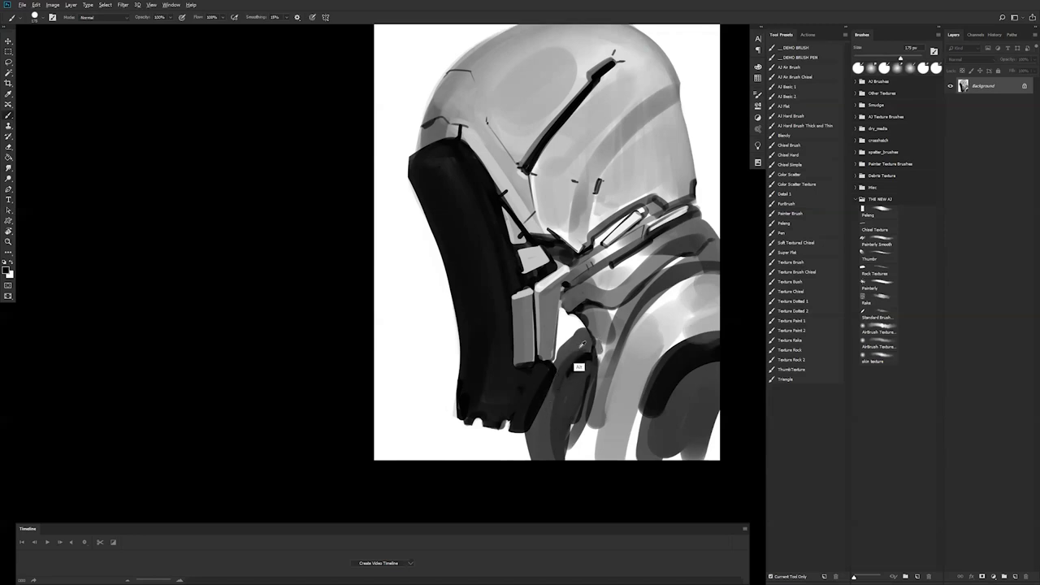
alt+click(580, 351)
drag(562, 379, 551, 447)
Step: Flip the canvas and shade the lower neck and adjoining collar band with sampled grays and a 175 px brush
key(ctrl+shift+h)
alt+click(501, 452)
drag(499, 386, 517, 473)
alt+click(488, 392)
mouse_move(486, 369)
mouse_down()
mouse_move(498, 381)
mouse_move(512, 484)
mouse_move(509, 450)
mouse_up()
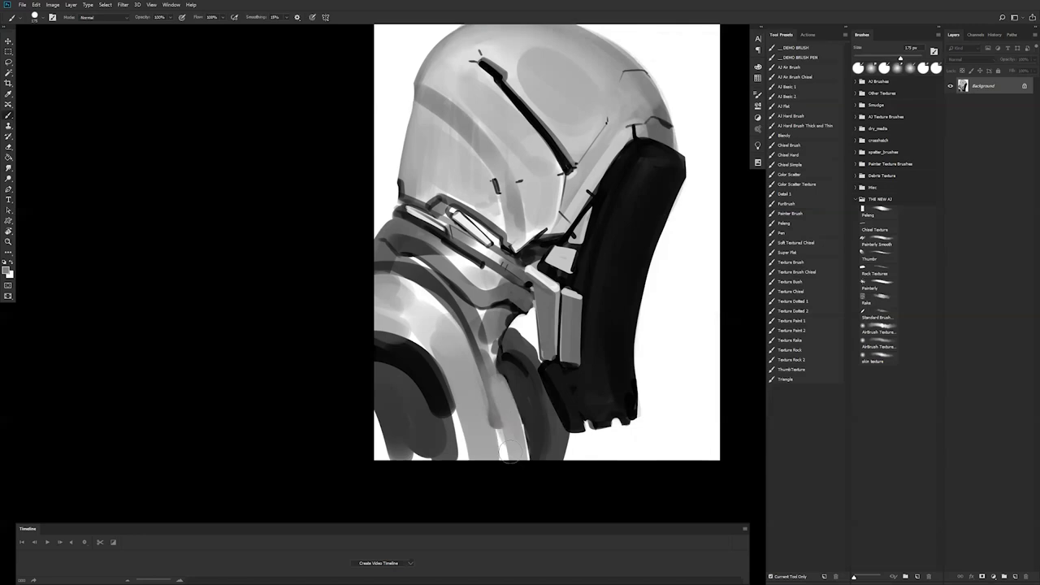
Step: Add a black tab to the shoulder arc's outer edge and a dark stepped seam down the collar band
alt+click(587, 369)
key([)
key([)
key([)
key([)
key([)
key([)
key([)
key([)
key([)
drag(431, 353, 447, 400)
key(bracketleft)
drag(471, 351, 495, 424)
drag(478, 368, 487, 392)
Step: Darken the neck's front below the jaw and outline a small tab above the collar strip with a 40 px brush
key(bracketright)
key(bracketright)
key(bracketright)
key(bracketleft)
key(bracketleft)
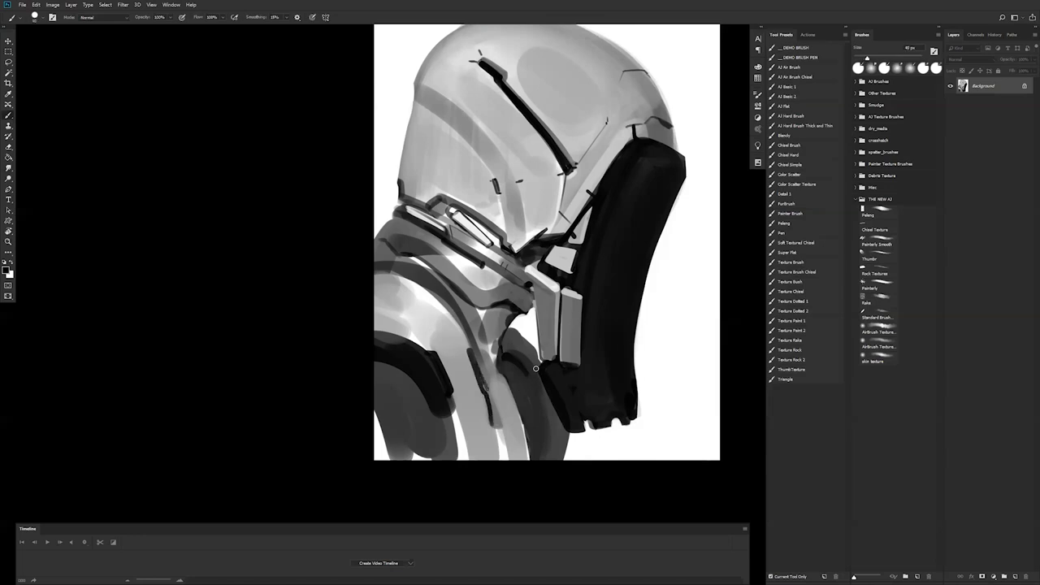
drag(542, 385, 546, 413)
drag(436, 190, 442, 199)
Step: Paint a row of short light ribs in the dark gap at the jaw hinge with a 25 px brush
key(bracketleft)
key(bracketleft)
key(bracketleft)
drag(545, 237, 560, 243)
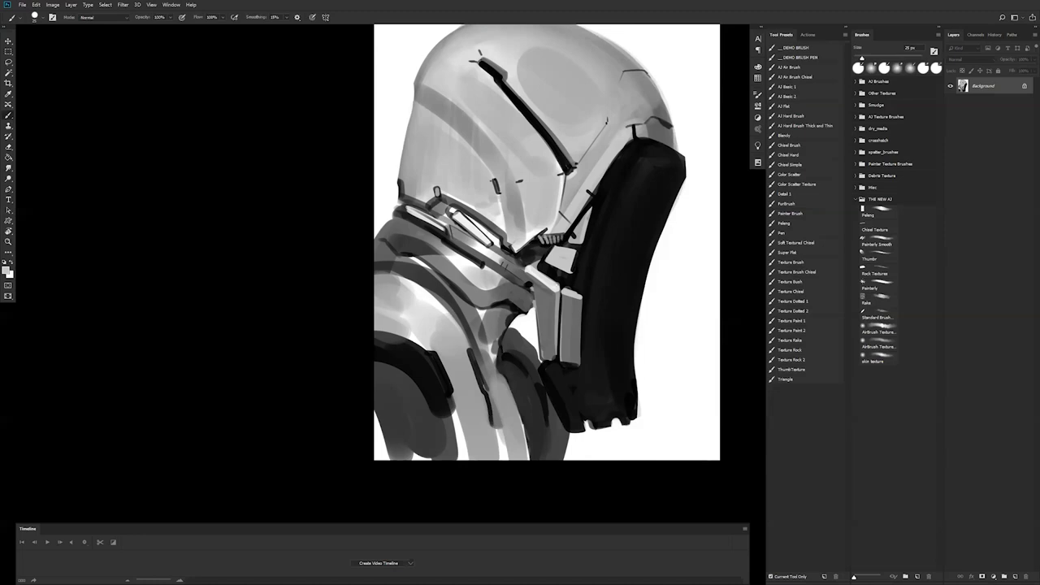
key(z)
alt+click(566, 283)
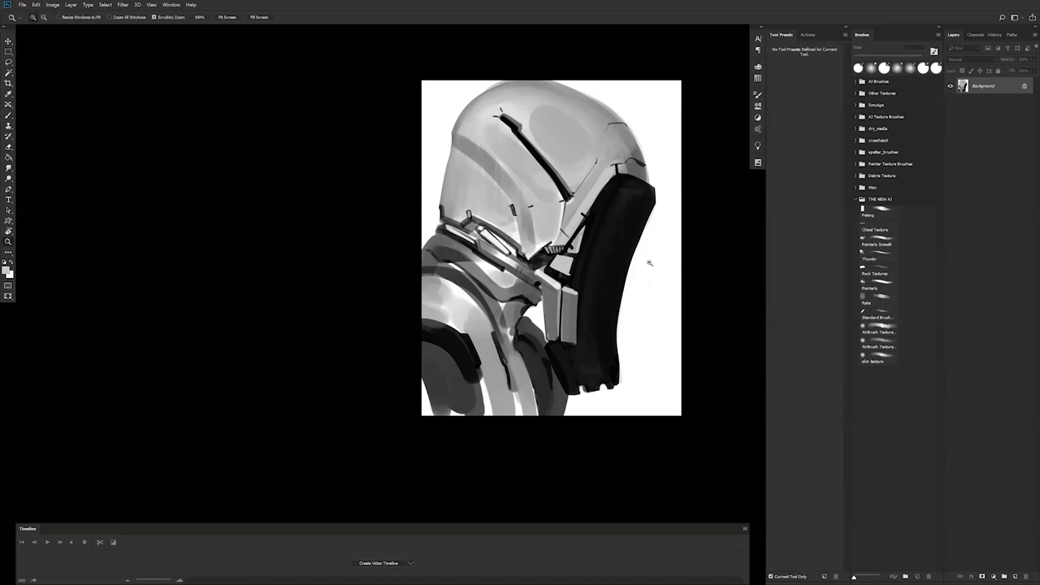
click(606, 186)
key(b)
mouse_move(595, 203)
mouse_down()
mouse_move(609, 190)
mouse_move(658, 187)
mouse_move(654, 203)
mouse_up()
key(ctrl+z)
key([)
key(ctrl+alt+z)
key(ctrl+alt+z)
key(ctrl+alt+z)
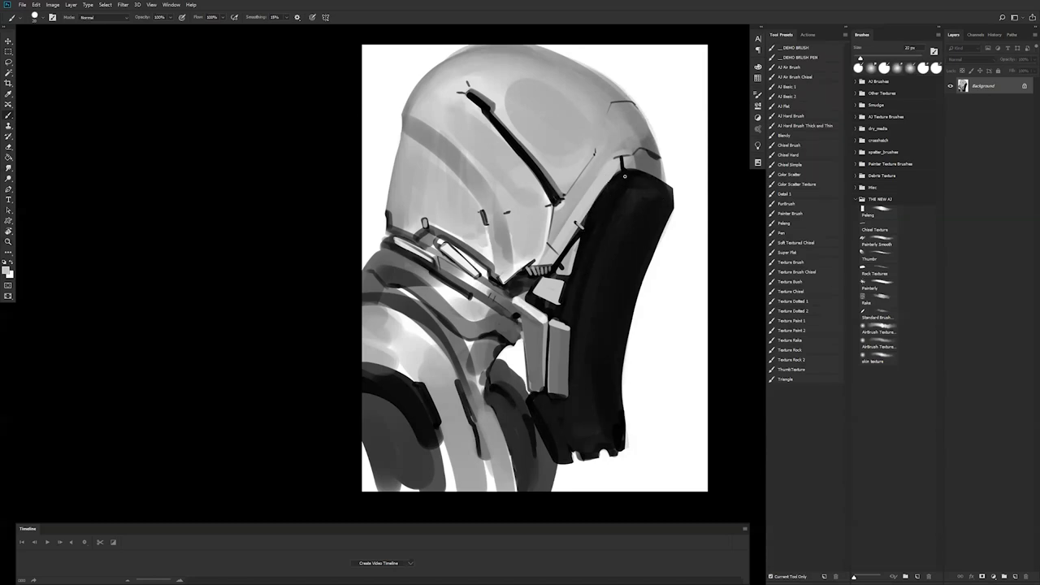
Step: Paint light rim strokes along the face plate's top edge and extend the jaw plate's lower corner with a gray foot
mouse_move(622, 162)
mouse_down()
mouse_move(621, 176)
mouse_move(659, 171)
mouse_move(626, 175)
mouse_move(673, 189)
mouse_move(672, 208)
mouse_up()
key(ctrl+alt+z)
key(ctrl+alt+z)
key(])
drag(552, 394, 576, 396)
key(])
key(])
key(])
key(])
key(])
key(])
key(])
key(])
key(])
key(])
key(])
key(])
click(572, 395)
key(ctrl+z)
Step: Sharpen the jaw plate's foot and clean up the face plate's rear and front edges with a small brush
key(bracketleft)
key(bracketleft)
key(bracketleft)
key(bracketleft)
key(bracketleft)
key(bracketleft)
key(bracketleft)
key(bracketleft)
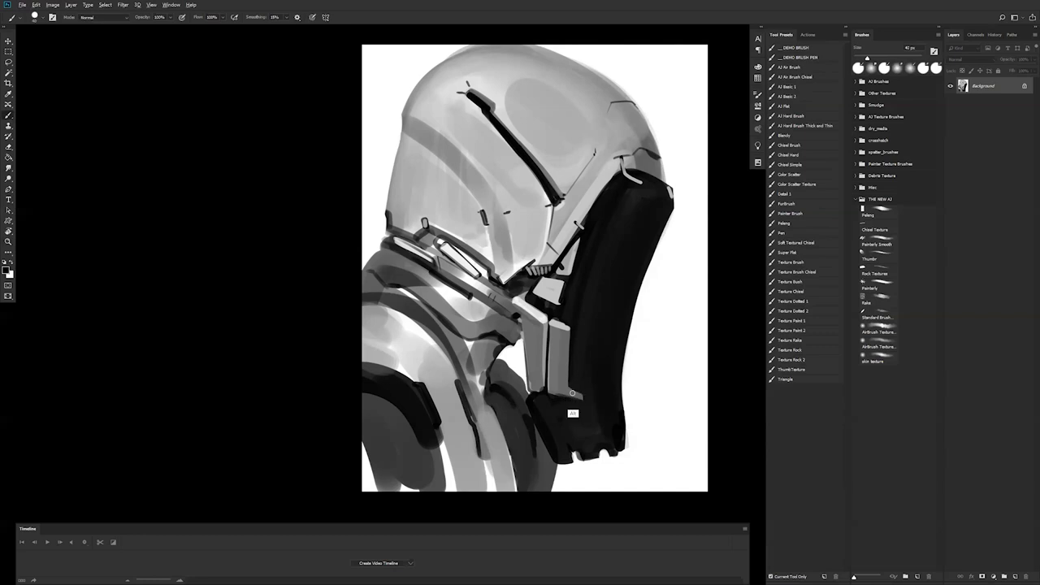
key(alt)
alt+click(563, 382)
key(bracketleft)
key(bracketleft)
drag(573, 241, 589, 217)
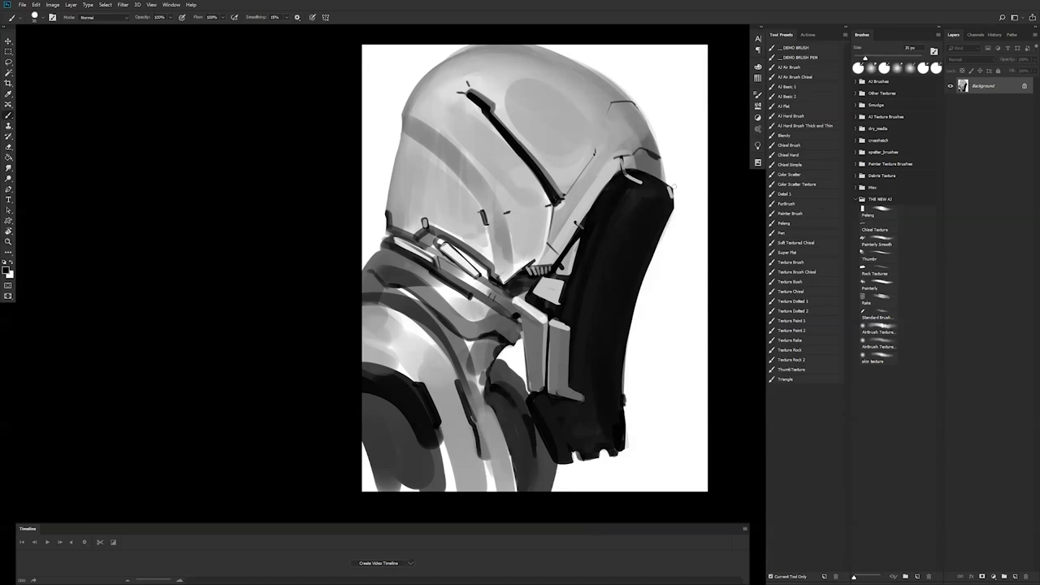
key(x)
drag(677, 200, 655, 273)
key(d)
key(x)
drag(629, 194, 625, 213)
drag(607, 269, 615, 269)
key(ctrl+alt+z)
key(ctrl+alt+z)
Step: Paint a light highlight streak down the upper part of the black face plate with a 45 px brush
key(bracketright)
drag(625, 196, 613, 224)
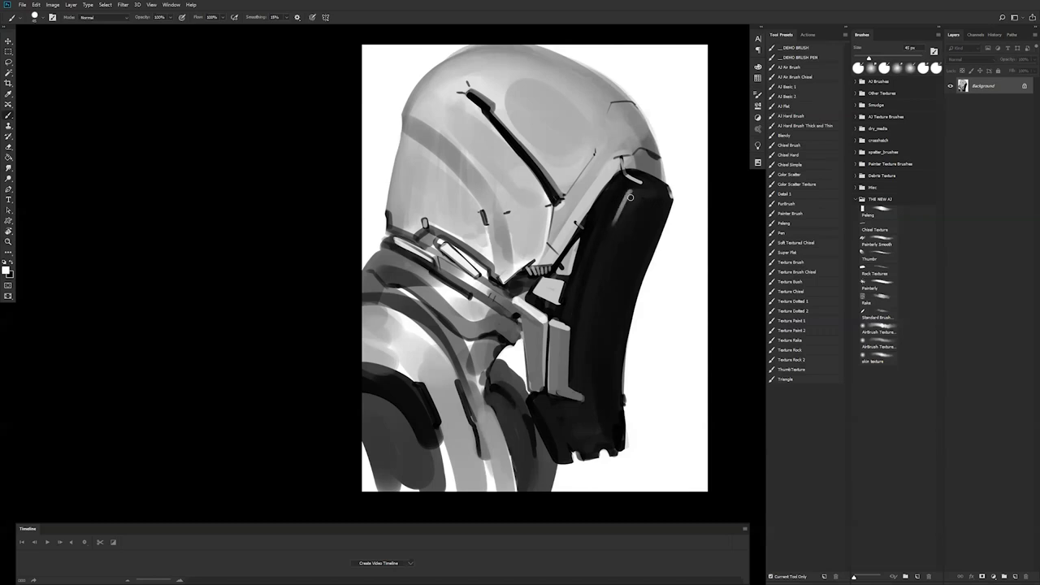
alt+click(623, 218)
key(d)
key(x)
mouse_move(625, 187)
mouse_down()
mouse_move(632, 193)
mouse_move(599, 276)
mouse_up()
alt+click(619, 199)
alt+click(628, 196)
Step: Flip the canvas and soften the face plate's highlight streak with sampled tones and an 80 px brush
ctrl+alt+click(605, 358)
ctrl+alt+click(604, 358)
ctrl+alt+click(605, 357)
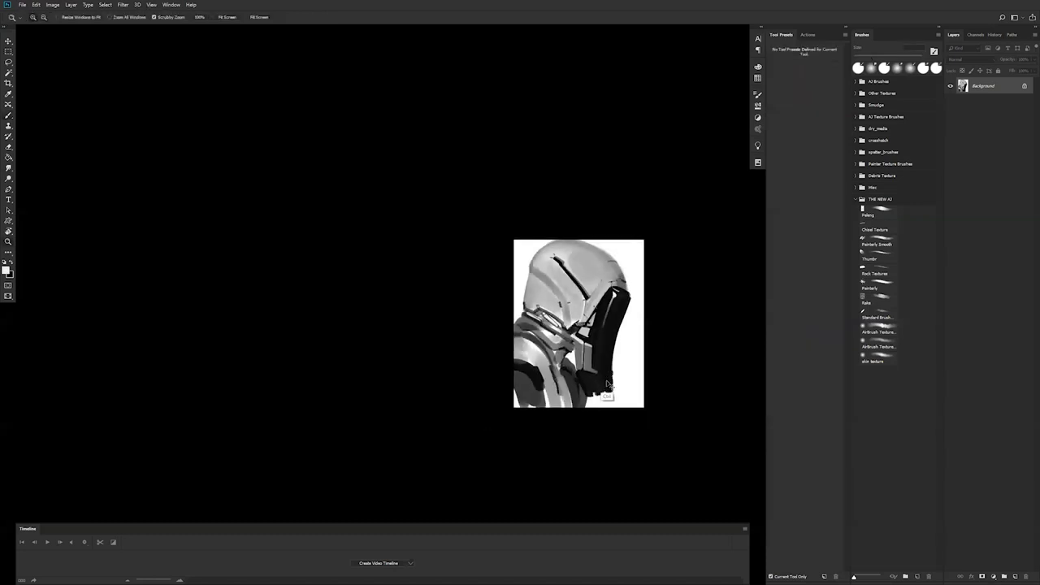
key(ctrl+shift+h)
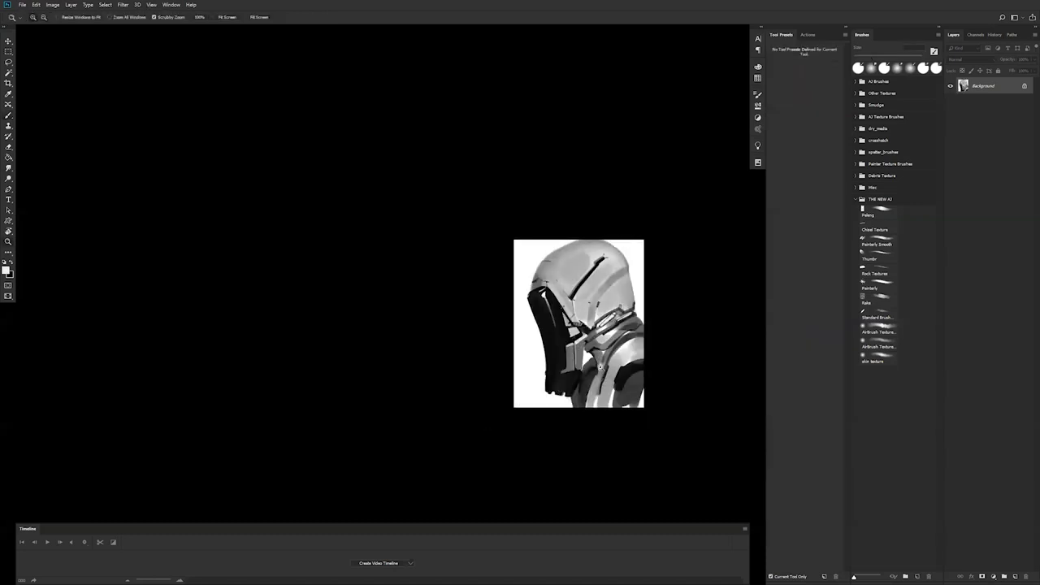
click(582, 330)
click(582, 330)
click(582, 331)
key(b)
alt+click(494, 247)
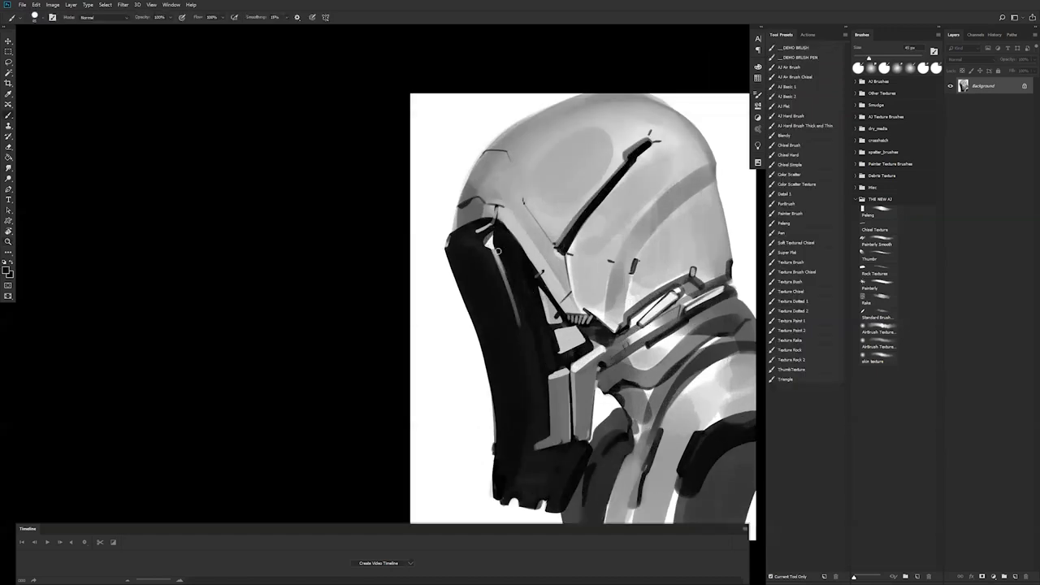
key(bracketright)
key(bracketright)
key(bracketright)
key(bracketright)
drag(494, 238, 512, 318)
drag(504, 266, 489, 240)
alt+click(488, 241)
mouse_move(489, 239)
mouse_down()
mouse_move(514, 261)
mouse_move(509, 284)
mouse_move(483, 243)
mouse_move(502, 262)
mouse_move(525, 380)
mouse_up()
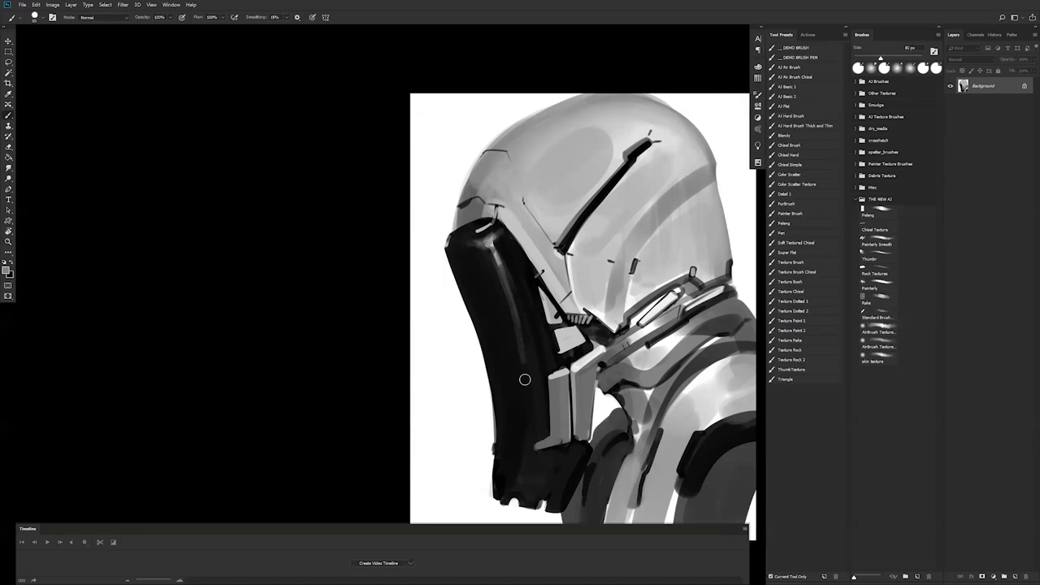
key(ctrl+z)
drag(511, 314, 532, 425)
key(ctrl+z)
Step: Flip the canvas and extend the soft gray highlight down the length of the black face plate
key(ctrl+shift+h)
drag(657, 282, 638, 374)
drag(654, 307, 638, 441)
drag(657, 478, 590, 357)
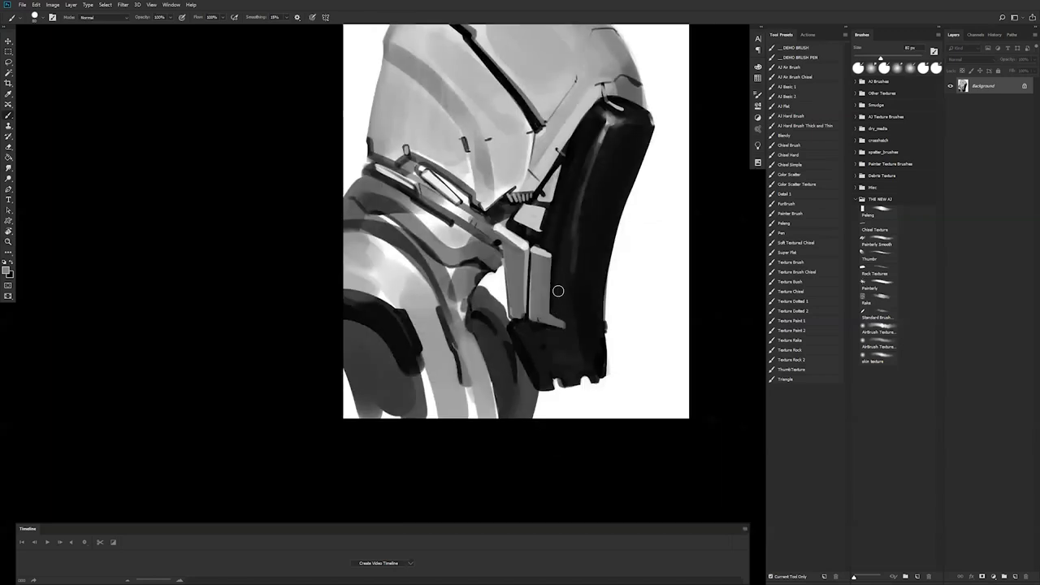
drag(569, 233, 571, 326)
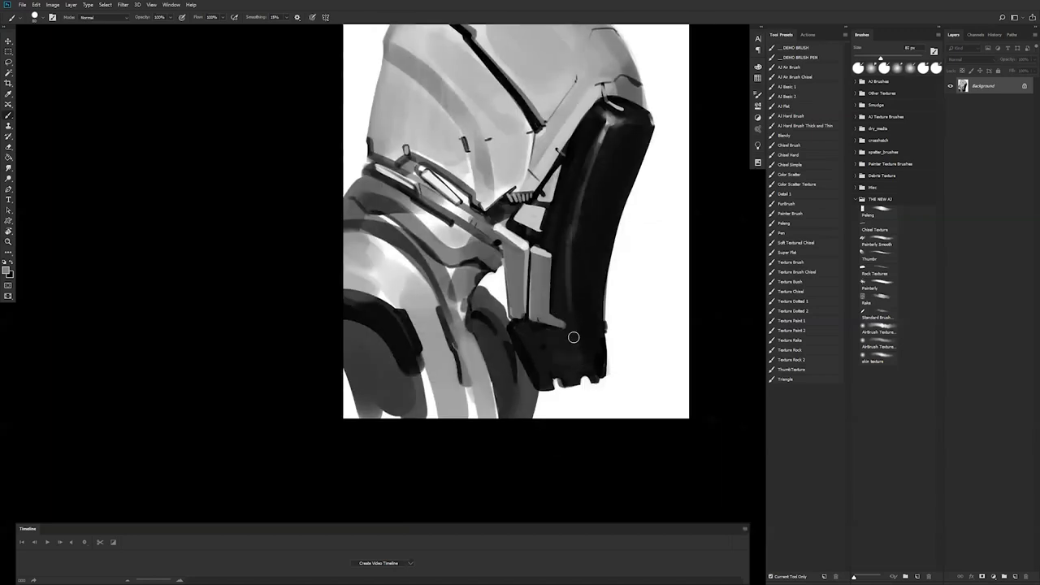
Step: Darken the chin block at the base of the face plate with a sampled black and an 80 px brush
key(alt)
alt+click(588, 334)
mouse_move(524, 365)
mouse_down()
mouse_move(531, 329)
mouse_move(544, 325)
mouse_move(560, 351)
mouse_move(558, 339)
mouse_move(593, 365)
mouse_up()
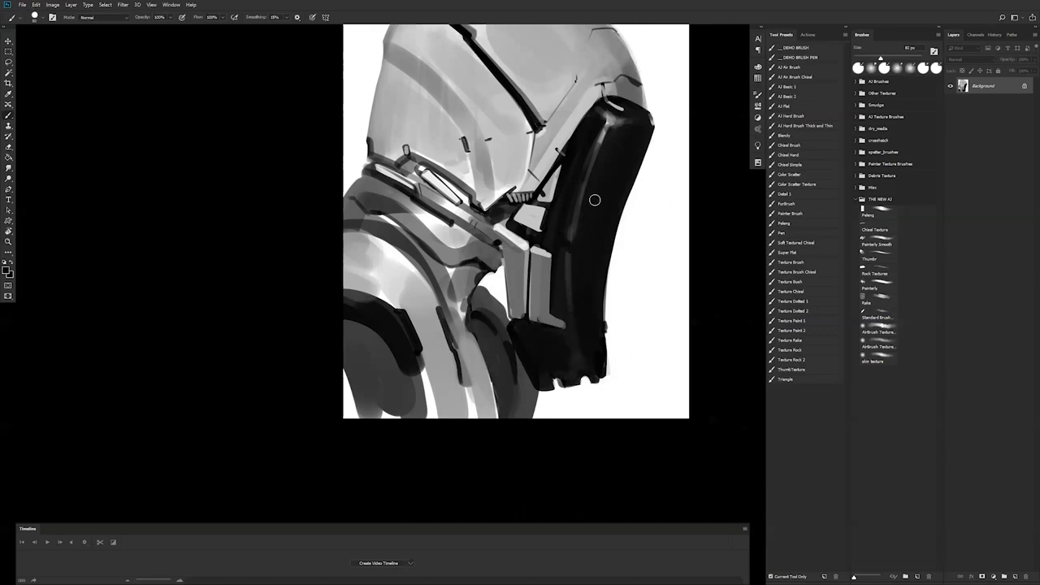
Step: Soften the gray highlight streak on the upper black face plate with sampled tones and an 80 px brush
alt+click(639, 130)
mouse_move(582, 194)
mouse_down()
mouse_move(598, 138)
mouse_move(601, 151)
mouse_up()
click(593, 171)
click(567, 244)
Step: Break up the face plate's highlight into narrower dark-edged marks along its length with a sampled tone and a 45 px brush
alt+click(606, 124)
key(bracketleft)
key(bracketleft)
key(bracketleft)
key(bracketleft)
drag(597, 176, 577, 182)
drag(585, 179, 590, 173)
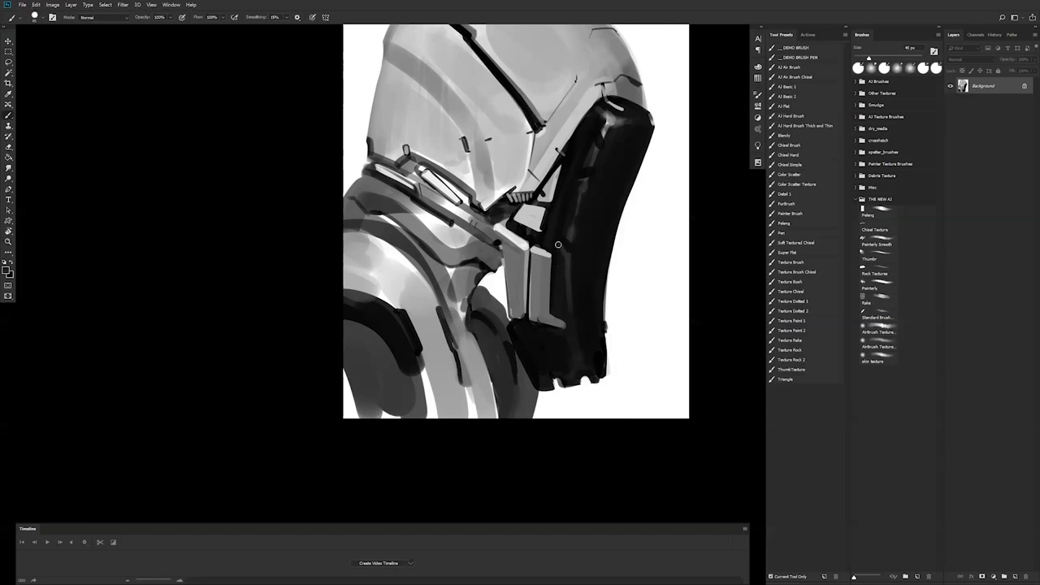
drag(582, 262, 591, 329)
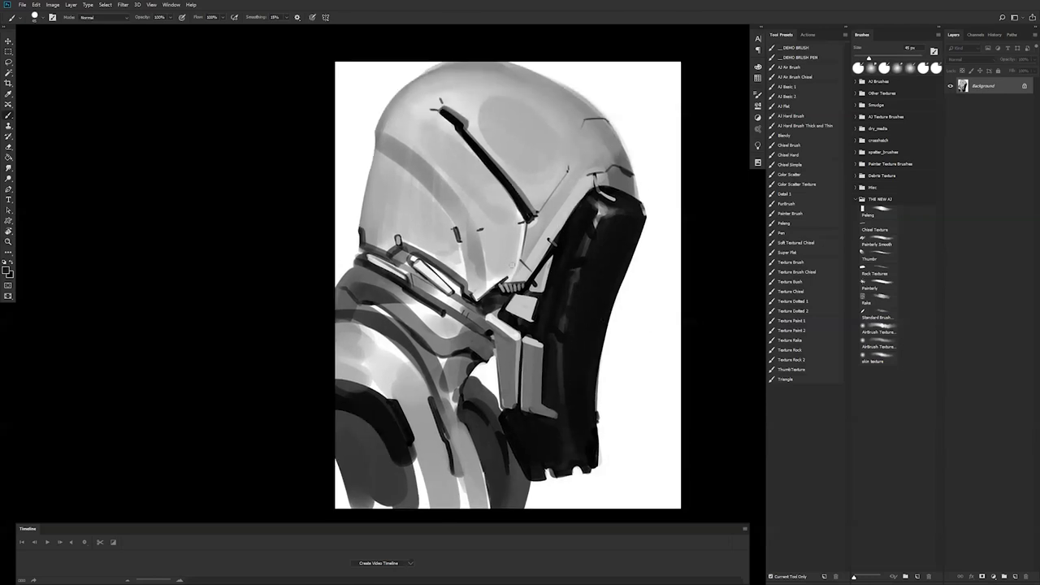
Step: Switch to the Air Brush preset and enlarge it to 600 px over the top of the face plate
click(813, 67)
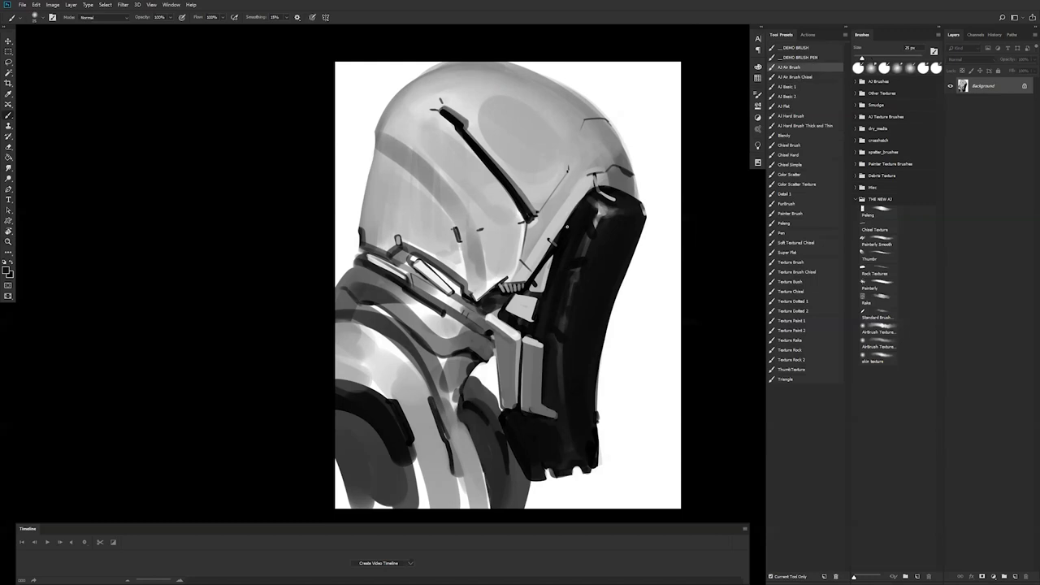
key(bracketright)
key(bracketright)
key(bracketright)
key(bracketright)
key(bracketright)
key(bracketright)
key(bracketright)
key(bracketright)
key(bracketright)
key(bracketright)
key(bracketright)
key(bracketright)
key(bracketright)
key(bracketright)
key(bracketright)
key(bracketright)
key(bracketright)
key(bracketright)
key(bracketright)
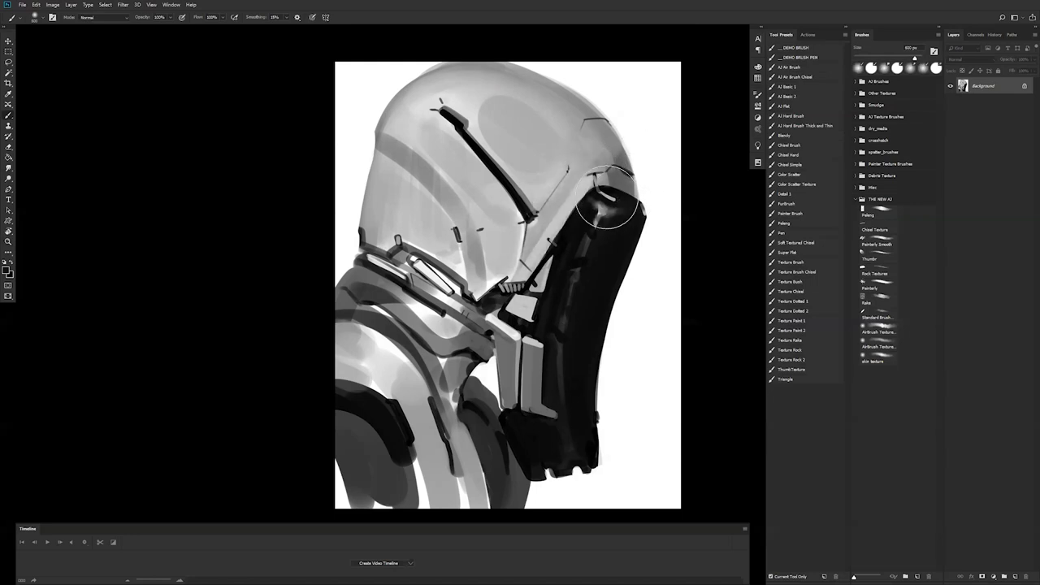
Step: Try soft airbrush shading on the helmet around the top of the face plate, working down to 70 px
key(bracketleft)
key(bracketleft)
key(bracketleft)
key(bracketleft)
key(bracketleft)
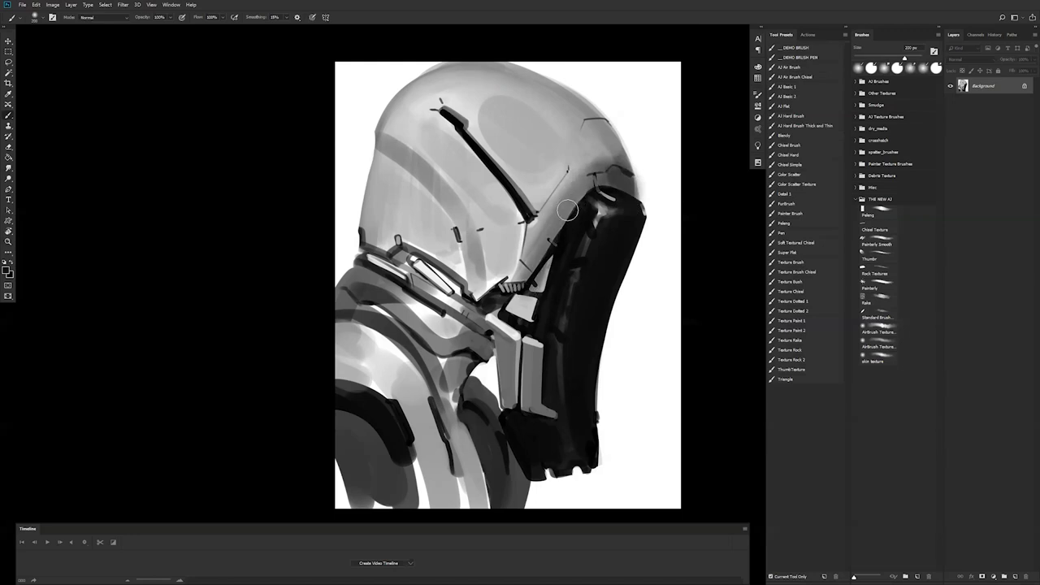
key(bracketleft)
key(bracketleft)
key(bracketleft)
key(bracketleft)
key(bracketleft)
key(bracketleft)
key(bracketleft)
drag(532, 245, 585, 179)
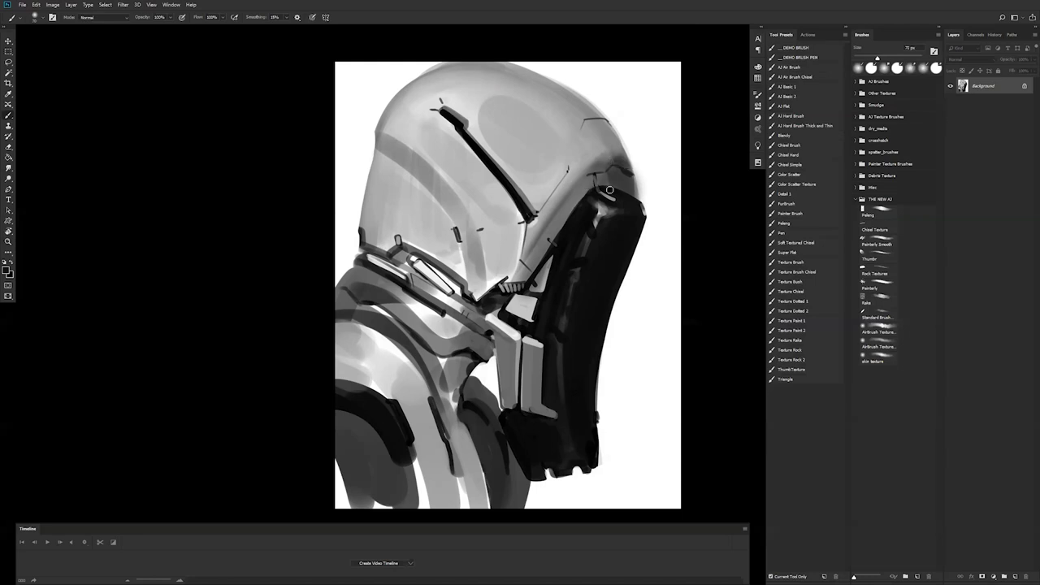
key(ctrl+alt+z)
key(ctrl+alt+z)
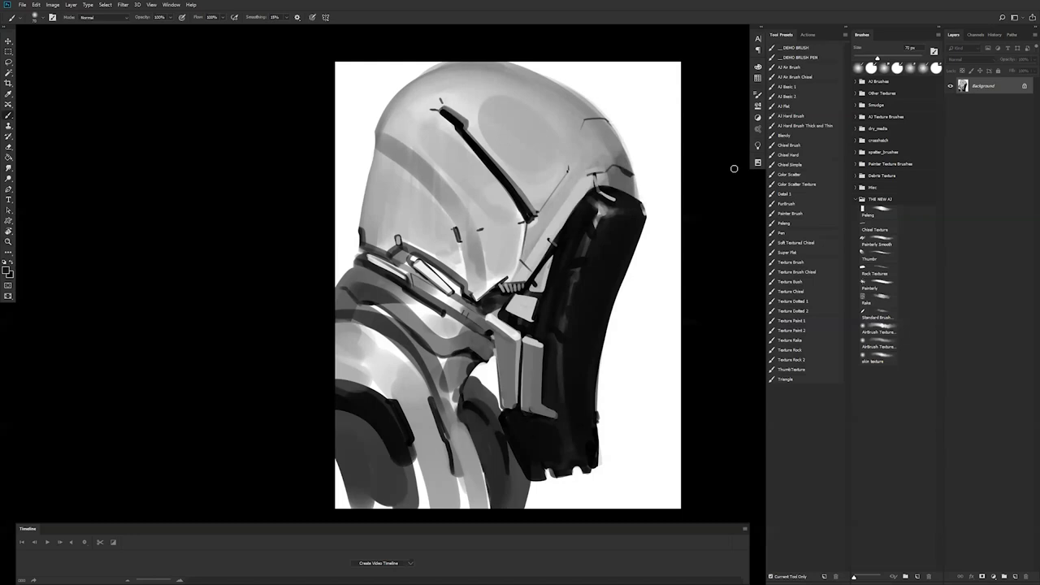
Step: Shade the helmet's brow and the strip bordering the face plate softly with a 100 px airbrush
key(bracketright)
key(bracketright)
mouse_move(582, 171)
mouse_down()
mouse_move(628, 168)
mouse_move(547, 219)
mouse_move(523, 265)
mouse_move(588, 172)
mouse_up()
key(ctrl+z)
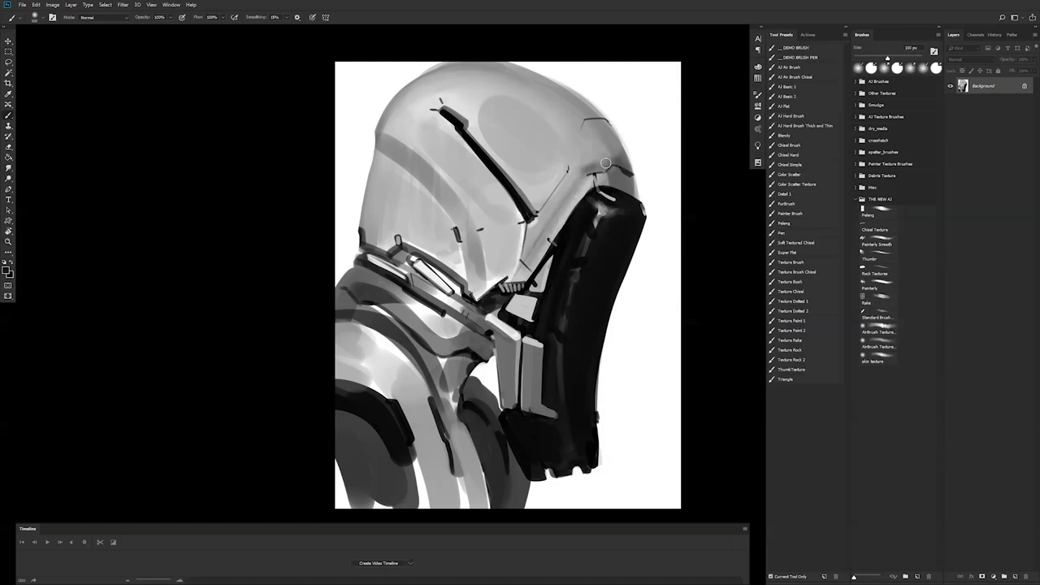
key(ctrl+z)
mouse_move(528, 263)
mouse_down()
mouse_move(587, 179)
mouse_move(532, 258)
mouse_up()
mouse_move(533, 258)
mouse_down()
mouse_move(590, 173)
mouse_move(521, 269)
mouse_up()
key(ctrl+z)
mouse_move(580, 178)
mouse_down()
mouse_move(572, 215)
mouse_move(521, 272)
mouse_move(543, 271)
mouse_move(533, 285)
mouse_up()
mouse_move(595, 198)
mouse_down()
mouse_move(584, 198)
mouse_move(598, 175)
mouse_move(616, 184)
mouse_move(624, 172)
mouse_move(630, 197)
mouse_up()
Step: Darken the neck below the helmet with a soft 175 px airbrush stroke
key(bracketright)
key(bracketright)
key(bracketright)
key(bracketright)
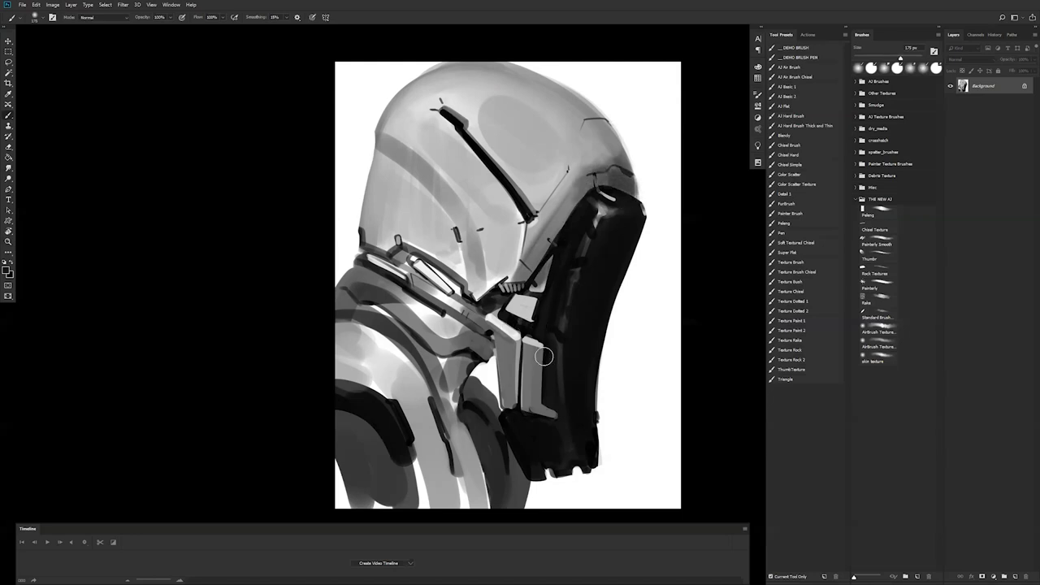
mouse_move(476, 364)
mouse_down()
mouse_move(489, 342)
mouse_move(442, 412)
mouse_move(471, 329)
mouse_move(468, 321)
mouse_move(435, 341)
mouse_up()
Step: Deepen the shadow at the front of the neck behind the jaw with a 90 px airbrush
key(bracketleft)
key(bracketleft)
key(bracketleft)
key(bracketleft)
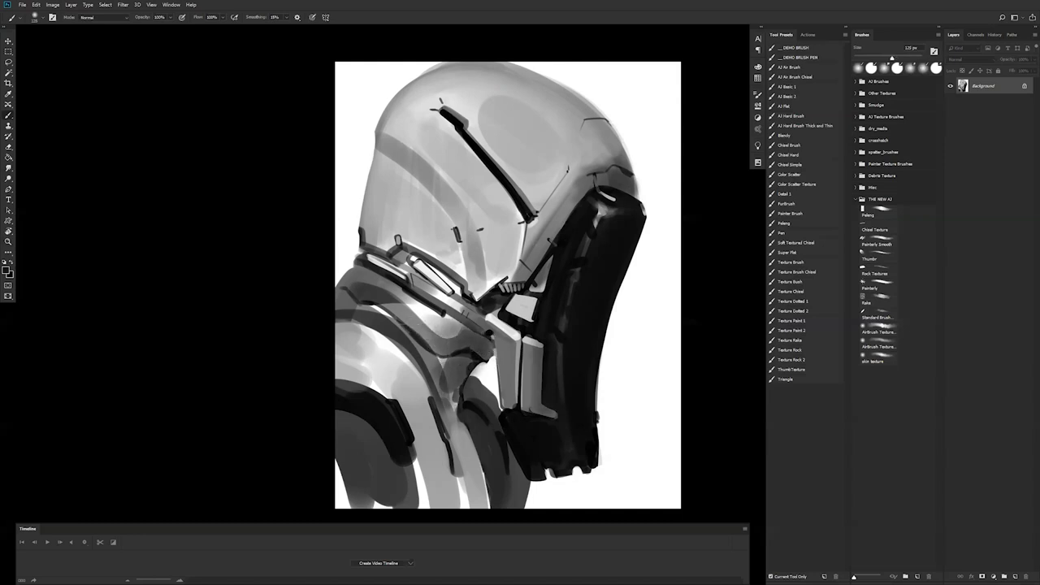
key(bracketleft)
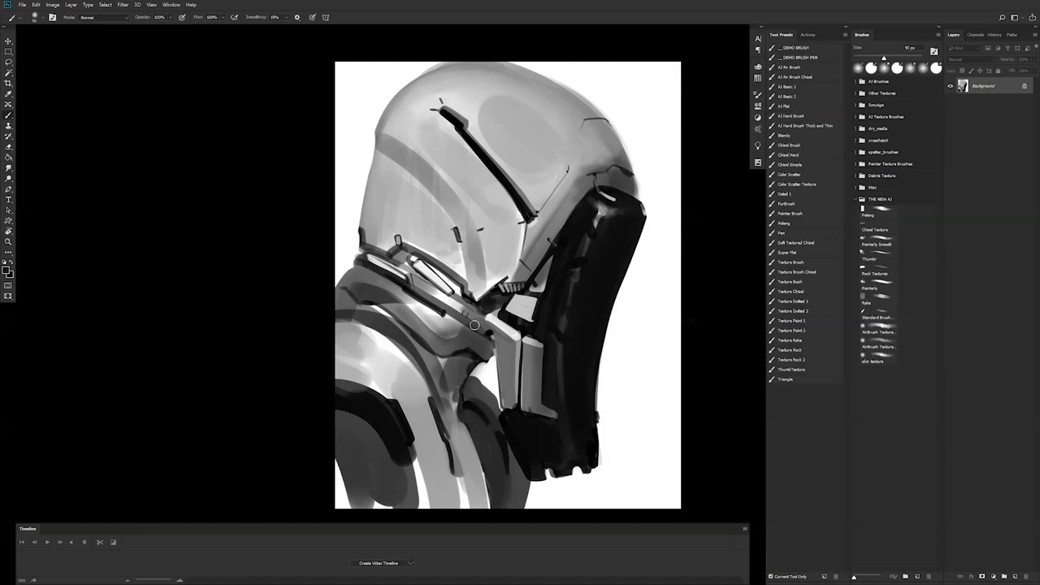
drag(471, 374, 481, 357)
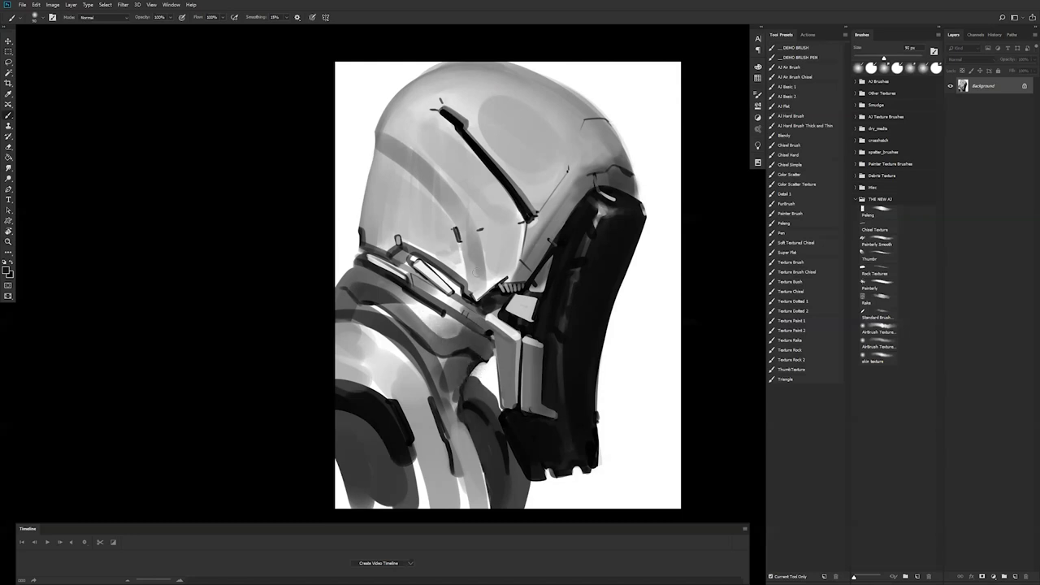
Step: Shade along the helmet's lower front seam, beside the face plate, with a smaller airbrush
key(bracketleft)
key(bracketleft)
mouse_move(518, 289)
mouse_down()
mouse_move(523, 225)
mouse_move(509, 284)
mouse_move(526, 220)
mouse_up()
Step: Add soft shadow beside the upper end of the black helmet slit and along the thin diagonal seam
key(bracketright)
key(bracketright)
drag(445, 104, 464, 122)
key(bracketleft)
key(bracketleft)
key(bracketleft)
key(bracketleft)
key(bracketleft)
mouse_move(451, 107)
mouse_down()
mouse_move(523, 208)
mouse_move(477, 136)
mouse_move(532, 213)
mouse_move(569, 169)
mouse_up()
Step: Flip the canvas horizontally and shade the curved gray band on the helmet with a 175 px airbrush
key(z)
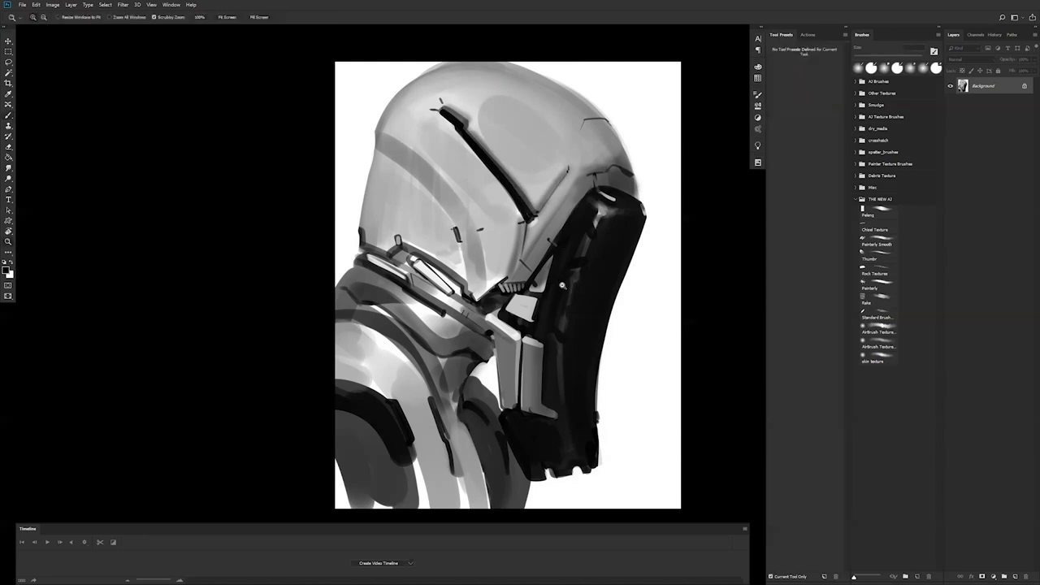
alt+click(562, 284)
alt+click(562, 298)
key(ctrl+shift+h)
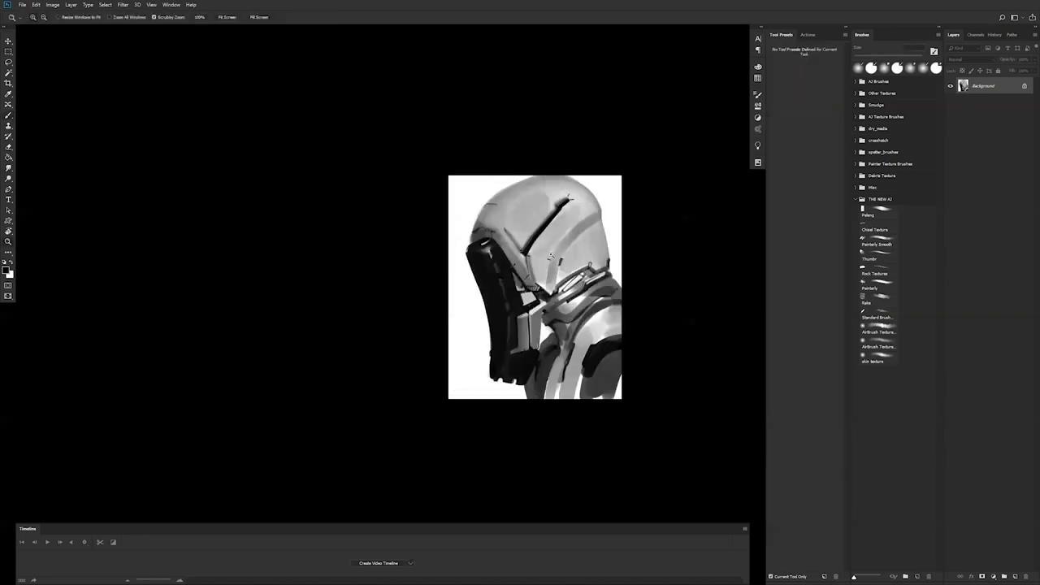
click(556, 255)
click(556, 255)
key(b)
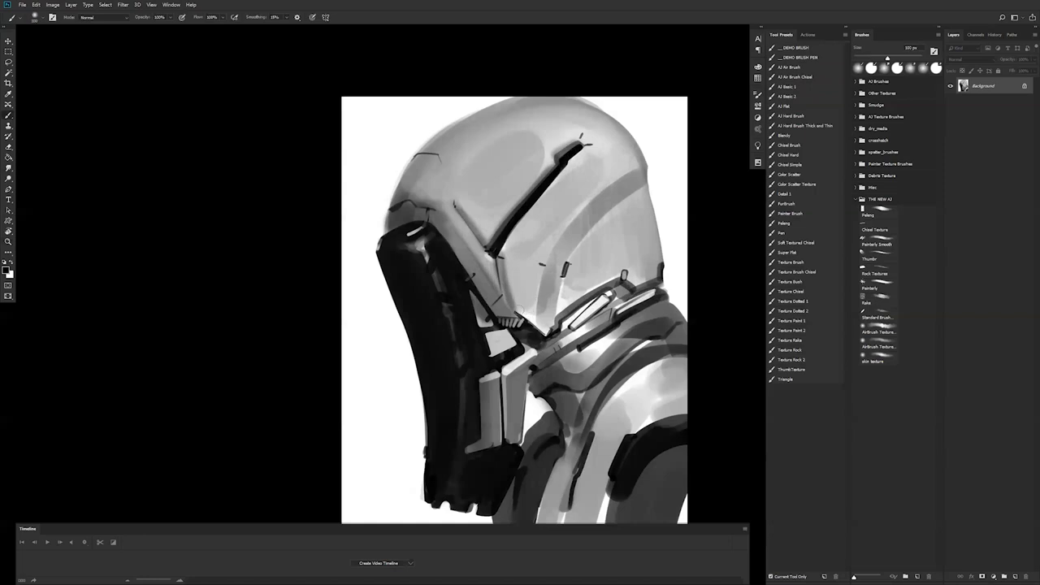
key(bracketright)
key(bracketright)
key(bracketright)
drag(546, 317, 645, 177)
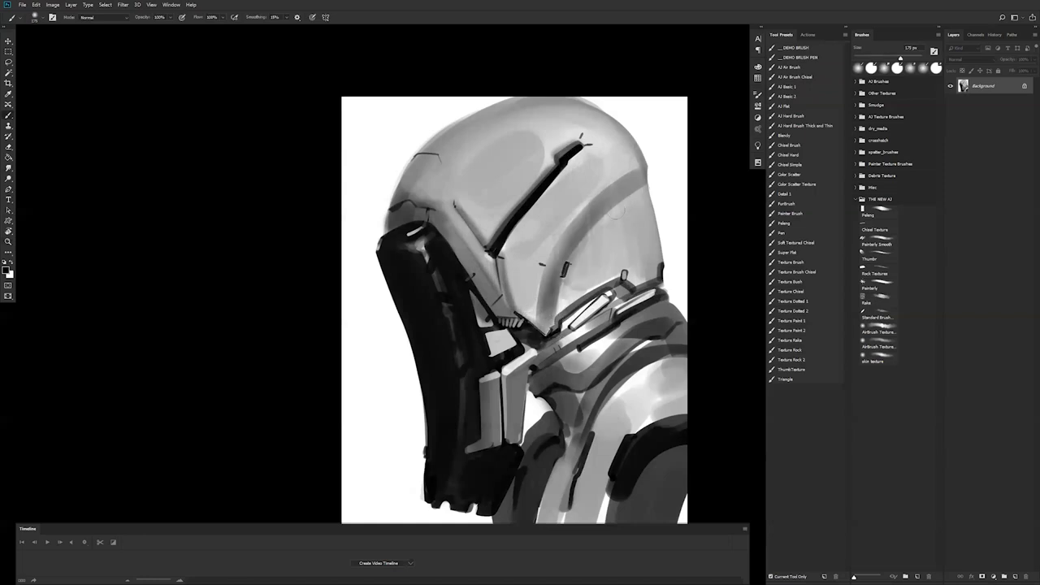
key(ctrl+z)
drag(552, 327, 591, 223)
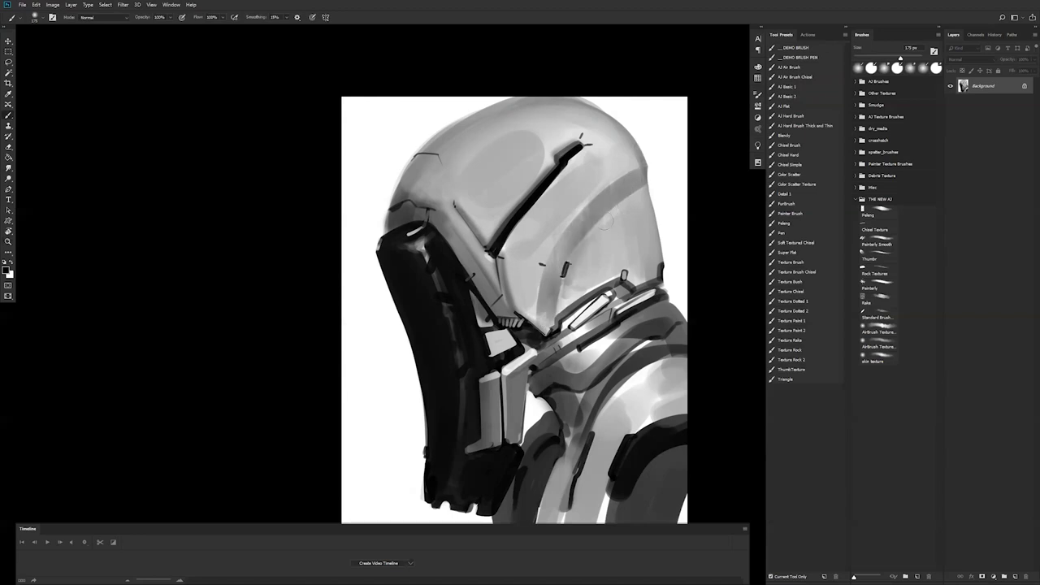
Step: Shade the seam between the two jaw panels and the adjoining neck edge with an 80 px airbrush
drag(500, 378, 495, 306)
key(bracketleft)
key(bracketleft)
key(ctrl+z)
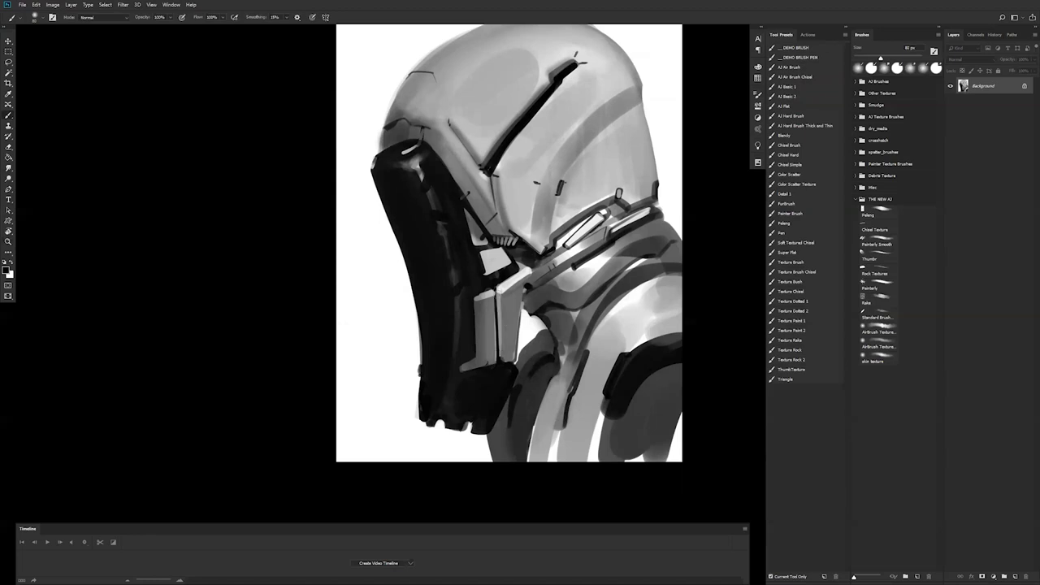
drag(497, 289, 502, 369)
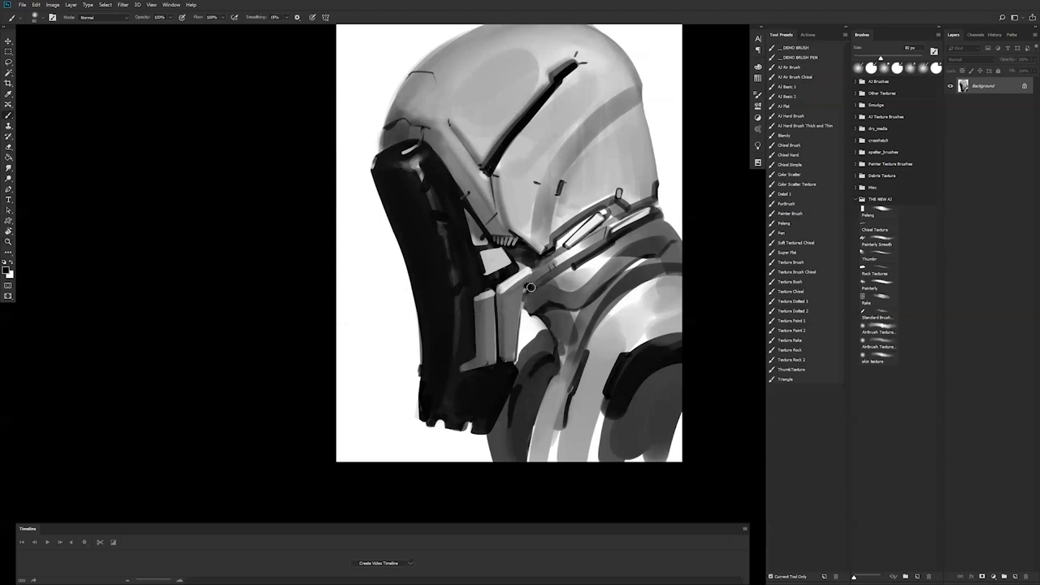
mouse_move(528, 287)
mouse_down()
mouse_move(585, 252)
mouse_move(536, 313)
mouse_up()
Step: Reduce the airbrush to 10 px and save the painting
key(bracketleft)
key(bracketleft)
key(bracketleft)
key(bracketleft)
key(bracketleft)
key(bracketleft)
key(bracketleft)
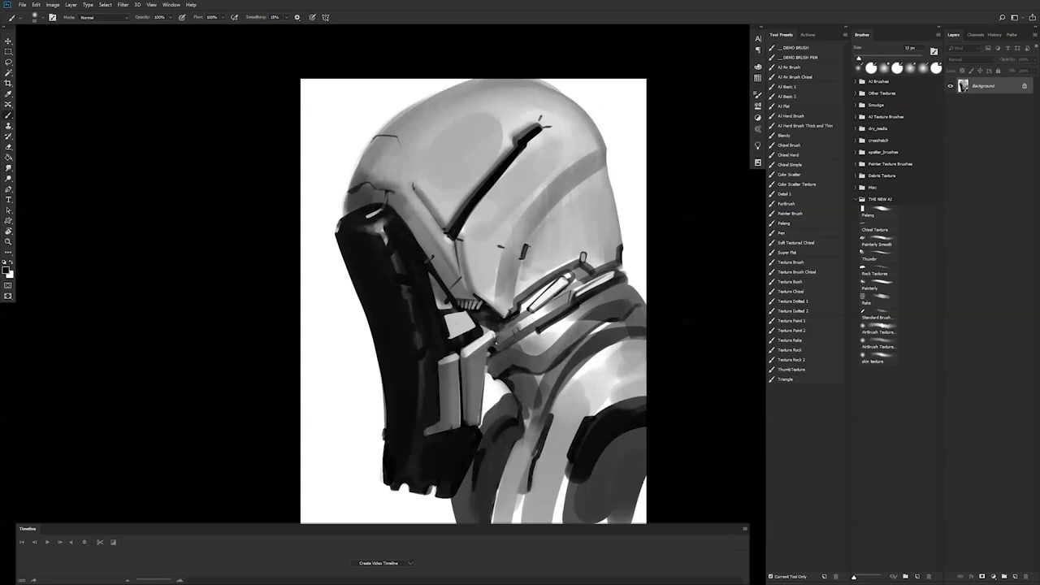
key(ctrl+s)
Step: Shade the light block above the jaw panels and the helmet's lower rim with a resized airbrush
key(bracketright)
key(bracketright)
key(bracketright)
key(bracketright)
key(bracketright)
key(bracketright)
key(bracketright)
key(bracketright)
key(bracketright)
key(bracketright)
key(bracketright)
key(bracketright)
key(bracketright)
key(bracketleft)
key(bracketleft)
key(bracketleft)
key(bracketleft)
key(bracketleft)
key(bracketleft)
key(bracketleft)
key(bracketleft)
key(bracketleft)
key(bracketleft)
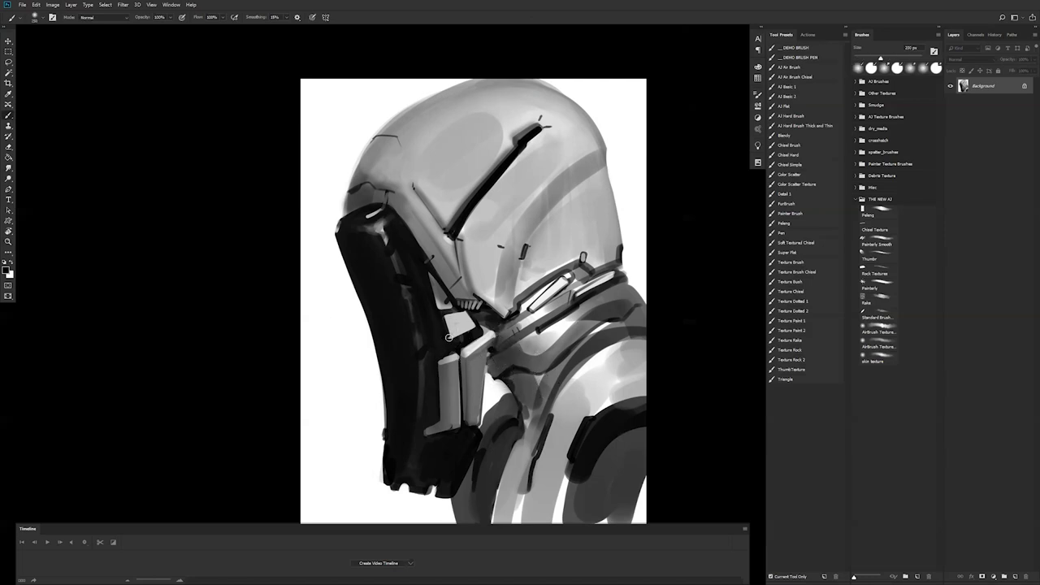
drag(478, 325, 442, 341)
mouse_move(460, 303)
mouse_down()
mouse_move(440, 309)
mouse_move(466, 314)
mouse_move(573, 267)
mouse_up()
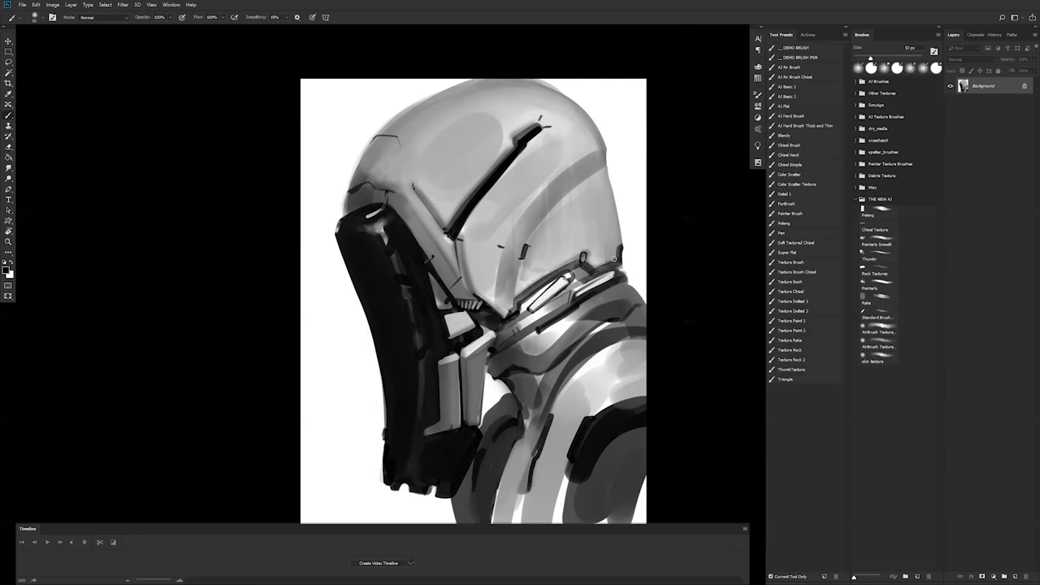
Step: Flip the canvas horizontally, frame the whole figure and return to the Brush tool
key(ctrl+f)
alt+click(477, 354)
alt+click(477, 354)
alt+click(477, 355)
alt+click(477, 354)
click(475, 366)
key(b)
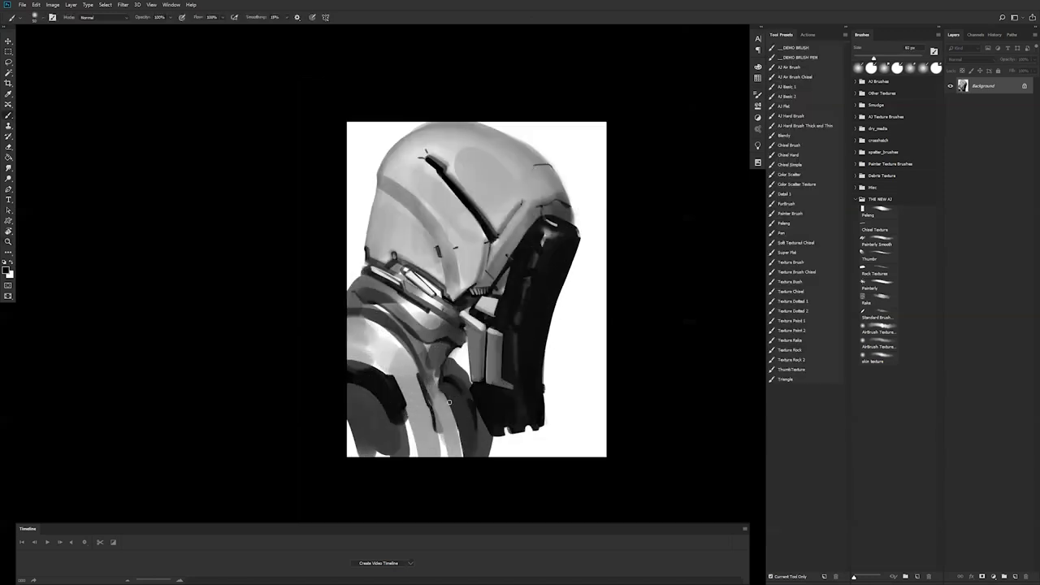
Step: Darken the light collar stripe below the neck with an enlarged airbrush
key(])
key(])
key(])
key(])
key(])
key(])
key(])
key(])
mouse_move(451, 464)
mouse_down()
mouse_move(423, 396)
mouse_move(431, 438)
mouse_up()
Step: Shade the neck area beneath the helmet rim with the airbrush reduced to 90 px
key([)
key([)
key([)
key([)
key([)
key([)
key([)
key([)
key([)
key([)
key([)
key([)
key([)
key([)
key([)
mouse_move(438, 343)
mouse_down()
mouse_move(412, 338)
mouse_move(438, 348)
mouse_up()
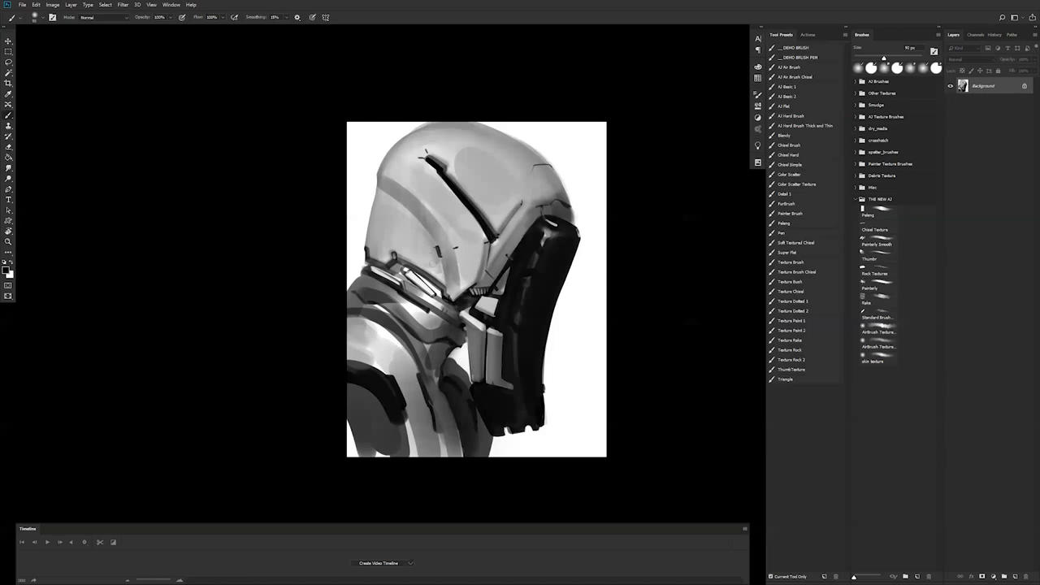
Step: Reduce the airbrush to 80 px and flip the canvas horizontally
ctrl+click(430, 259)
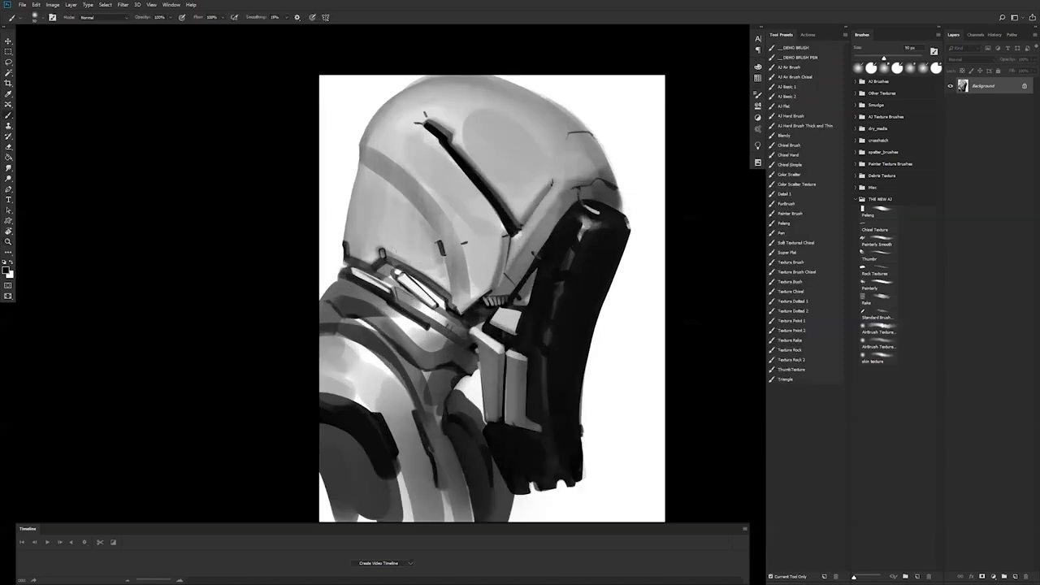
key(bracketleft)
key(bracketleft)
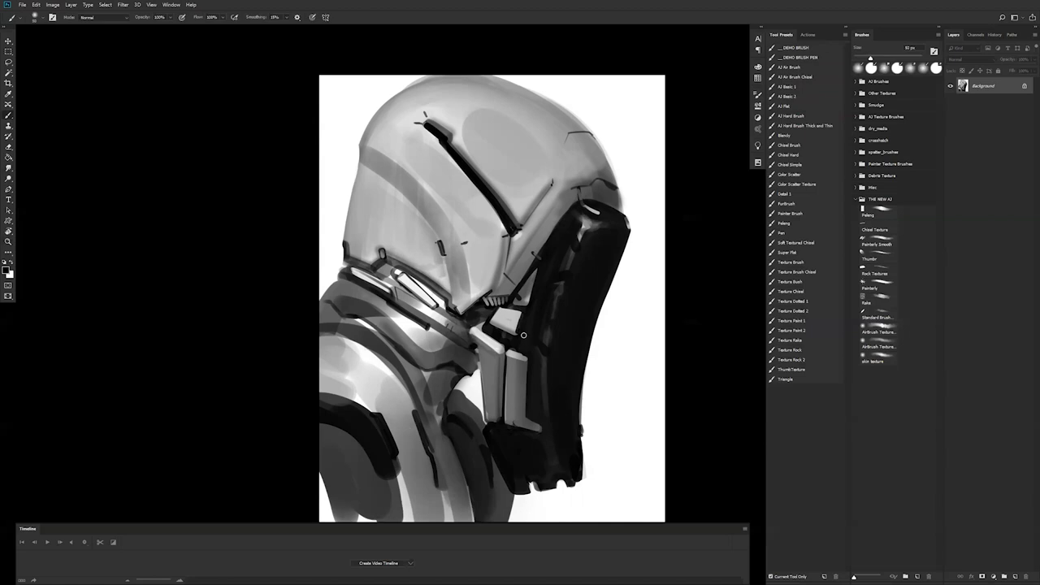
key(ctrl+f)
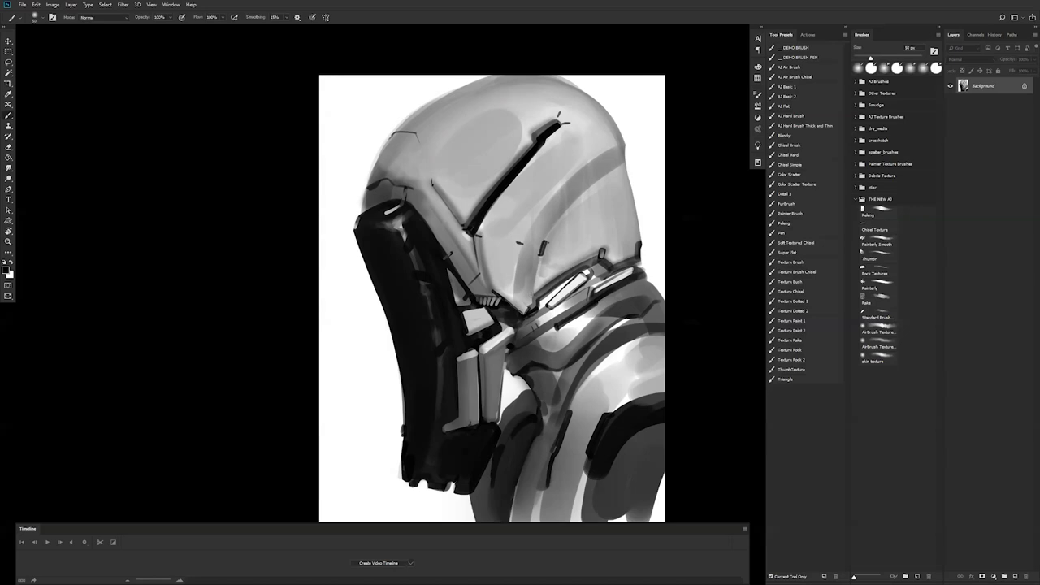
Step: Paint the edge at the upper end of the long helmet slot with the AJ Basic 2 brush in a sampled helmet tone
click(805, 97)
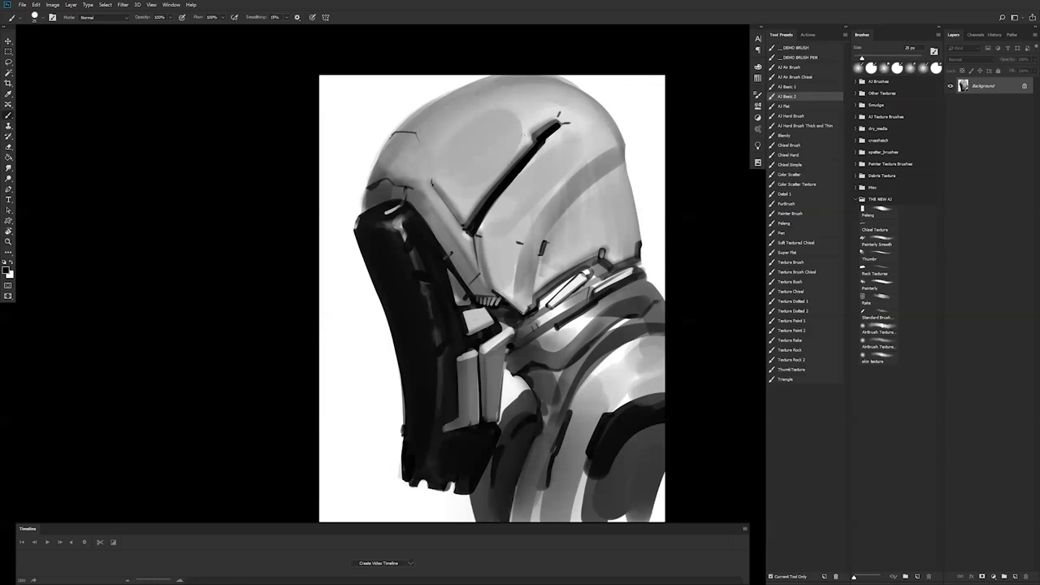
alt+click(529, 126)
drag(530, 131, 556, 117)
Step: Paint a light highlight along the rear edge of the long helmet slot with a 45 px brush
key(bracketright)
key(bracketright)
key(bracketright)
key(bracketright)
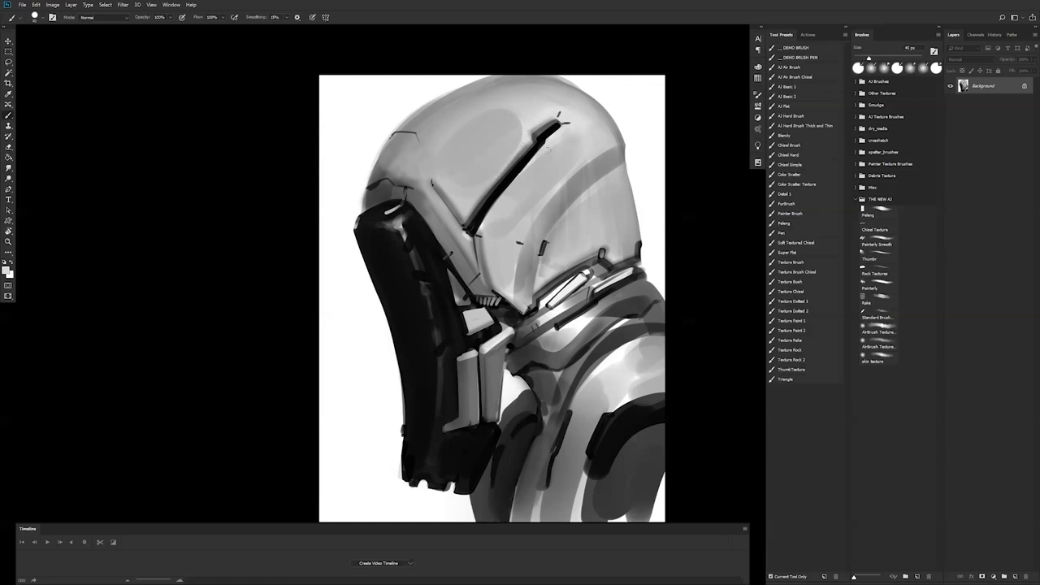
drag(557, 157, 489, 218)
drag(530, 160, 484, 224)
key(ctrl+z)
drag(544, 144, 488, 213)
Step: Extend the light highlight from the slot's lower end along its rear edge, and reduce the brush size
key(z)
click(557, 156)
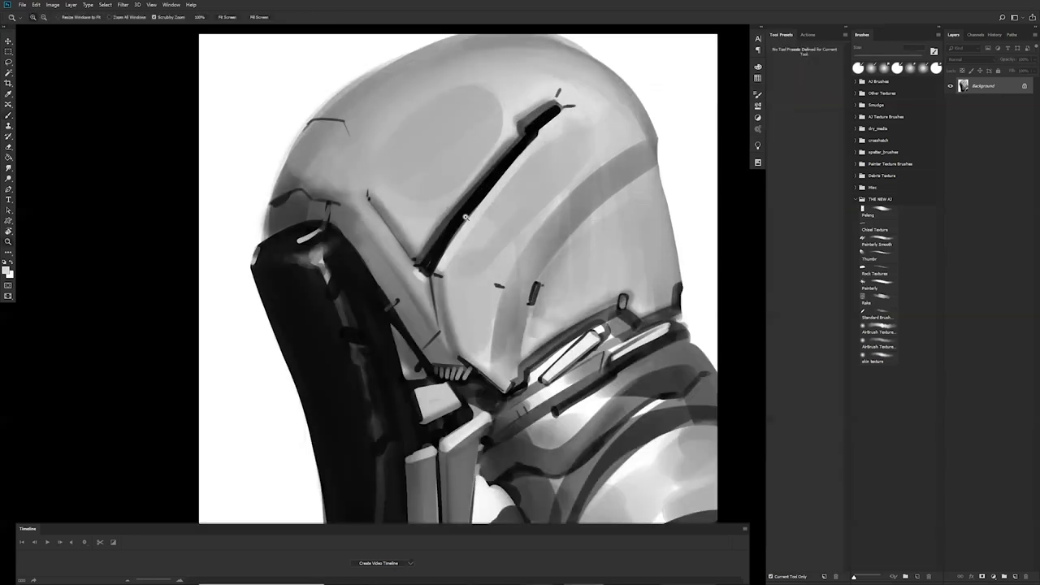
key(b)
drag(433, 255, 509, 158)
key([)
key(bracketleft)
key(bracketleft)
key(bracketleft)
key(bracketleft)
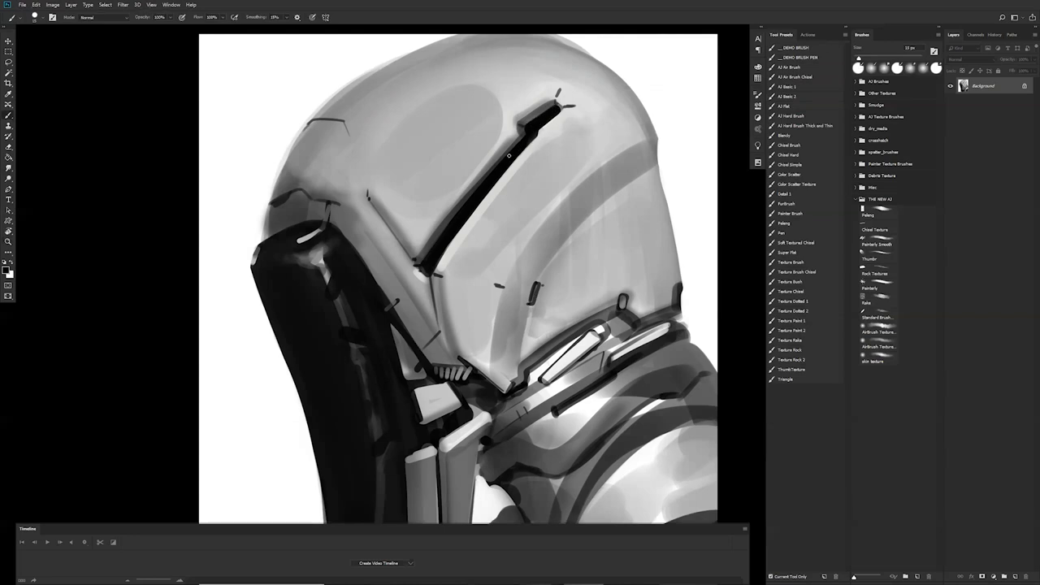
Step: Shade the front edge of the long helmet slot with a 60 px brush
key(bracketright)
key(bracketright)
key(bracketright)
key(bracketright)
key(bracketright)
key(bracketright)
key(bracketright)
key(bracketright)
drag(498, 156, 417, 249)
mouse_move(455, 199)
mouse_down()
mouse_move(419, 254)
mouse_move(536, 110)
mouse_move(554, 105)
mouse_up()
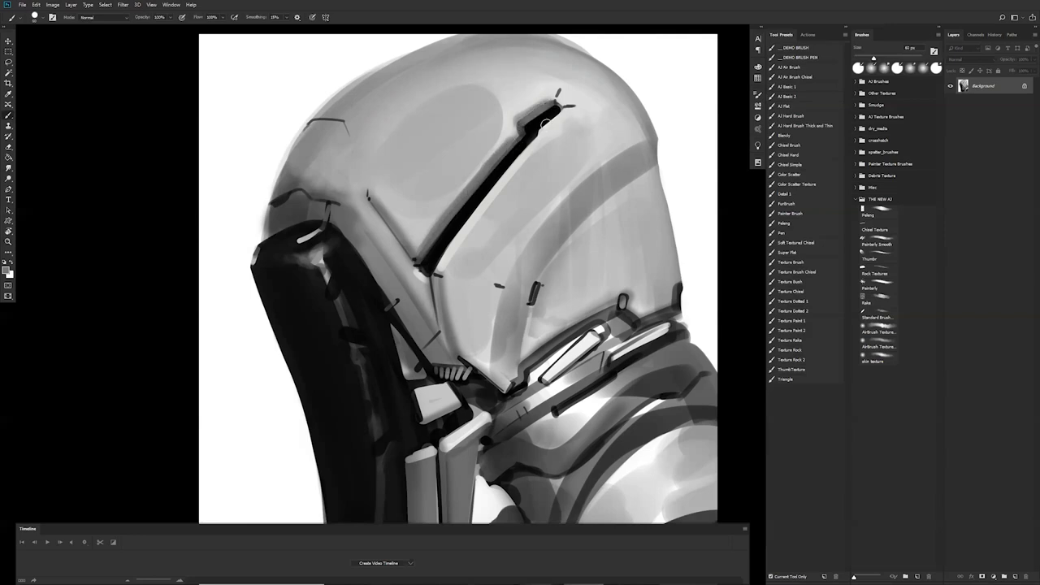
Step: Sample helmet tones and blend the oval patch on the helmet's side into the surface with a 200 px brush
alt+click(538, 141)
alt+click(538, 141)
alt+click(537, 140)
ctrl+click(536, 149)
ctrl+click(537, 150)
ctrl+click(536, 150)
alt+click(508, 105)
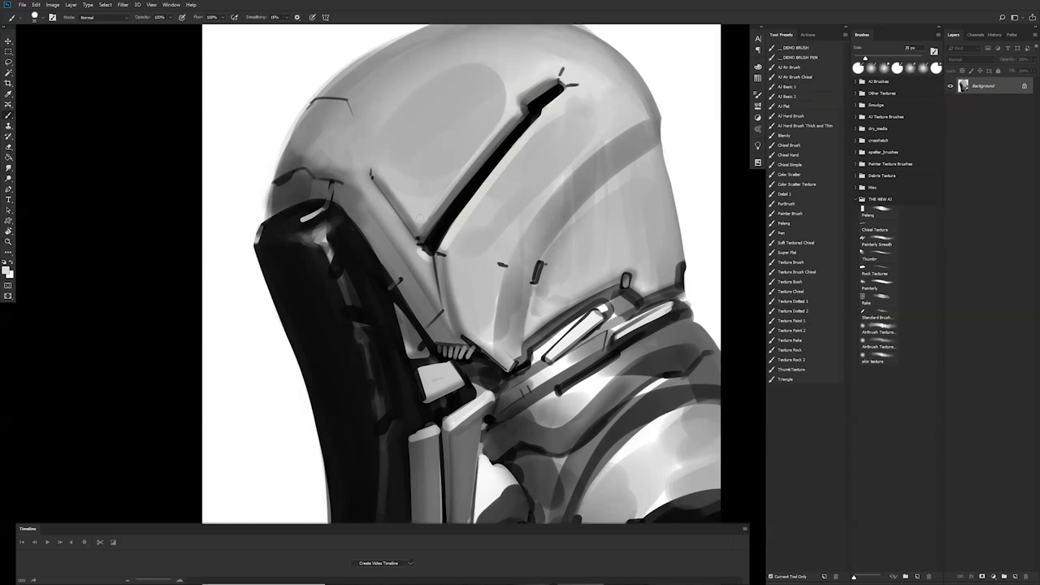
key(bracketright)
key(bracketright)
key(bracketright)
key(bracketright)
key(bracketright)
key(bracketright)
mouse_move(483, 126)
mouse_down()
mouse_move(417, 176)
mouse_move(431, 147)
mouse_move(408, 120)
mouse_move(392, 146)
mouse_move(398, 126)
mouse_move(455, 81)
mouse_move(493, 101)
mouse_move(497, 93)
mouse_move(428, 183)
mouse_move(450, 113)
mouse_up()
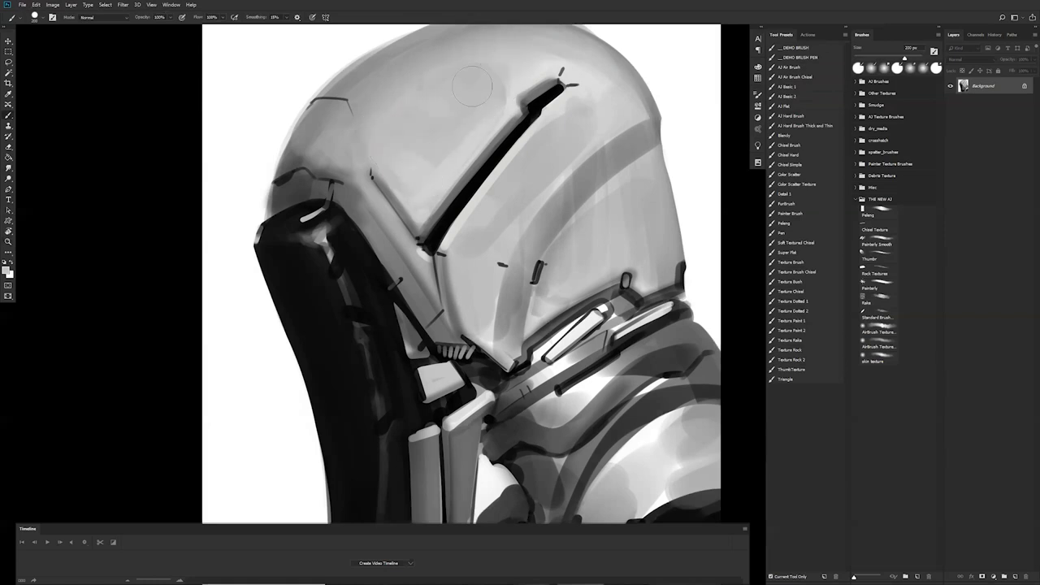
drag(380, 142, 411, 87)
Step: Flip the canvas horizontally and soften the helmet panel between the long slot and the grey band with a slightly smaller brush
key(ctrl+f)
key(bracketleft)
drag(353, 127, 399, 183)
key(ctrl+z)
mouse_move(362, 137)
mouse_down()
mouse_move(416, 205)
mouse_move(411, 213)
mouse_up()
mouse_move(367, 158)
mouse_down()
mouse_move(385, 183)
mouse_move(312, 115)
mouse_move(351, 148)
mouse_move(354, 118)
mouse_move(455, 255)
mouse_move(389, 156)
mouse_move(453, 286)
mouse_move(471, 219)
mouse_up()
Step: Shade the helmet's brow area above the face plate with a 70 px brush
key(alt+space)
alt+click(490, 220)
alt+click(494, 225)
alt+click(496, 231)
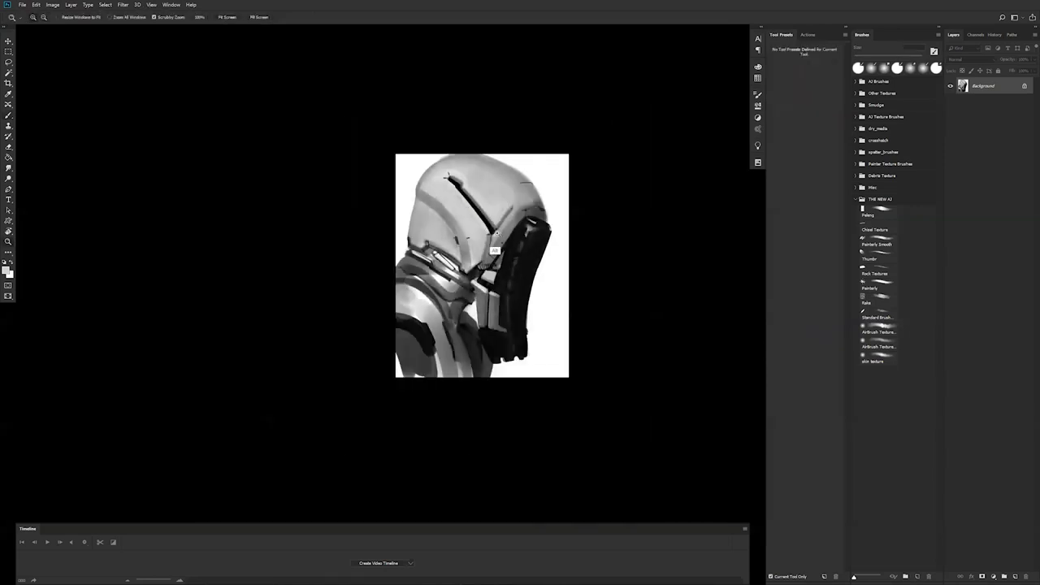
click(512, 243)
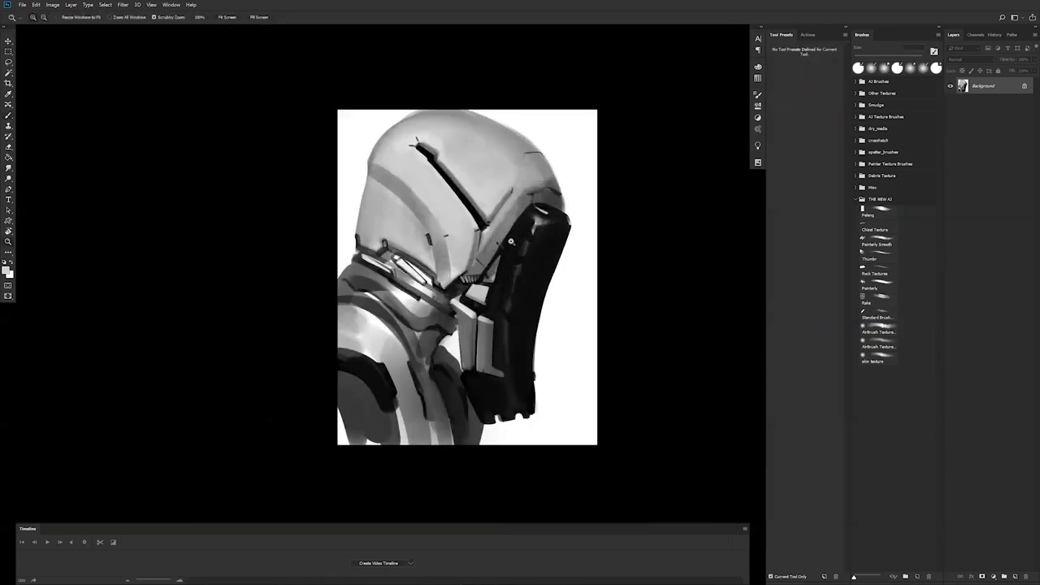
click(510, 241)
key(b)
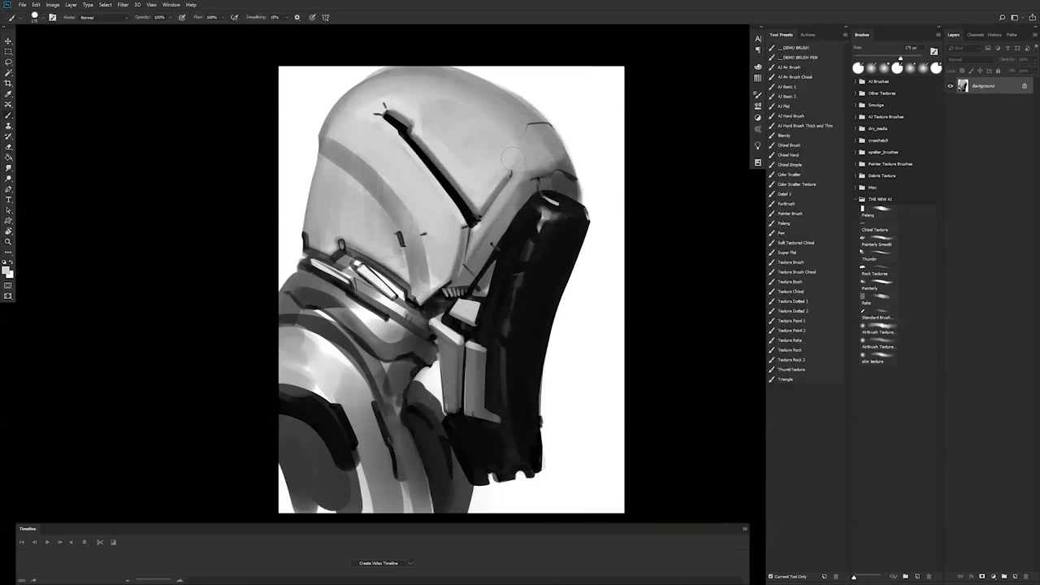
key(bracketleft)
key(bracketleft)
key(bracketleft)
drag(493, 209, 540, 154)
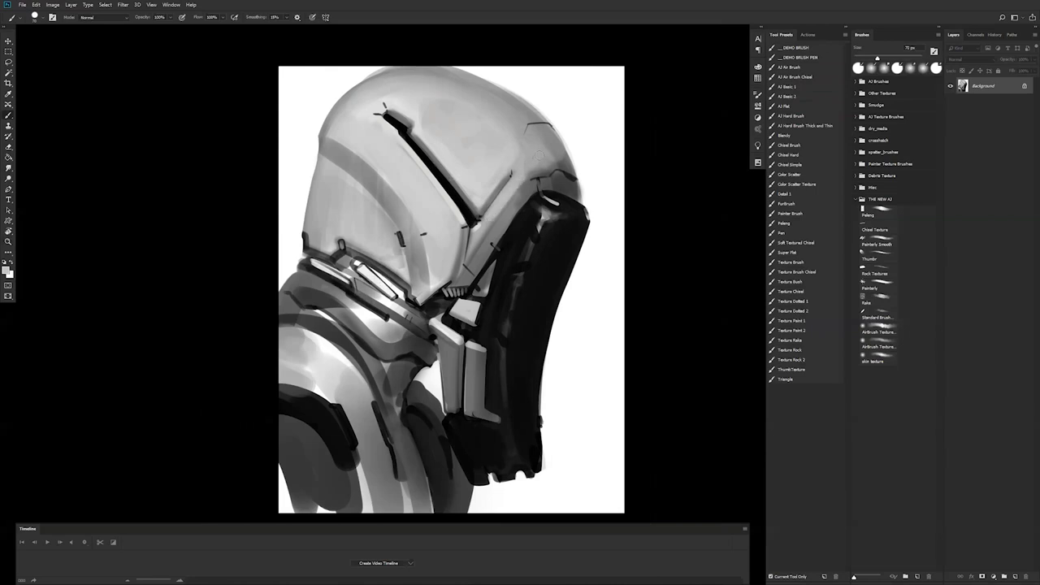
click(519, 192)
mouse_move(502, 216)
mouse_down()
mouse_move(522, 190)
mouse_move(536, 192)
mouse_move(519, 197)
mouse_move(504, 217)
mouse_move(530, 192)
mouse_move(509, 228)
mouse_up()
key(ctrl+alt+z)
key(ctrl+alt+z)
Step: Paint a short black slot along the helmet's grey band at 45 px, and add small detail marks with a finer brush
key(x)
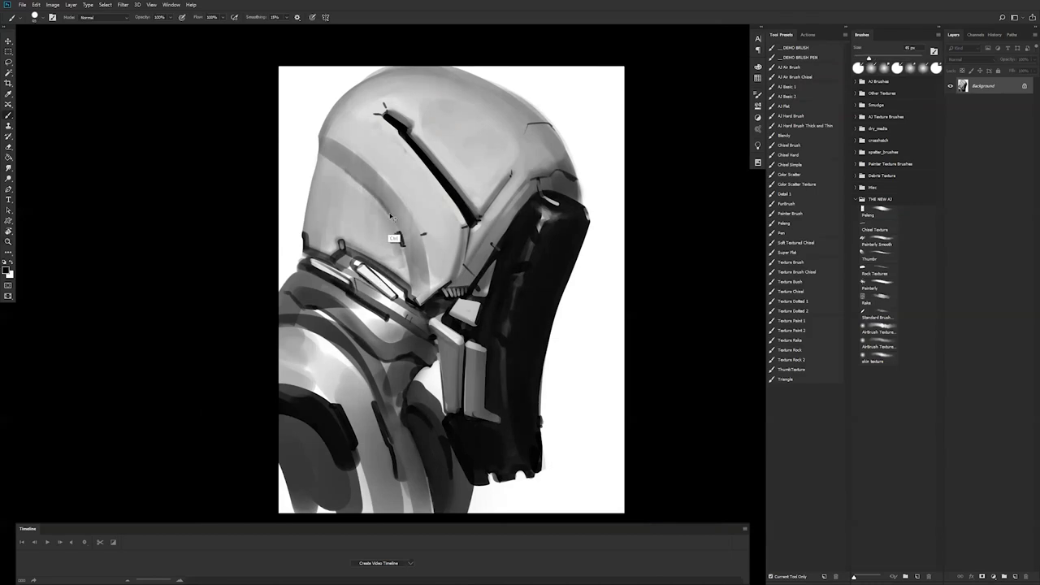
mouse_move(367, 191)
mouse_down()
mouse_move(397, 223)
mouse_move(386, 217)
mouse_up()
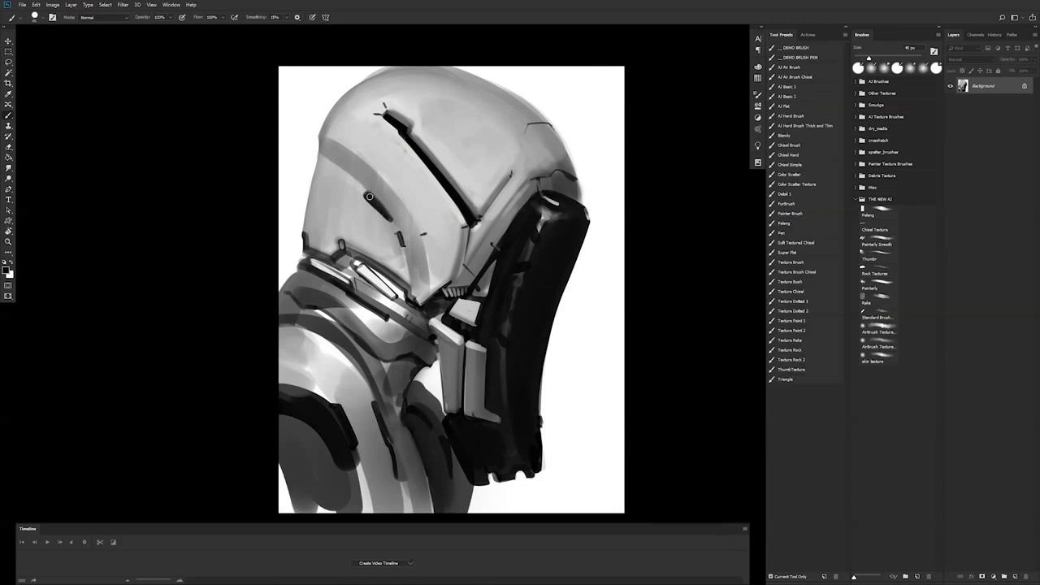
key(bracketleft)
key(bracketleft)
key(bracketleft)
key(ctrl)
drag(495, 103, 527, 96)
Step: Flip the canvas horizontally and draw a thin curved seam between the long slot and the short black slot
key(z)
alt+click(530, 181)
alt+click(530, 181)
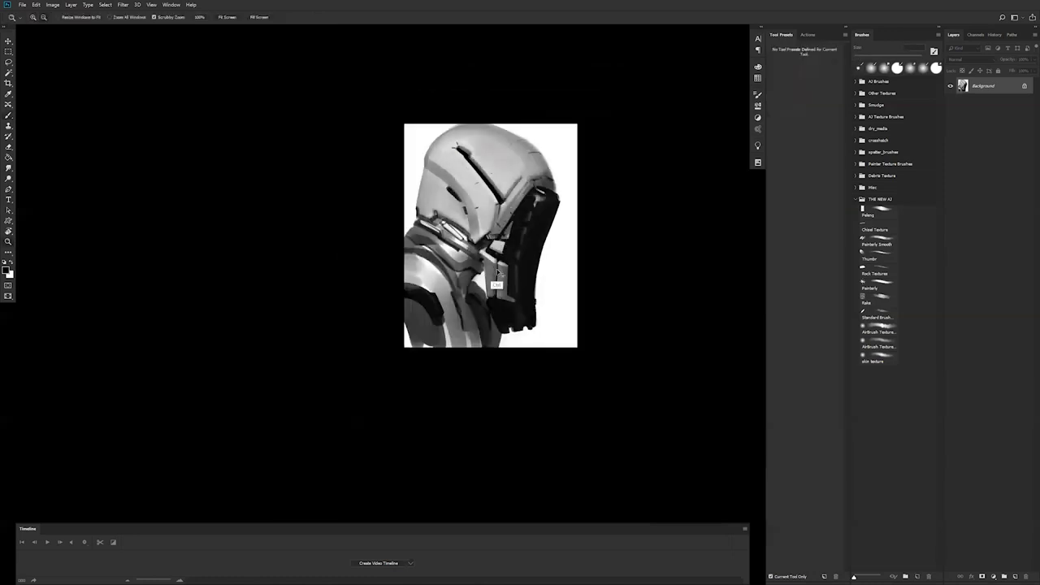
key(ctrl+f)
click(502, 247)
click(502, 247)
click(502, 247)
key(b)
drag(449, 204, 400, 355)
Step: Paint a light curved panel edge over the upper helmet from the long slot's upper end, using a 60 px brush and sampled tones
key(x)
key(bracketright)
key(bracketright)
key(bracketright)
key(bracketright)
key(bracketright)
key(bracketright)
key(bracketright)
key(bracketright)
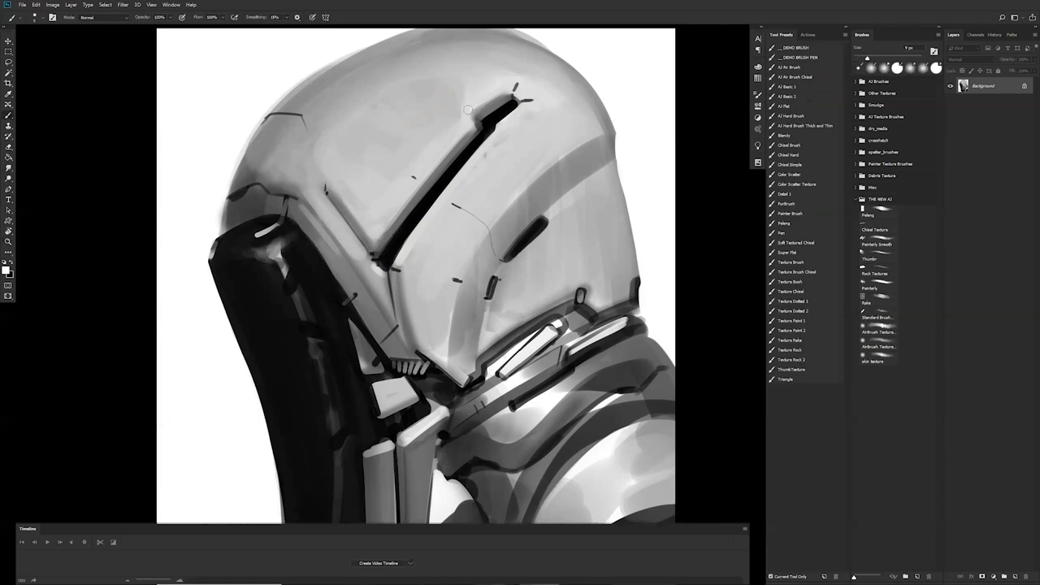
drag(473, 104, 439, 64)
alt+click(439, 89)
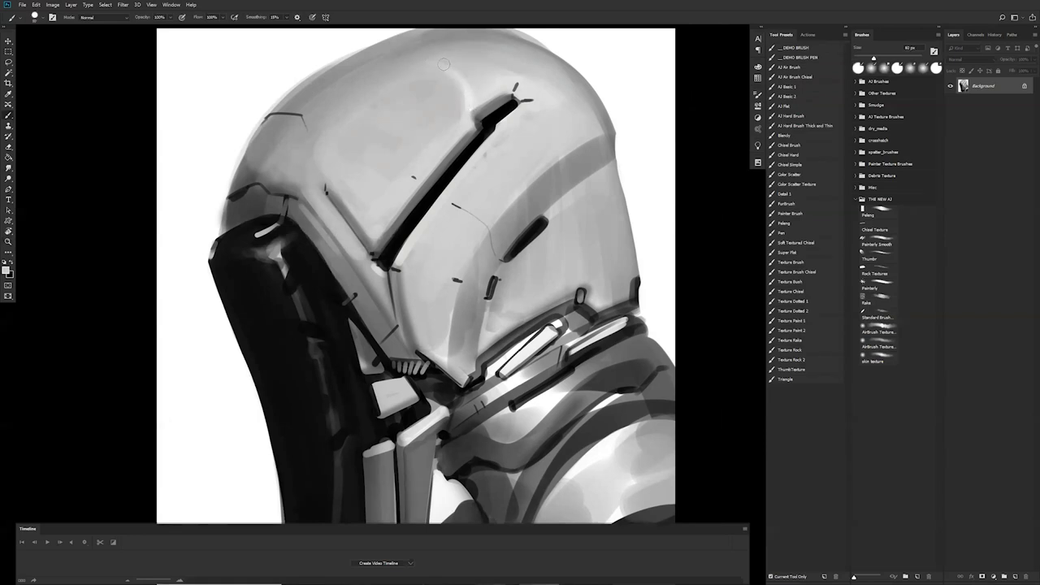
mouse_move(462, 69)
mouse_down()
mouse_move(422, 57)
mouse_move(493, 52)
mouse_move(341, 92)
mouse_move(391, 61)
mouse_up()
alt+click(389, 79)
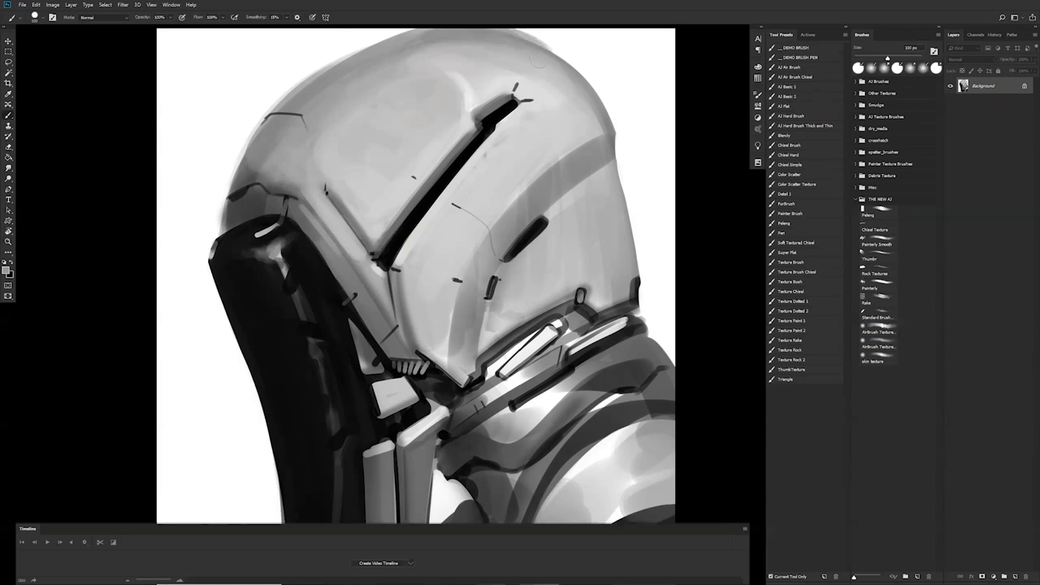
Step: Flip the canvas horizontally, frame the helmet and return to the Brush tool
key(z)
alt+click(561, 103)
key(ctrl+f)
key(b)
key(z)
click(436, 72)
key(b)
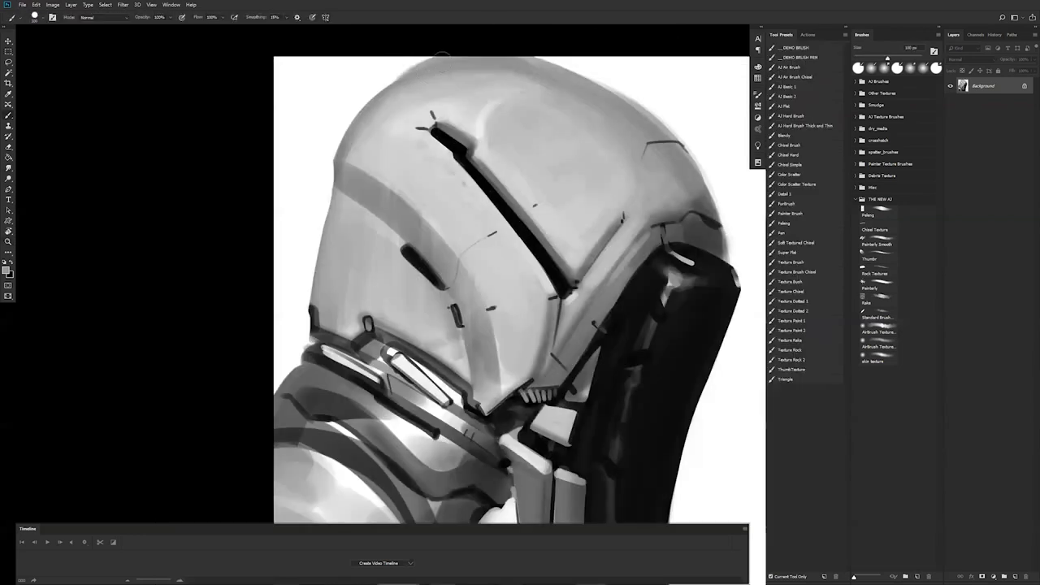
mouse_move(358, 131)
mouse_down()
mouse_move(371, 96)
mouse_move(435, 56)
mouse_up()
mouse_move(337, 150)
mouse_down()
mouse_move(351, 120)
mouse_move(428, 55)
mouse_up()
key(ctrl+alt+z)
key(ctrl+alt+z)
Step: Shade the rear edge of the helmet's crown with the 100 px brush, and enlarge the brush to 175 px
drag(355, 119, 448, 70)
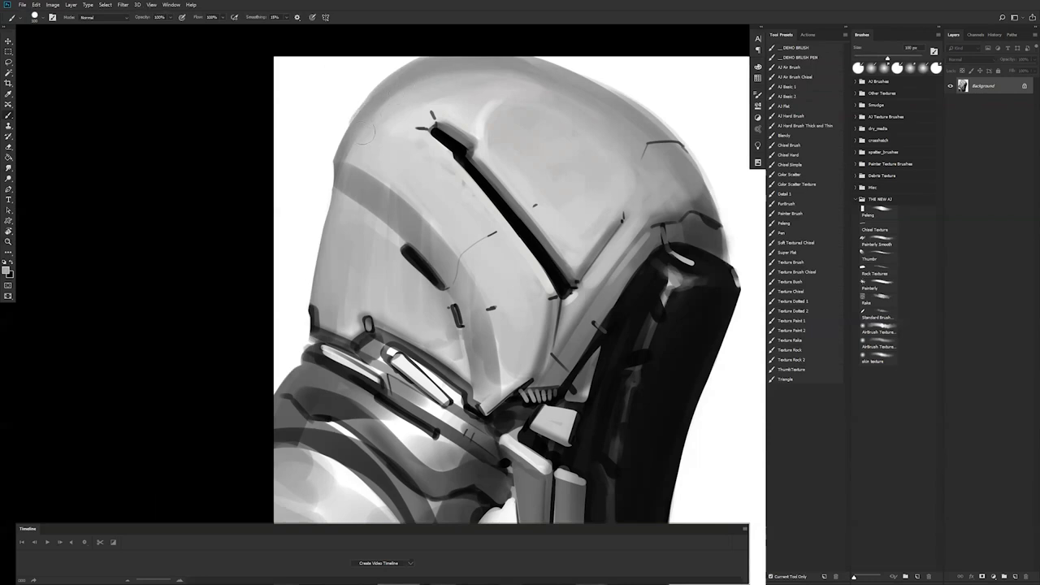
key(bracketright)
key(bracketright)
key(bracketright)
key(bracketright)
key(bracketright)
key(bracketright)
key(bracketright)
key(bracketleft)
key(bracketleft)
key(bracketleft)
key(bracketleft)
key(bracketleft)
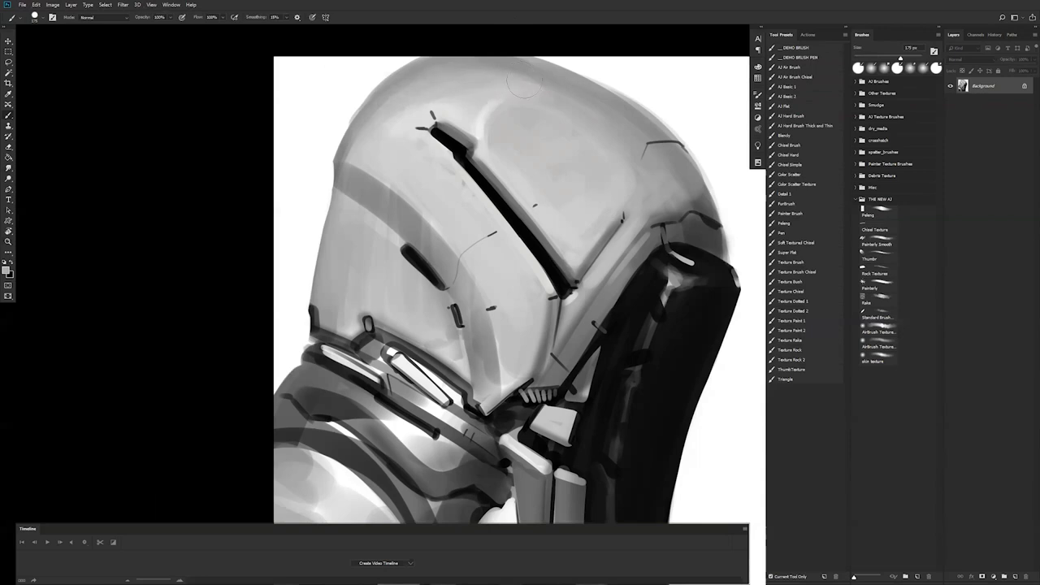
Step: Flip the canvas horizontally, frame the head and collar together and return to the Brush tool
key(z)
alt+click(589, 163)
alt+click(589, 174)
alt+click(588, 181)
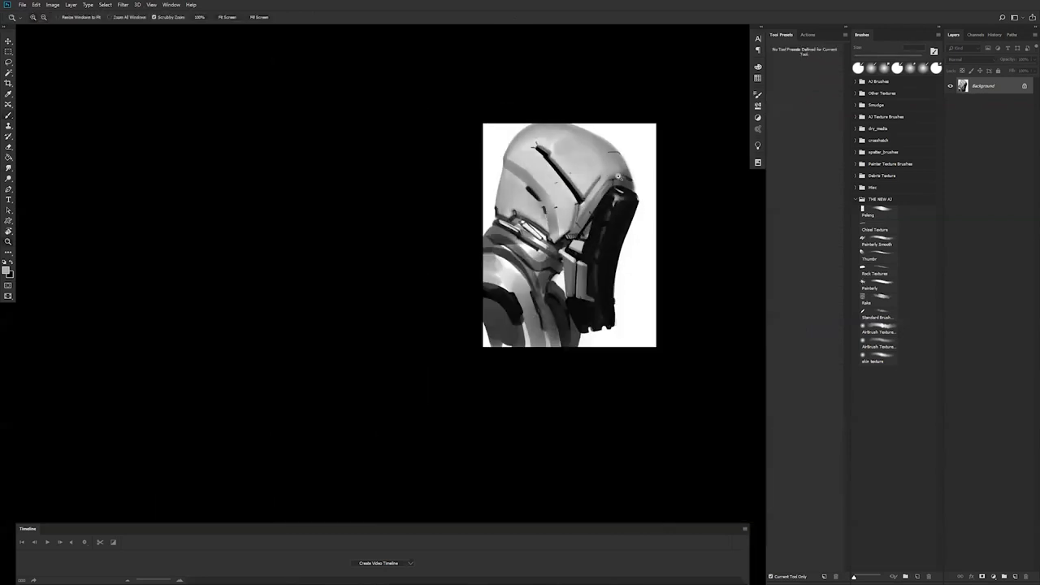
key(F2)
key(b)
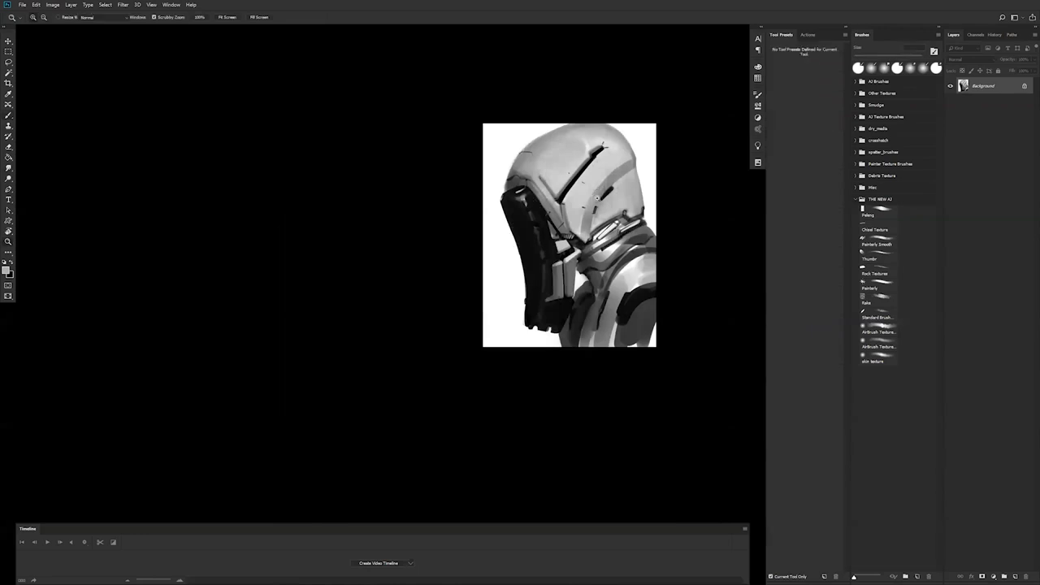
key(z)
click(603, 231)
click(601, 231)
key(b)
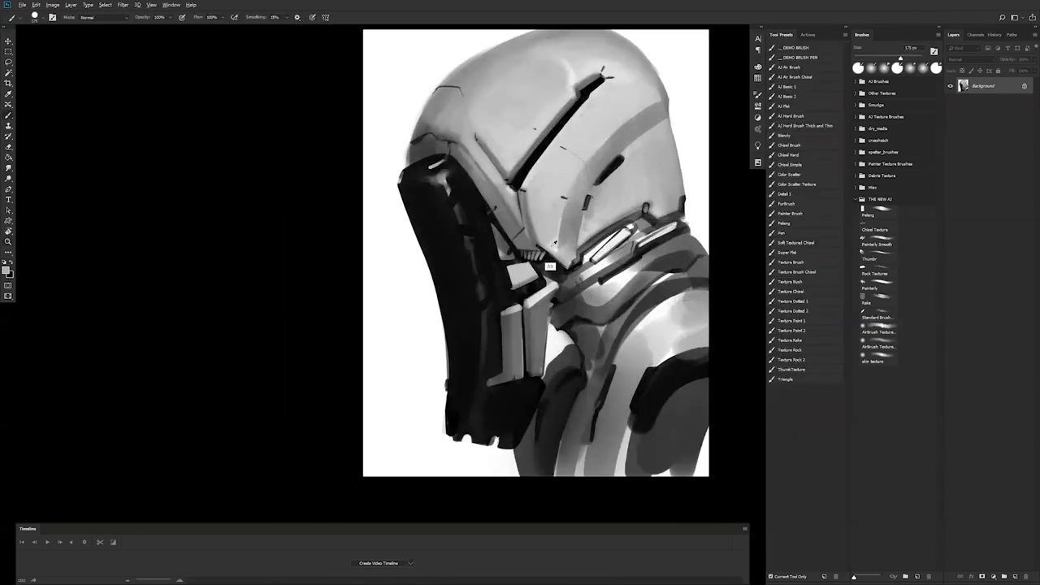
Step: Paint a dark recess with a light lower edge at the helmet's jaw corner, using a 45 px brush and a sampled tone
key(bracketleft)
key(bracketleft)
key(bracketleft)
key(bracketleft)
key(bracketleft)
key(bracketleft)
key(bracketleft)
key(bracketleft)
drag(548, 271, 560, 277)
alt+click(542, 265)
drag(573, 276, 553, 291)
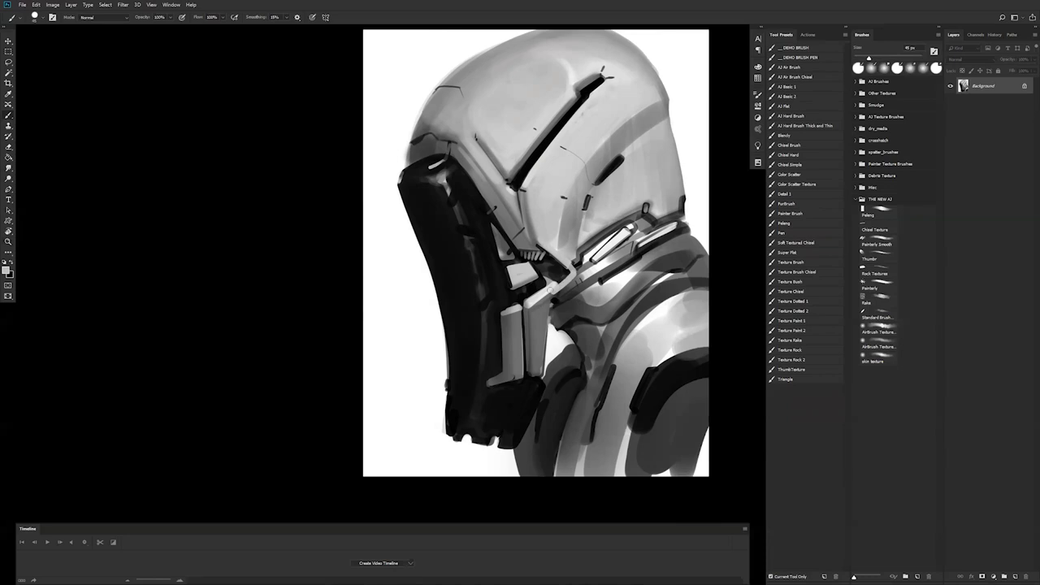
Step: Sharpen the jaw corner's dark edge with a smaller brush, flip the canvas horizontally and touch up the vent's end
key(x)
key(bracketleft)
drag(554, 295, 578, 275)
key(ctrl+z)
mouse_move(559, 291)
mouse_down()
mouse_move(578, 272)
mouse_move(563, 274)
mouse_move(571, 269)
mouse_move(547, 250)
mouse_up()
key(ctrl+shift+h)
alt+click(520, 254)
drag(524, 250, 529, 253)
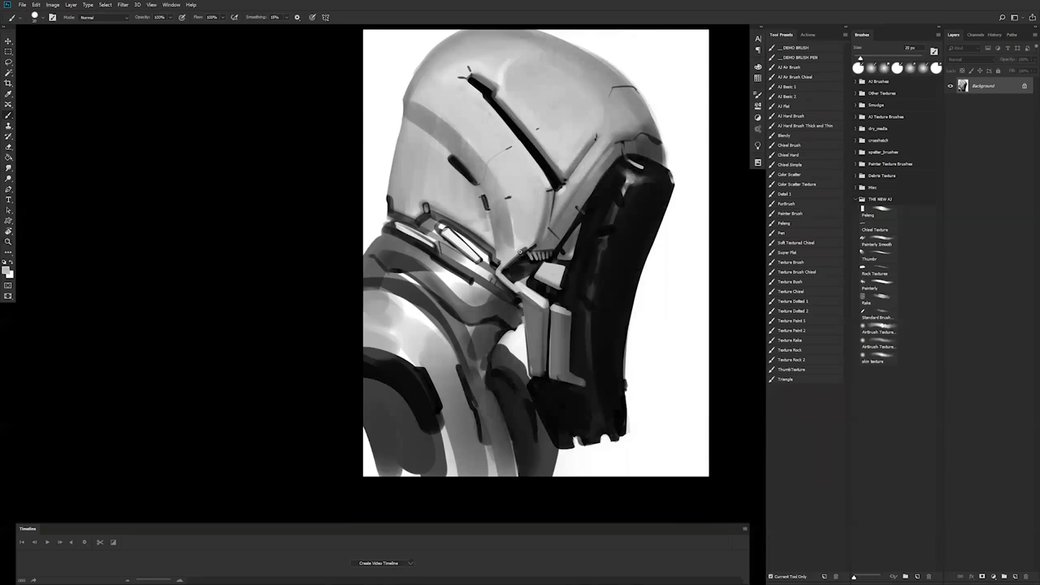
Step: Refine the small dark joint beside the jaw vent with sampled tones and a 20 px brush
alt+click(541, 241)
key(bracketleft)
key(bracketright)
key(bracketright)
alt+click(527, 262)
drag(524, 244, 530, 252)
alt+click(514, 263)
alt+click(529, 242)
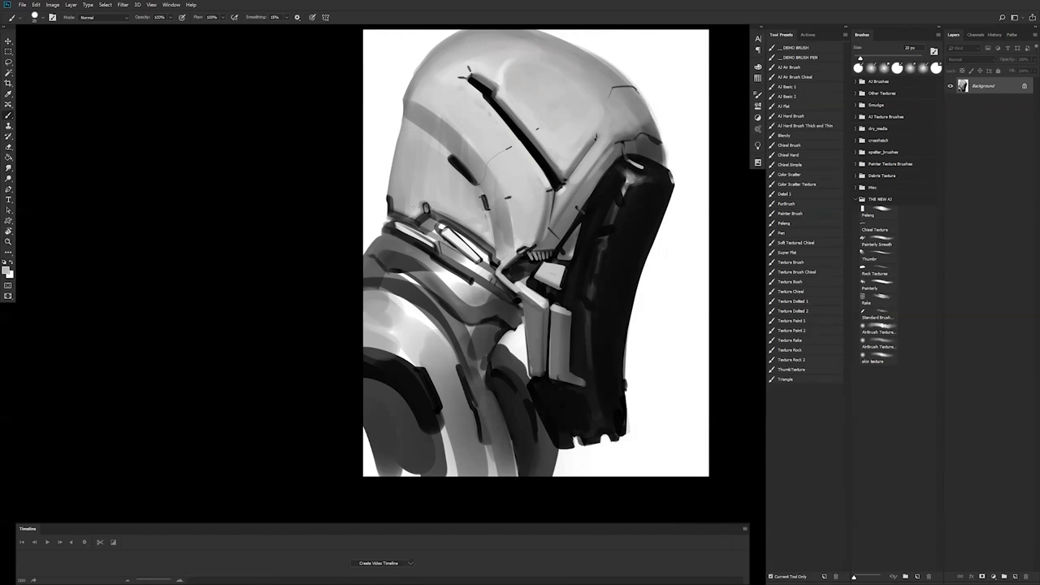
Step: Flip the canvas horizontally and paint a dark accent at the helmet's rear lower corner
key(bracketright)
key(bracketright)
key(bracketright)
key(bracketright)
key(bracketright)
key(ctrl+shift+h)
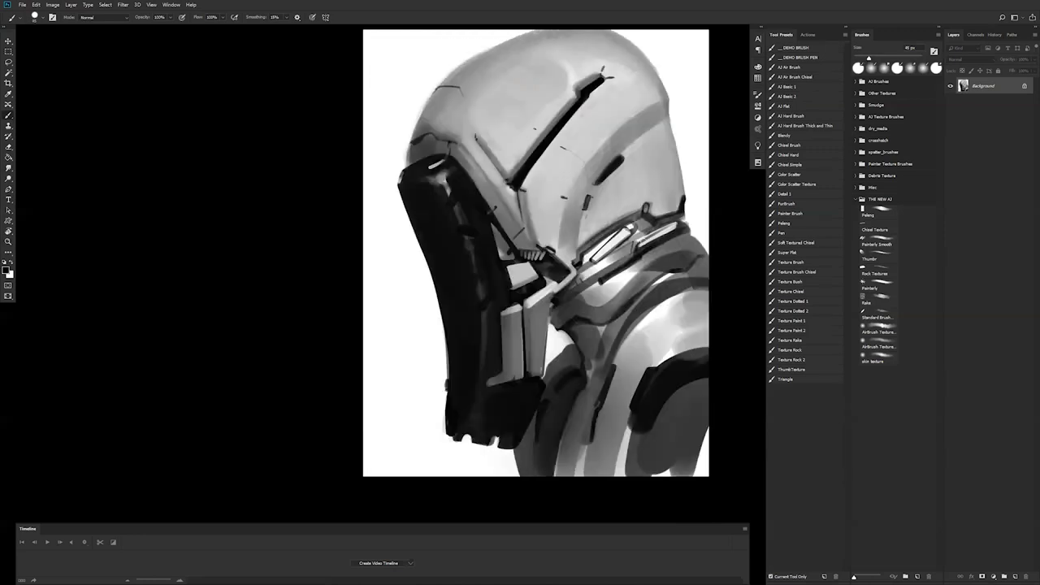
key(bracketleft)
key(bracketleft)
mouse_move(682, 218)
mouse_down()
mouse_move(664, 222)
mouse_move(687, 228)
mouse_up()
Step: Shade both vertical jaw panels with a sampled gray and the 70 px brush
mouse_move(550, 316)
mouse_down()
mouse_move(552, 327)
mouse_move(551, 305)
mouse_move(544, 361)
mouse_up()
alt+click(549, 312)
key(])
key(ctrl+z)
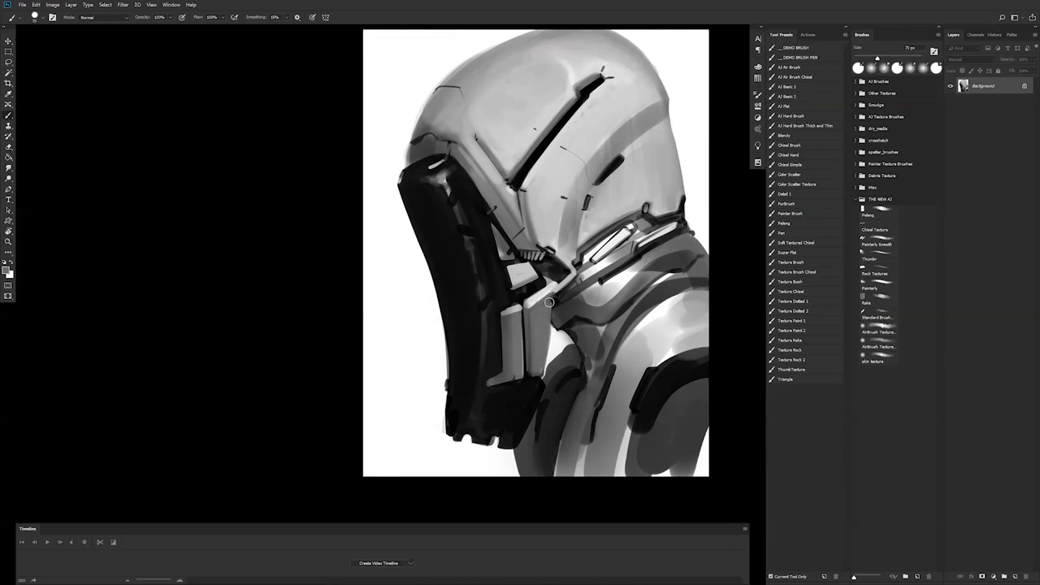
drag(553, 299, 538, 372)
drag(551, 309, 543, 349)
drag(535, 313, 532, 373)
drag(511, 315, 511, 373)
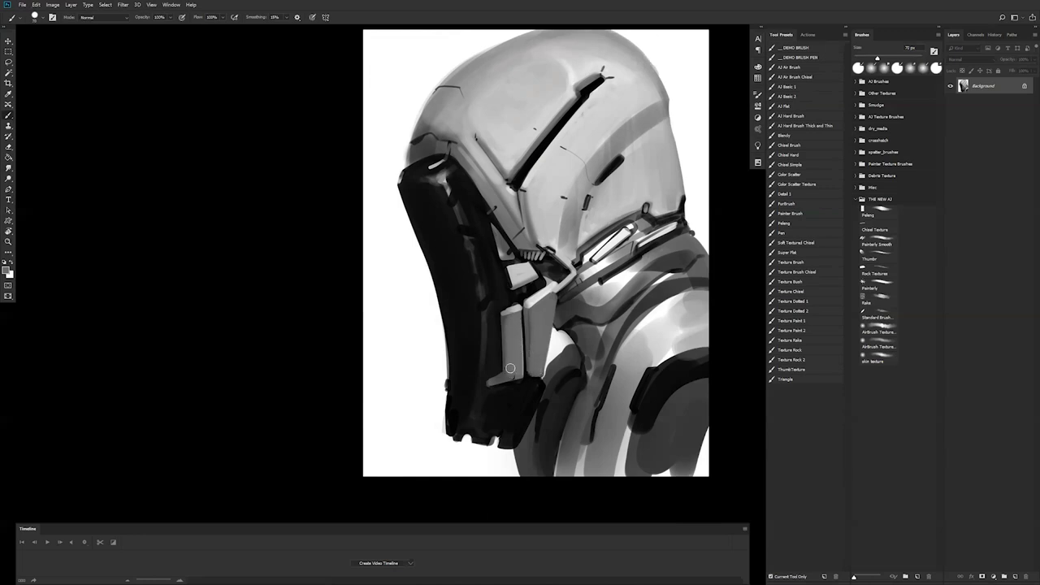
Step: Darken the gap above the jaw panels with a small brush and flip the canvas horizontally
alt+click(527, 325)
key(x)
key(bracketleft)
key(bracketleft)
drag(512, 289, 538, 280)
key(bracketleft)
key(ctrl+shift+h)
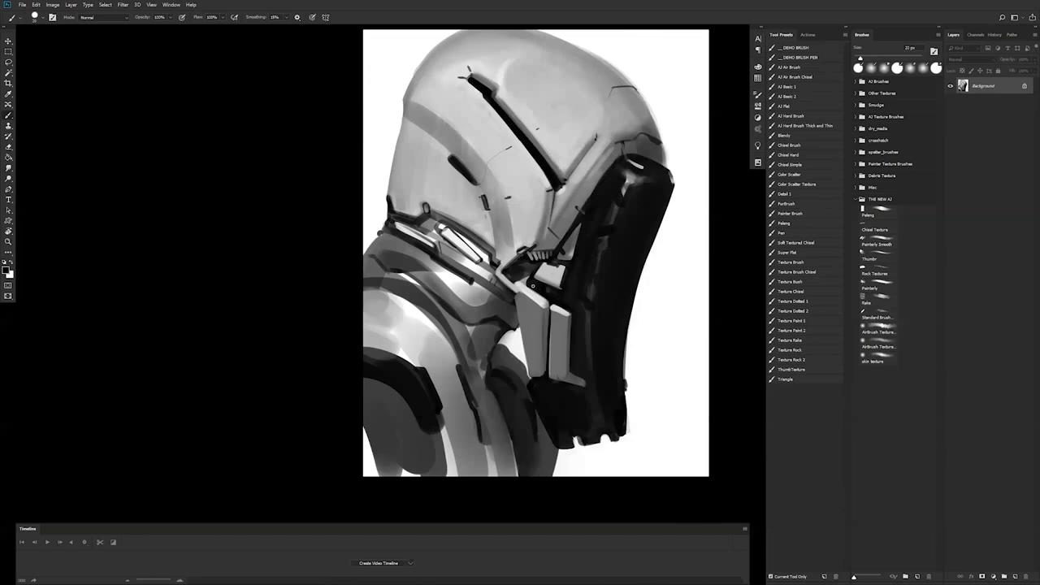
Step: Flip the canvas horizontally and paint a dark seam with a short notch along the collar
key(bracketleft)
key(bracketleft)
key(bracketright)
key(ctrl+shift+h)
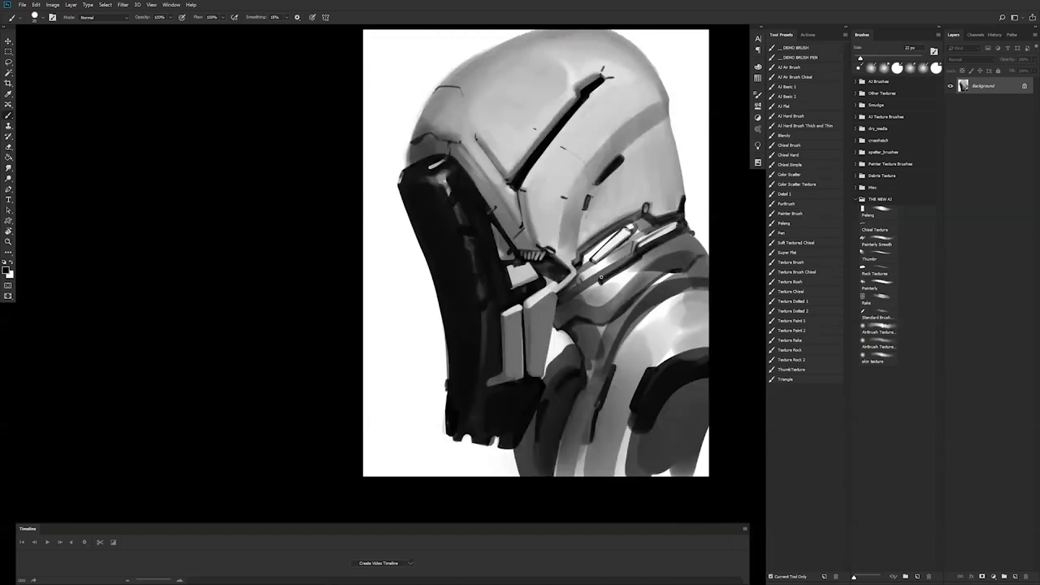
drag(601, 279, 638, 254)
drag(593, 297, 599, 283)
Step: Flip the canvas horizontally, frame the head and collar and return to the Brush tool
key(z)
alt+click(661, 292)
alt+click(661, 292)
alt+click(661, 292)
key(ctrl+shift+h)
key(b)
click(635, 310)
click(634, 309)
key(b)
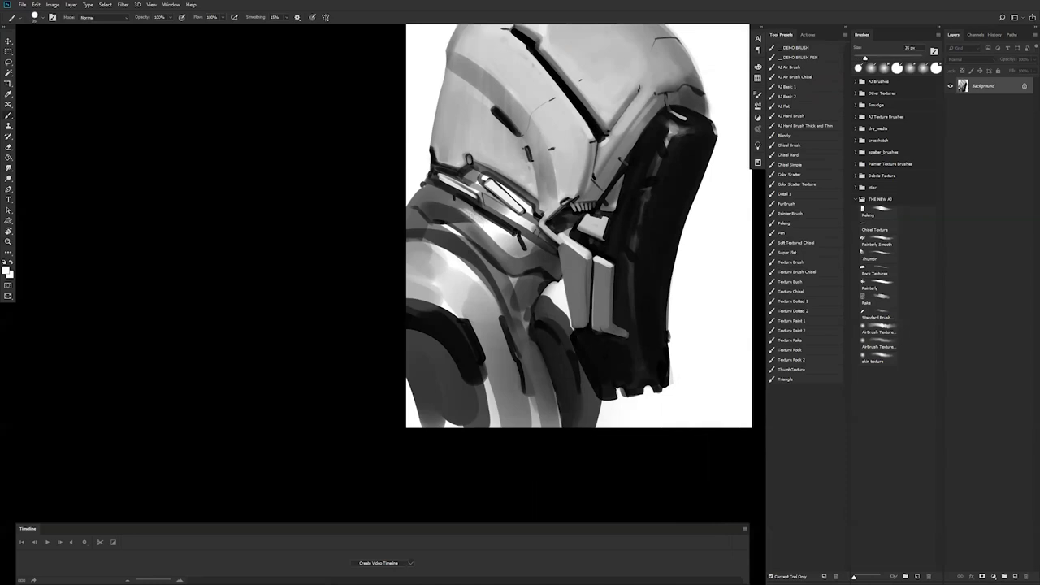
Step: Tone down the shoulder's bright bands with a gray stroke, using a 125 px brush
key(bracketright)
alt+click(454, 212)
key(bracketright)
key(bracketright)
key(bracketright)
key(bracketright)
key(bracketright)
key(bracketright)
key(bracketright)
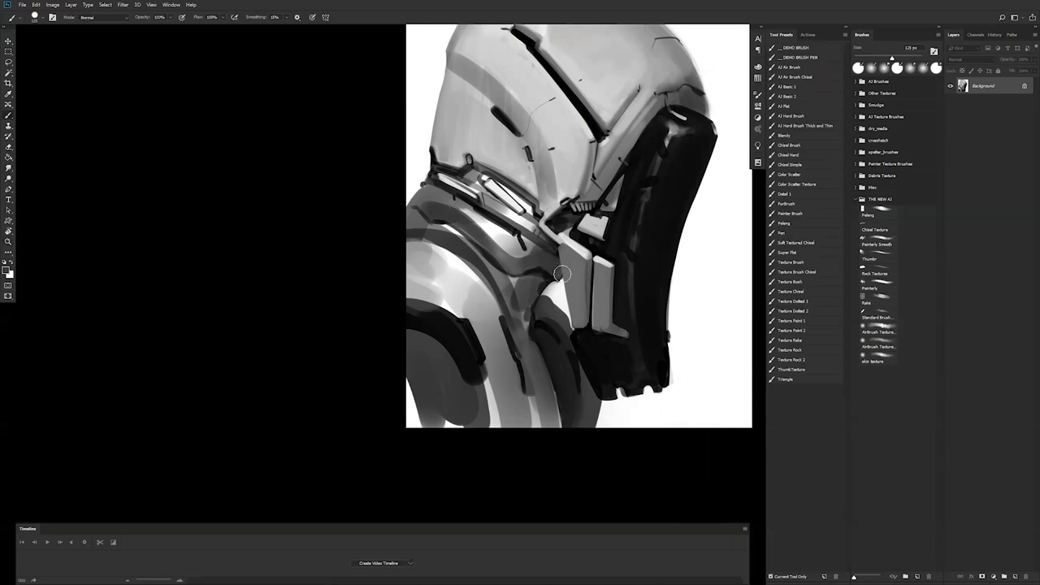
key(z)
alt+click(537, 326)
alt+click(538, 326)
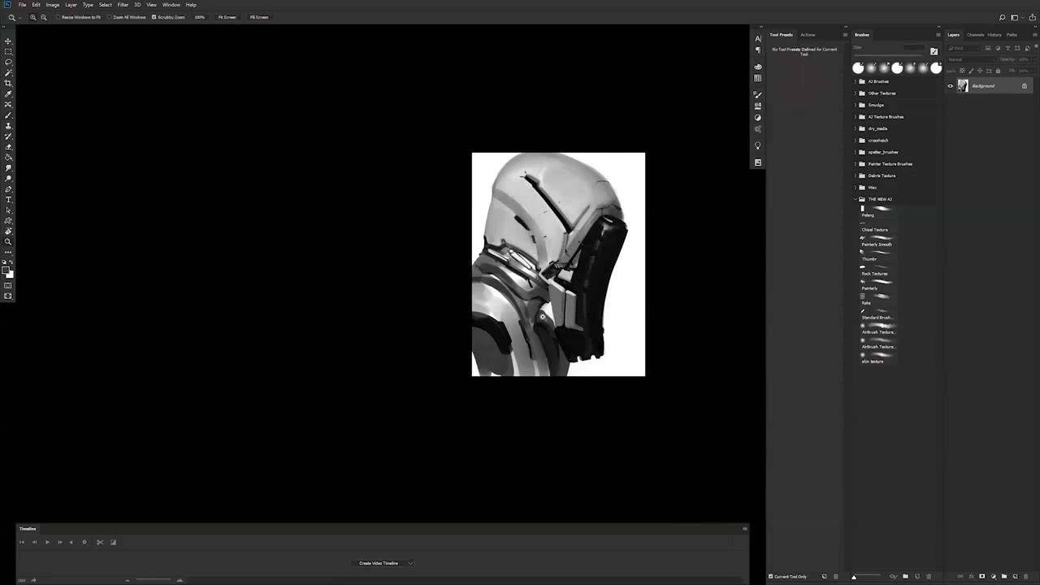
click(531, 310)
key(b)
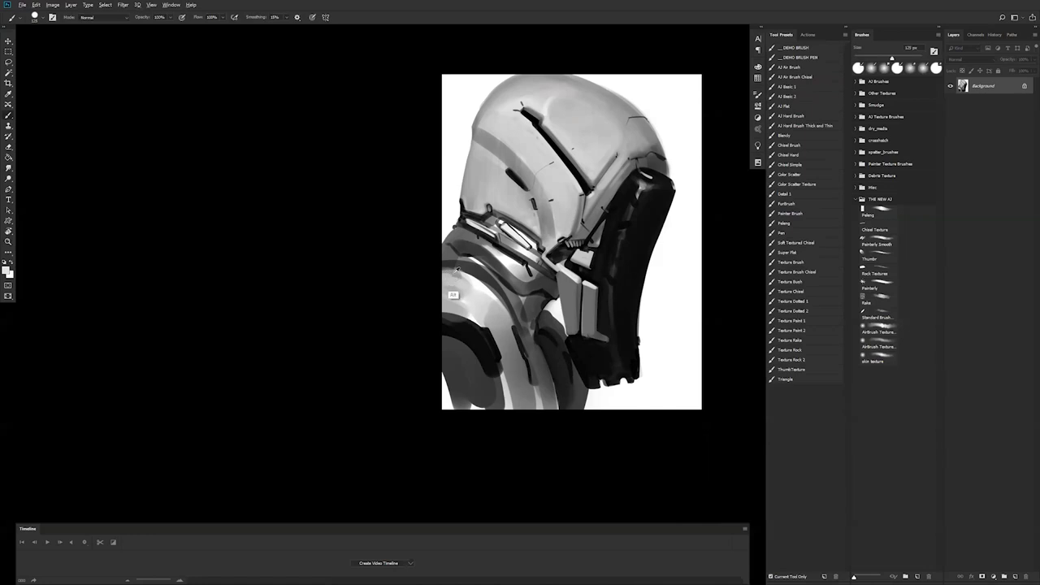
mouse_move(465, 276)
mouse_down()
mouse_move(487, 295)
mouse_move(460, 289)
mouse_move(483, 306)
mouse_move(479, 317)
mouse_move(444, 293)
mouse_move(434, 296)
mouse_move(436, 317)
mouse_move(479, 343)
mouse_move(469, 335)
mouse_move(484, 329)
mouse_move(517, 436)
mouse_up()
Step: Paint dark shading inside the round shoulder opening with a larger brush and a sampled dark tone
key(bracketright)
key(bracketright)
alt+click(454, 324)
mouse_move(465, 350)
mouse_down()
mouse_move(432, 366)
mouse_move(453, 362)
mouse_move(487, 412)
mouse_up()
Step: Flip the canvas horizontally and trim the helmet's front outline above the face plate with white, using a 40 px brush
key(bracketleft)
key(bracketleft)
key(bracketleft)
key(bracketleft)
key(bracketleft)
key(bracketleft)
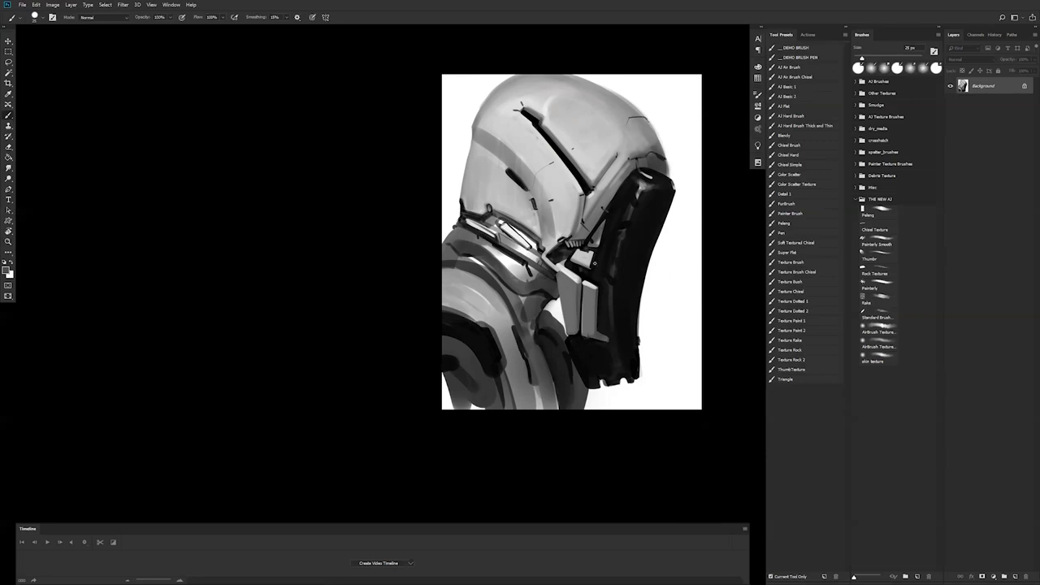
key(bracketleft)
key(F2)
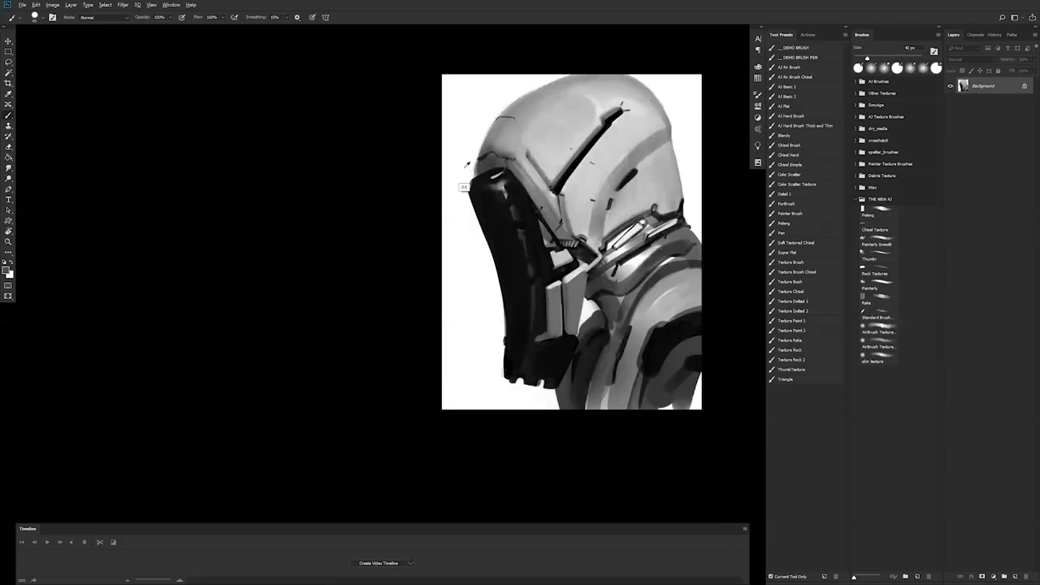
drag(478, 149, 474, 184)
key(ctrl+z)
drag(492, 120, 476, 166)
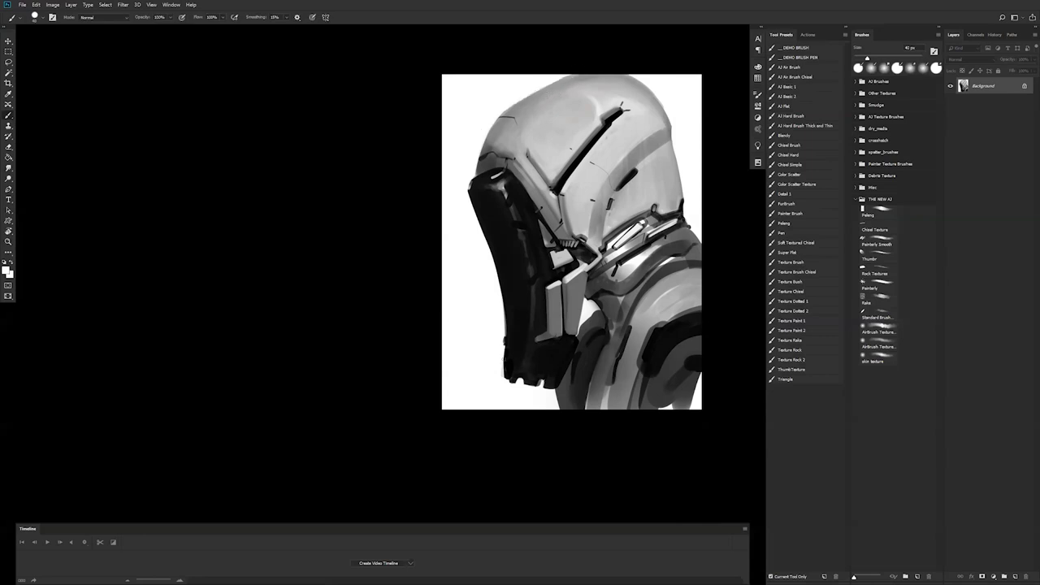
Step: Paint two dark struts from the face plate's lower end to the bottom of the canvas, and flip the canvas horizontally
alt+click(512, 359)
drag(505, 361, 494, 394)
mouse_move(506, 352)
mouse_down()
mouse_move(491, 413)
mouse_move(514, 369)
mouse_move(498, 411)
mouse_up()
key(bracketright)
drag(498, 411, 508, 373)
drag(532, 317, 497, 426)
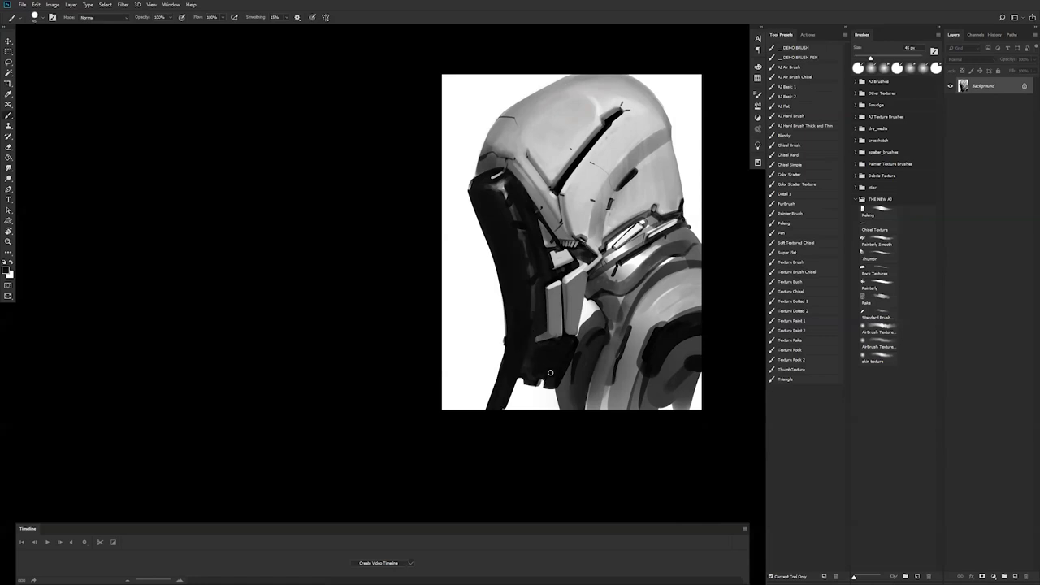
drag(547, 380, 538, 423)
mouse_move(568, 359)
mouse_down()
mouse_move(544, 421)
mouse_move(561, 353)
mouse_move(547, 413)
mouse_up()
key(ctrl+shift+h)
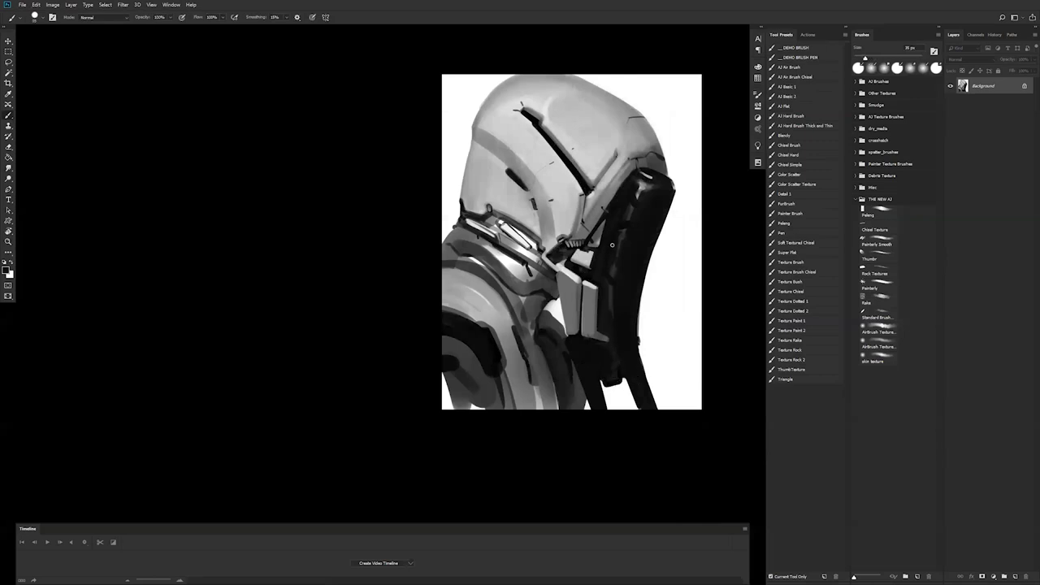
Step: Smooth the dark tone down the length of the face plate with a 130 px brush
key(bracketright)
key(bracketright)
key(bracketright)
key(bracketright)
key(bracketright)
key(bracketright)
key(bracketright)
key(bracketright)
key(bracketright)
mouse_move(616, 248)
mouse_down()
mouse_move(616, 327)
mouse_move(639, 208)
mouse_move(618, 293)
mouse_move(624, 278)
mouse_move(616, 333)
mouse_move(625, 366)
mouse_up()
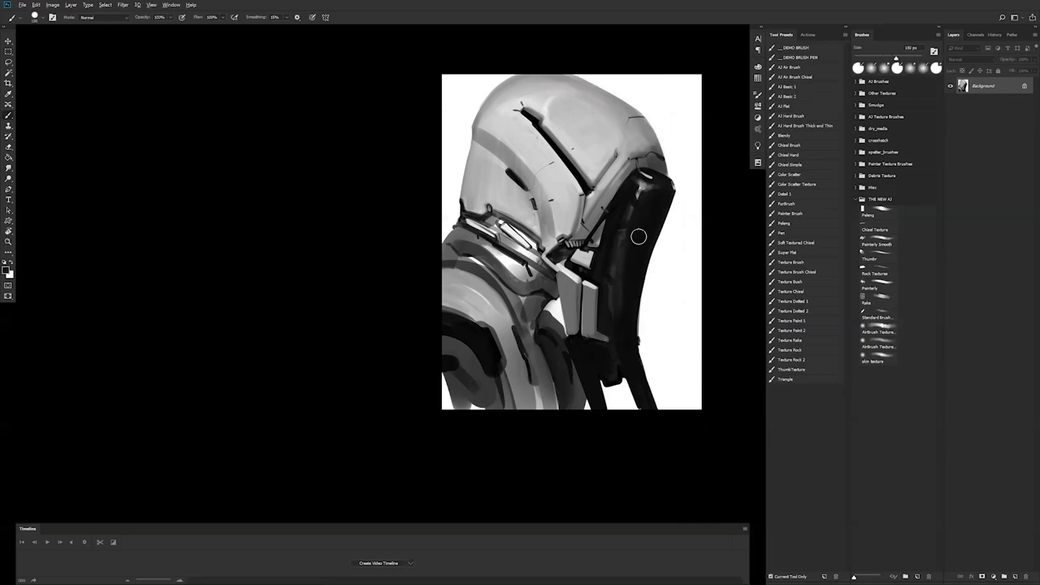
Step: Paint over the highlight at the face plate's upper end and blend the plate with sampled dark tones
alt+click(618, 299)
mouse_move(615, 281)
mouse_down()
mouse_move(626, 369)
mouse_move(611, 290)
mouse_move(620, 259)
mouse_up()
alt+click(630, 208)
mouse_move(638, 191)
mouse_down()
mouse_move(627, 208)
mouse_move(653, 186)
mouse_up()
alt+click(648, 180)
alt+click(625, 237)
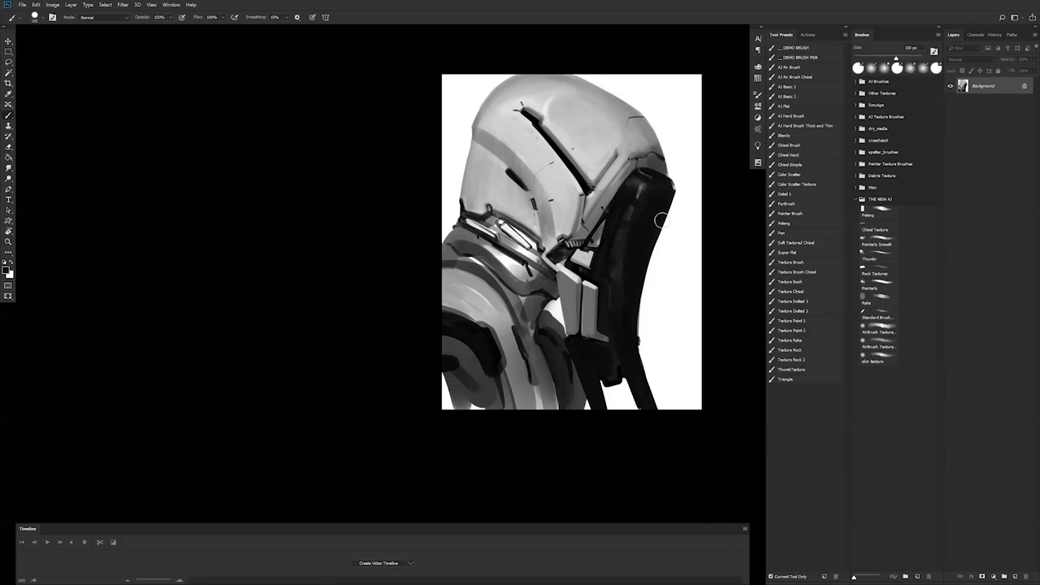
Step: Flip the canvas horizontally and paint a dark brim projecting forward from the top of the face plate
ctrl+alt+click(628, 278)
ctrl+click(622, 254)
key(ctrl+f)
key(bracketleft)
key(bracketleft)
key(bracketleft)
mouse_move(485, 191)
mouse_down()
mouse_move(452, 215)
mouse_move(500, 211)
mouse_move(491, 196)
mouse_move(502, 192)
mouse_move(452, 208)
mouse_move(501, 184)
mouse_move(461, 213)
mouse_move(503, 199)
mouse_move(508, 207)
mouse_move(458, 209)
mouse_move(497, 220)
mouse_up()
key(bracketleft)
key(bracketleft)
alt+click(504, 188)
alt+click(478, 207)
alt+click(478, 207)
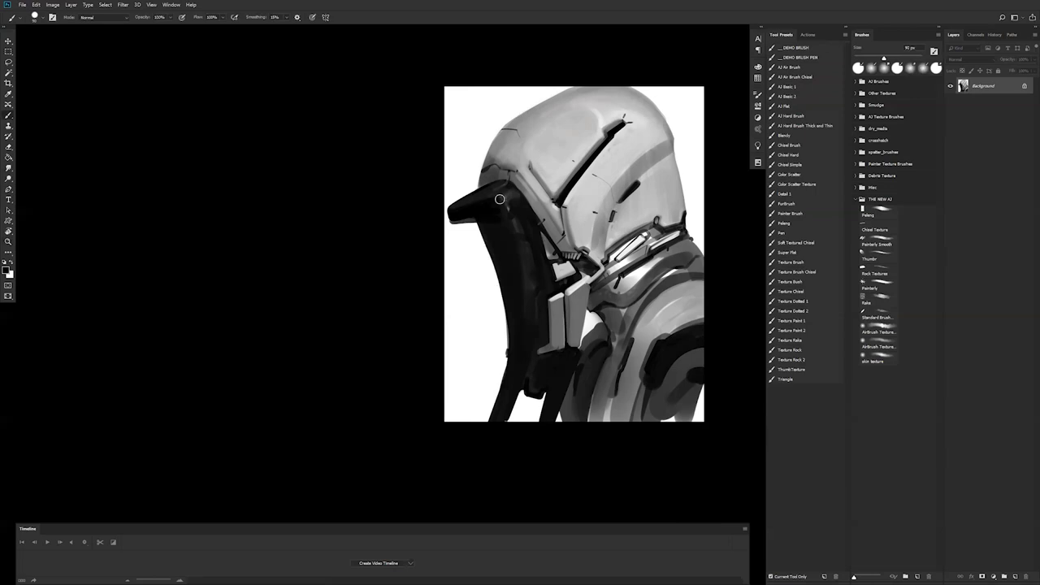
Step: Flip the canvas, clean up the brim's underside with white and a 70 px brush, and flip it back
key(F2)
key([)
key([)
drag(677, 222, 696, 220)
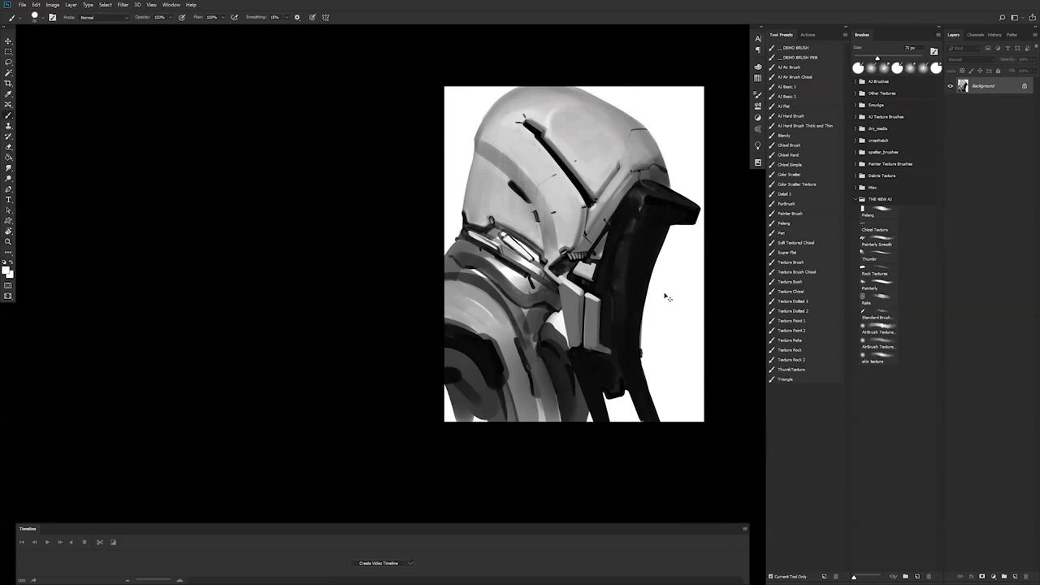
key(ctrl+f)
alt+click(507, 193)
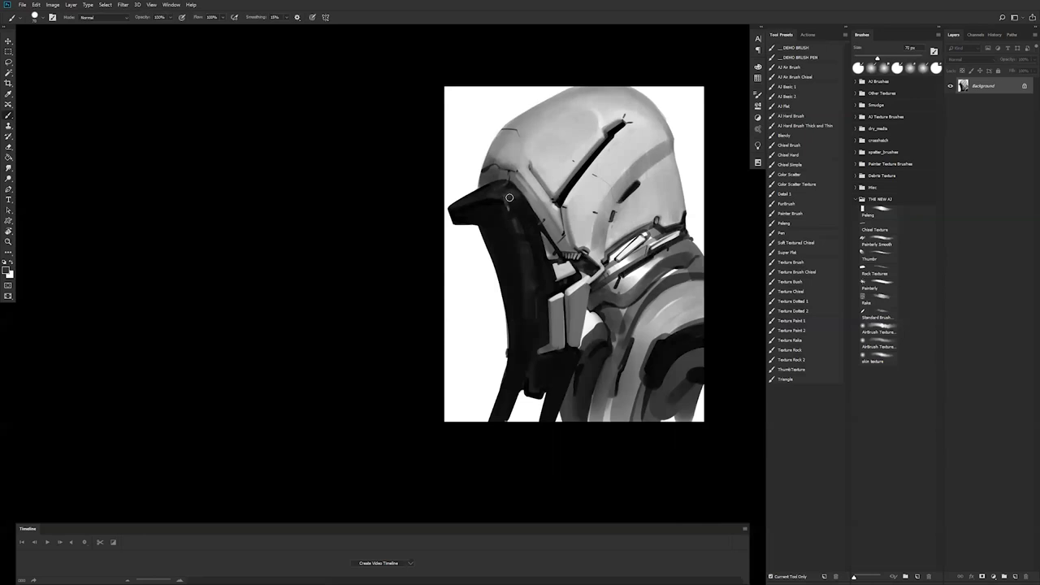
Step: Flip the canvas horizontally and shade the rear side of the face plate with a dark tone and a 90 px brush
key(h)
key(bracketleft)
key(bracketright)
key(bracketright)
key(bracketright)
drag(633, 197, 604, 281)
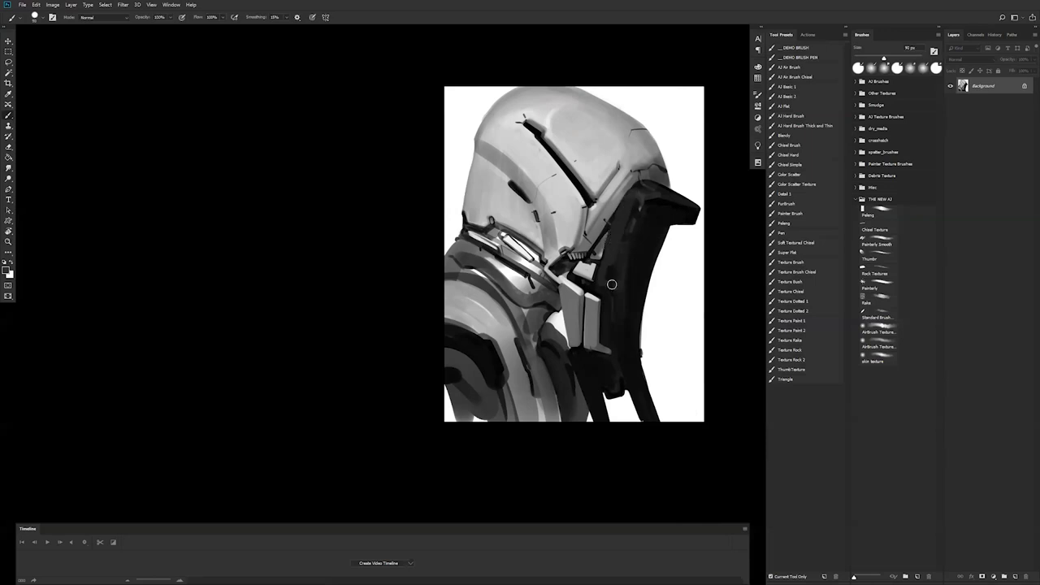
drag(631, 233, 613, 302)
Step: Flip the canvas, paint a dark stroke down the chest behind the struts with a 100 px brush, and flip it back
key(z)
alt+click(618, 324)
alt+click(620, 323)
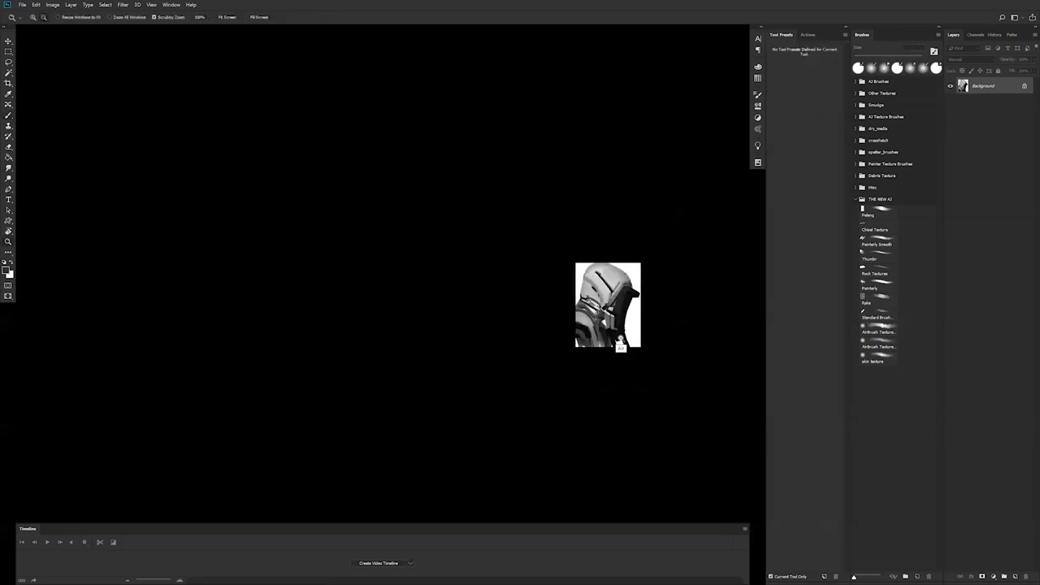
key(ctrl+f)
scroll(624, 322, up, 4)
key(b)
key(])
drag(587, 362, 570, 418)
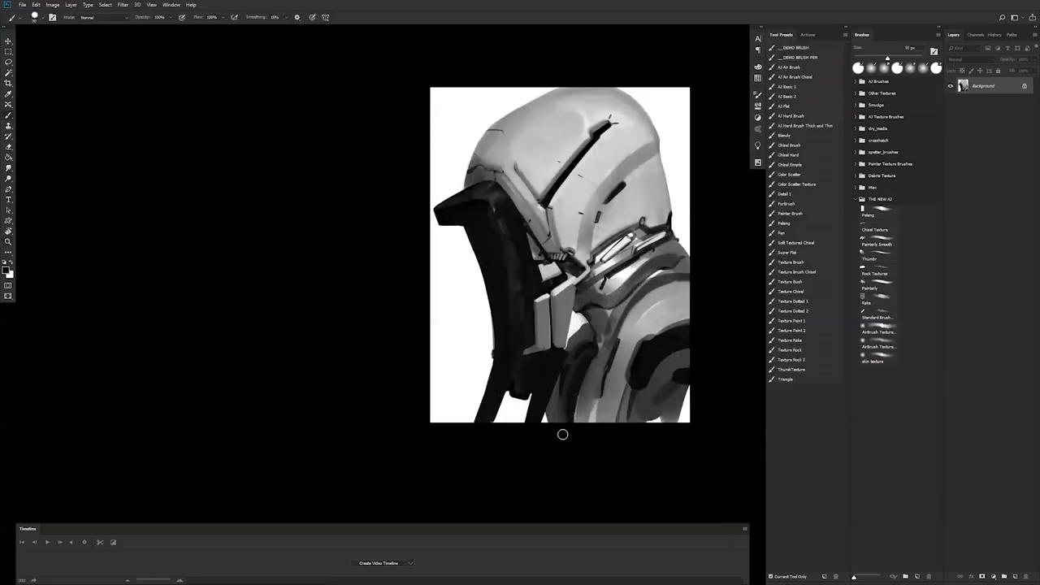
key(ctrl+f)
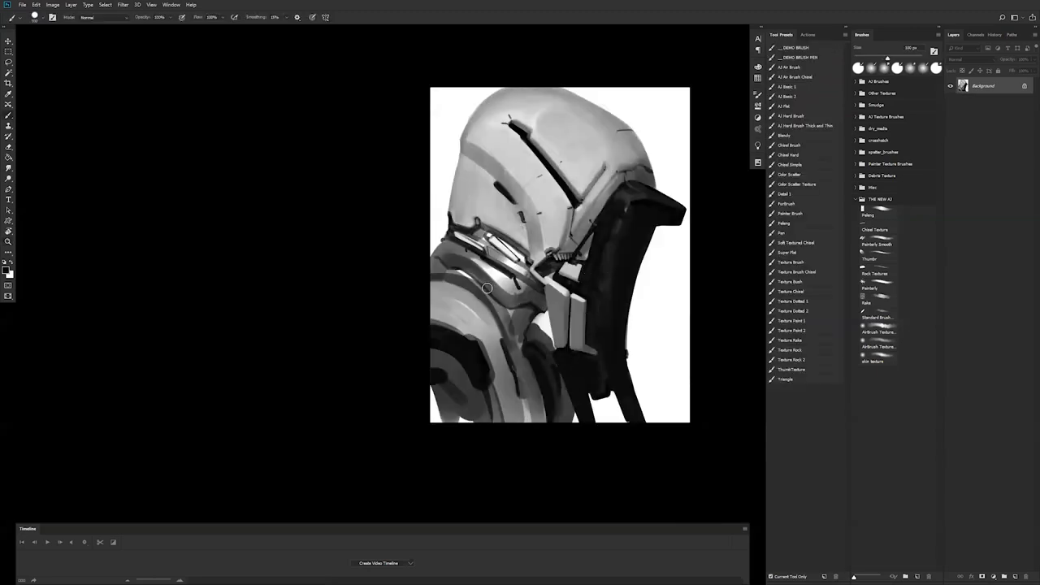
Step: Choose the Peleng brush, enlarge it, paint sampled light grey over the helmet's upper front, and switch to a dark grey full-screen background
click(880, 216)
alt+click(525, 141)
key(])
key(])
key(])
key(])
key(])
key(])
key(])
key(])
key(])
alt+click(579, 145)
mouse_move(579, 144)
mouse_down()
mouse_move(563, 108)
mouse_move(603, 135)
mouse_up()
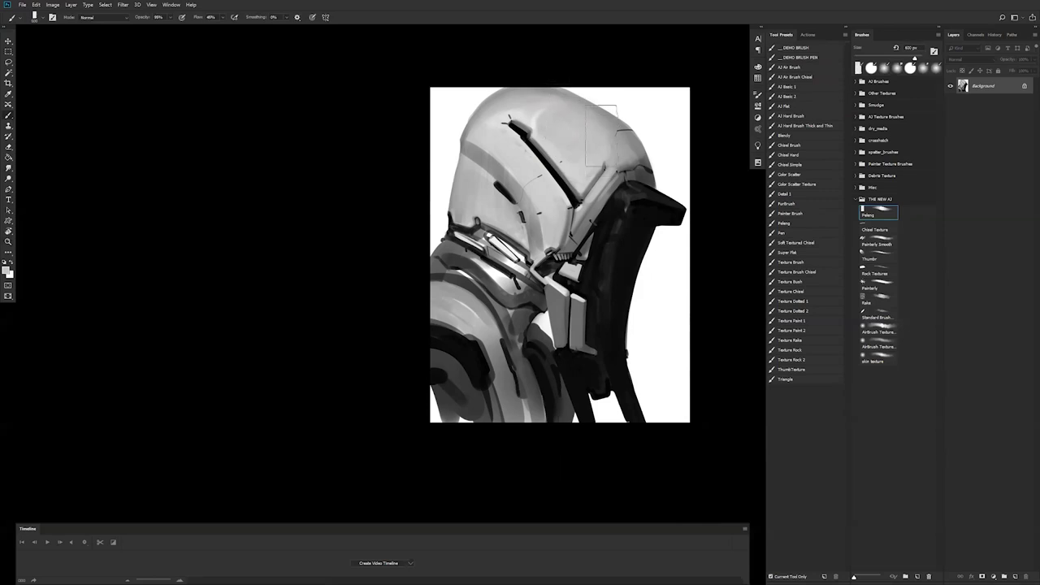
key(f)
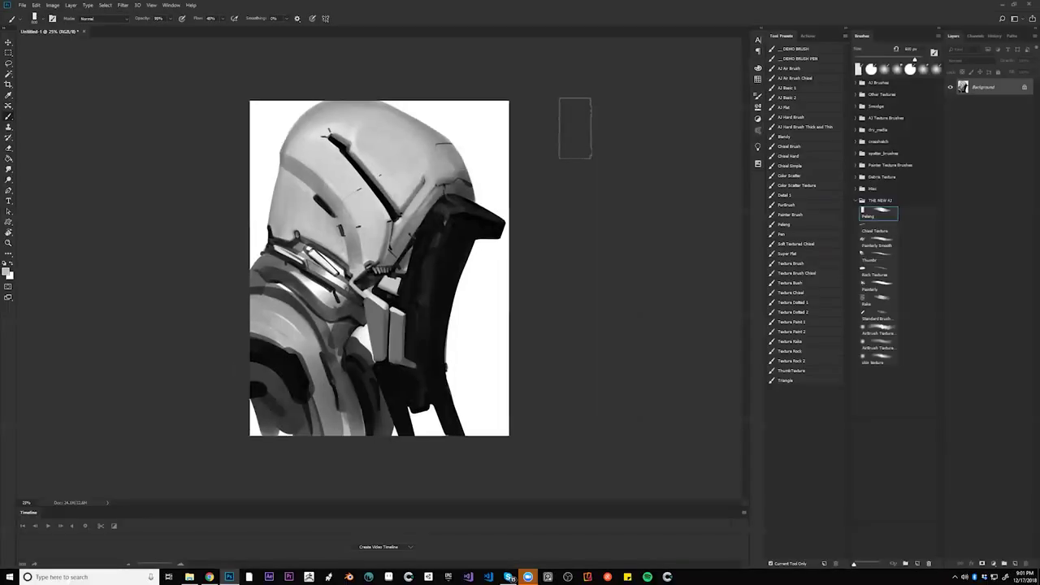
key(f)
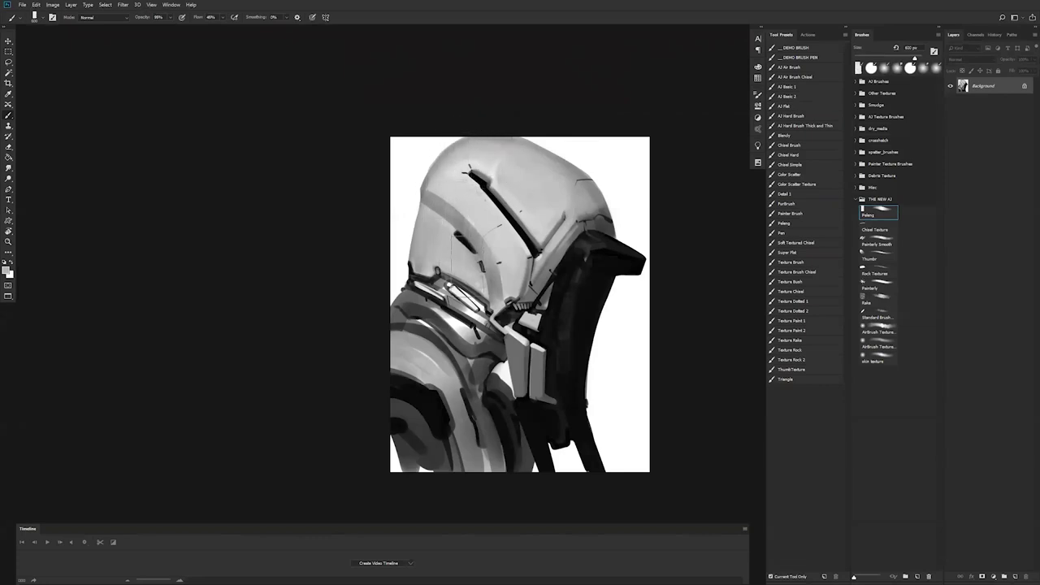
Step: Blend the shoulder and collar with broad strokes of sampled dark and mid grey tones
alt+click(397, 387)
drag(460, 404, 448, 390)
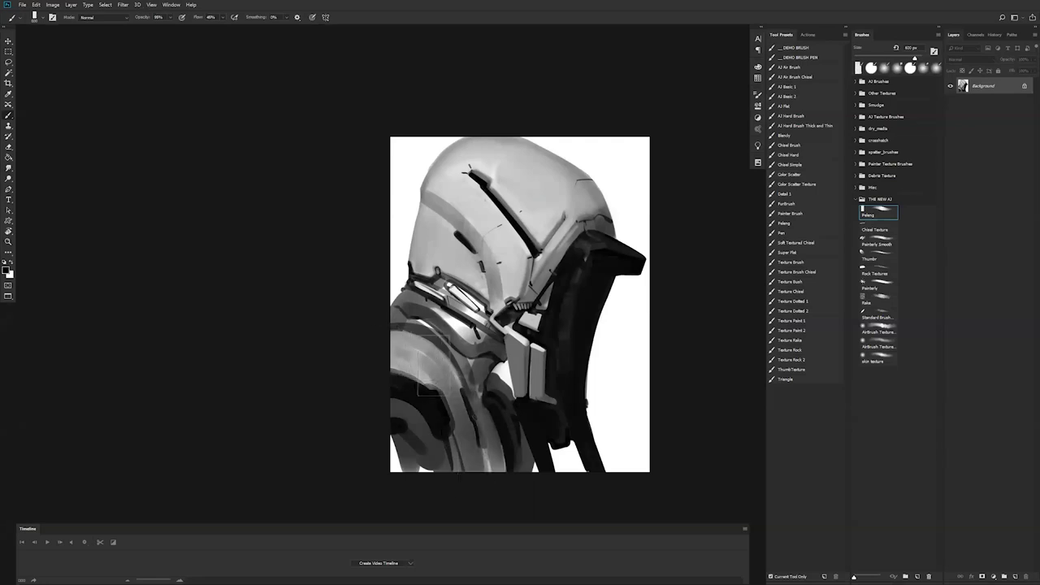
alt+click(420, 360)
drag(424, 362, 396, 352)
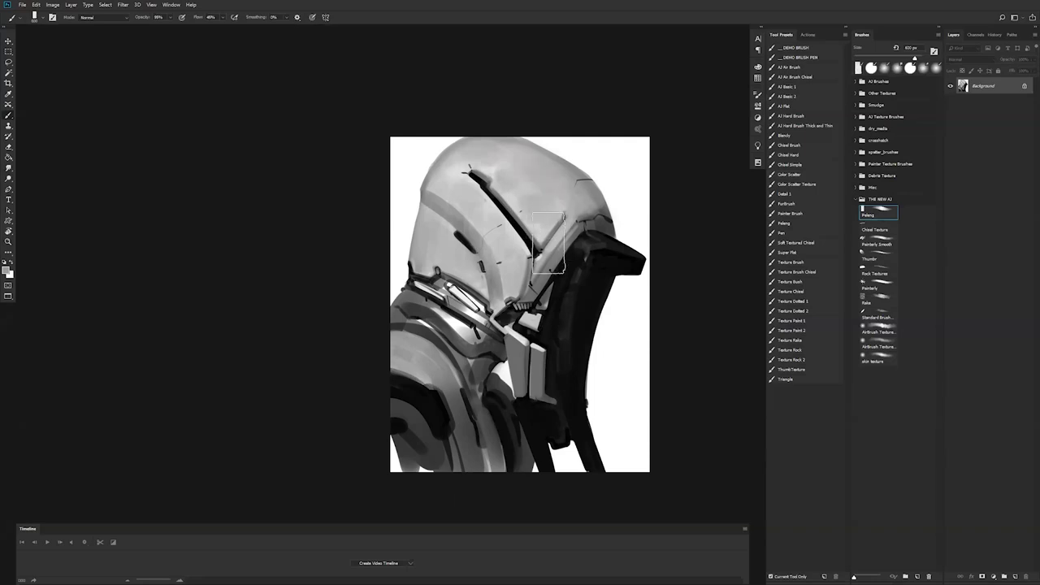
mouse_move(522, 367)
mouse_down()
mouse_move(525, 390)
mouse_move(488, 404)
mouse_move(492, 363)
mouse_move(463, 300)
mouse_move(479, 341)
mouse_move(443, 301)
mouse_move(479, 310)
mouse_move(449, 292)
mouse_up()
alt+click(443, 300)
Step: Flip the canvas horizontally to check the whole figure in mirror view
ctrl+alt+click(496, 388)
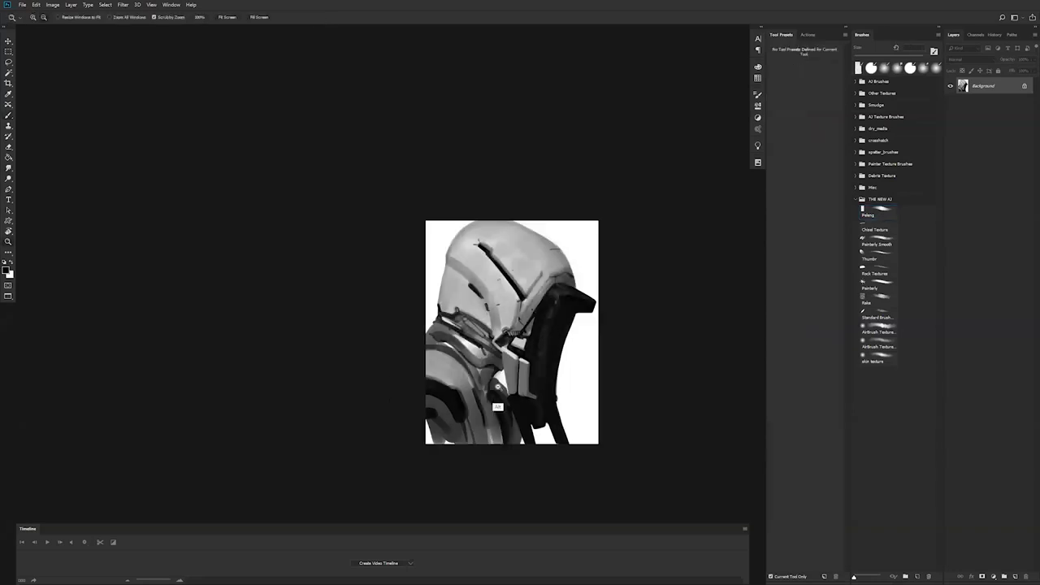
ctrl+alt+click(496, 388)
ctrl+alt+click(495, 387)
key(ctrl+f)
ctrl+click(539, 379)
ctrl+click(539, 379)
ctrl+click(539, 380)
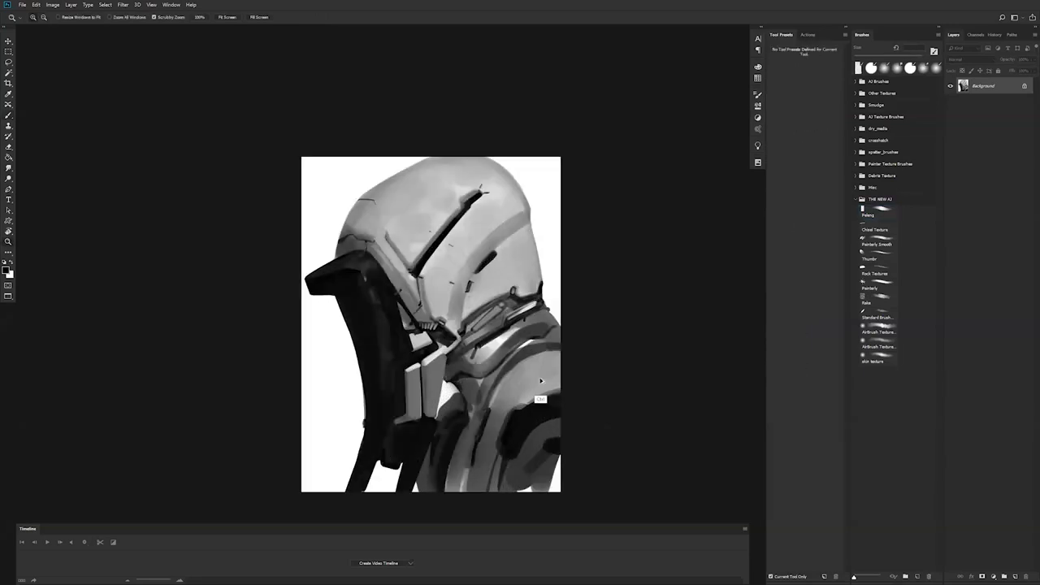
key(ctrl+f)
key(h)
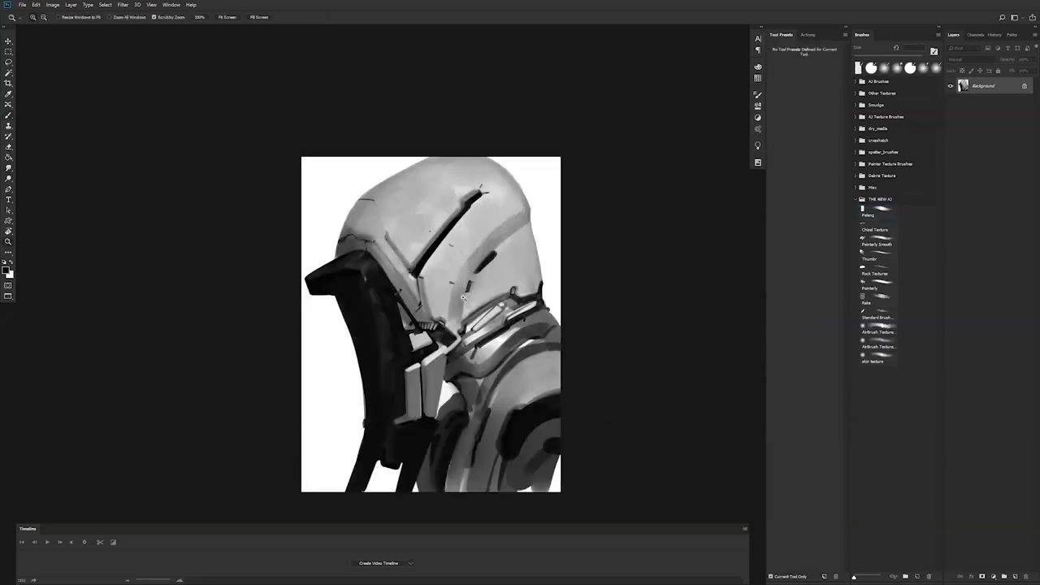
ctrl+click(460, 319)
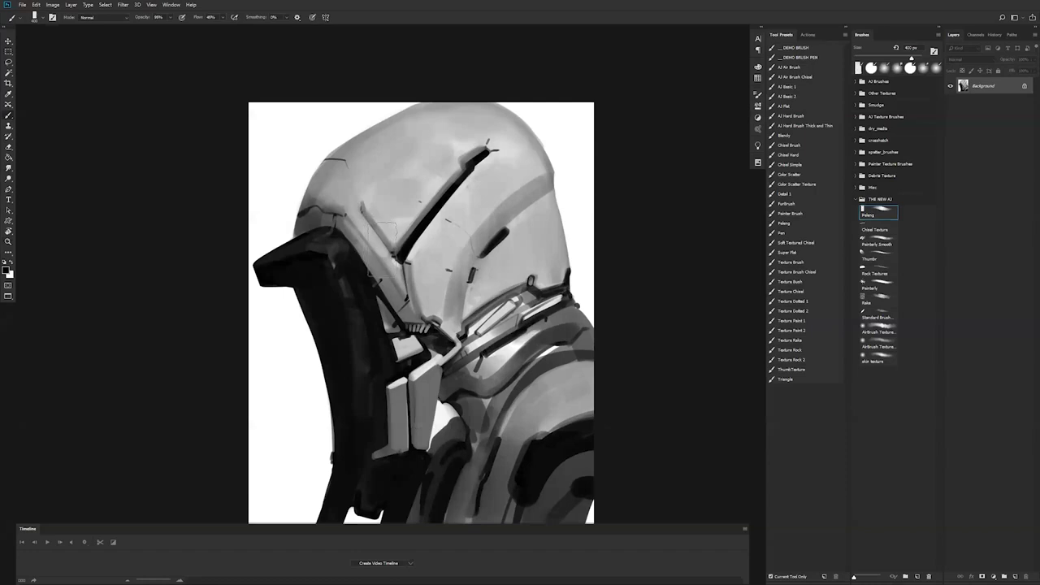
Step: Shrink the brush to 15 px, flip the canvas back, and add small dark notches and a thin panel line on the helmet's side
key([)
key([)
key([)
key([)
key([)
key([)
key([)
key([)
key([)
key([)
key([)
key([)
key([)
key([)
key([)
key([)
key([)
key([)
key([)
alt+click(413, 300)
alt+click(413, 300)
key(ctrl+f)
ctrl+click(407, 255)
ctrl+click(406, 255)
click(406, 254)
key(b)
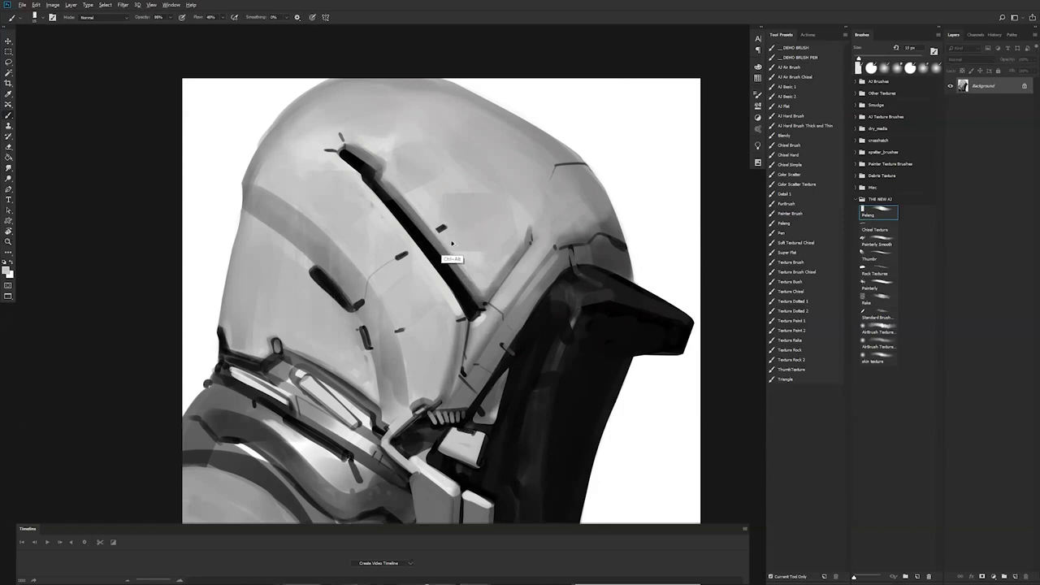
Step: Flip the canvas and paint fine dark edge details on the light block below the cheek hinge, touching up the ribs above it
key(z)
alt+click(529, 260)
alt+click(529, 259)
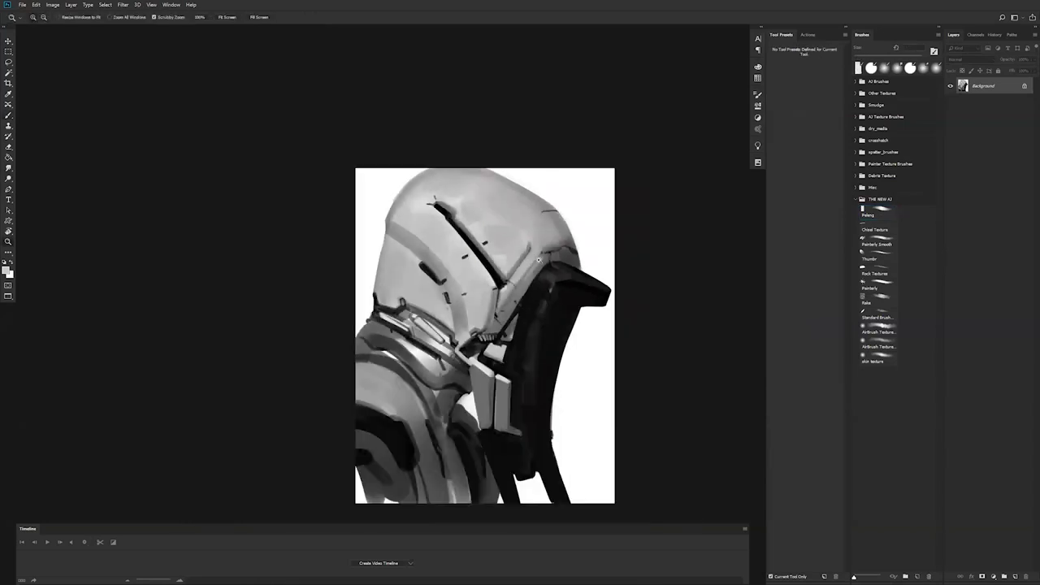
key(ctrl+shift+h)
click(504, 346)
click(504, 347)
click(504, 346)
key(b)
alt+click(422, 390)
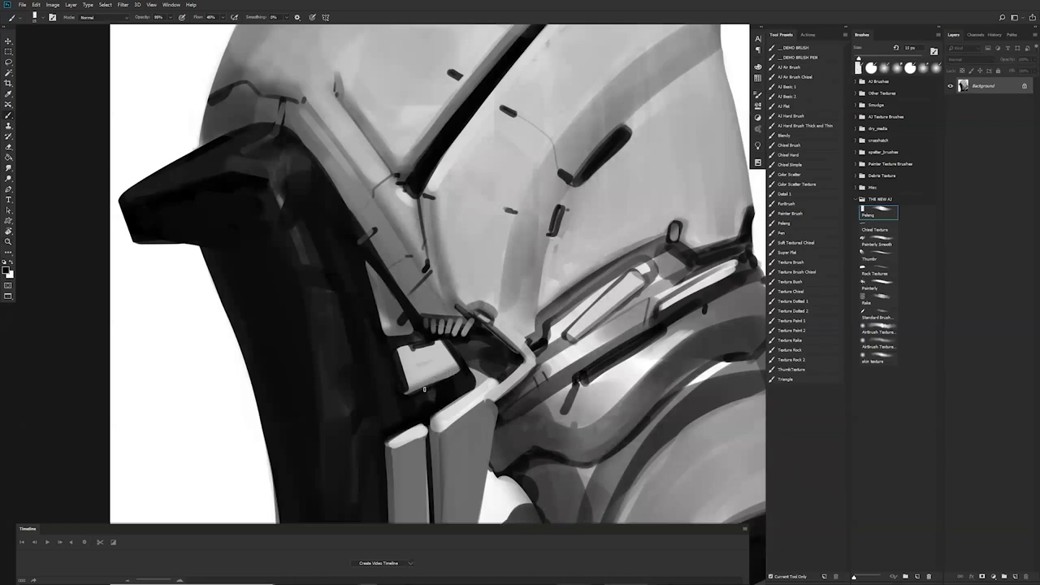
alt+click(435, 371)
mouse_move(433, 382)
mouse_down()
mouse_move(447, 376)
mouse_move(426, 383)
mouse_up()
drag(425, 334, 423, 307)
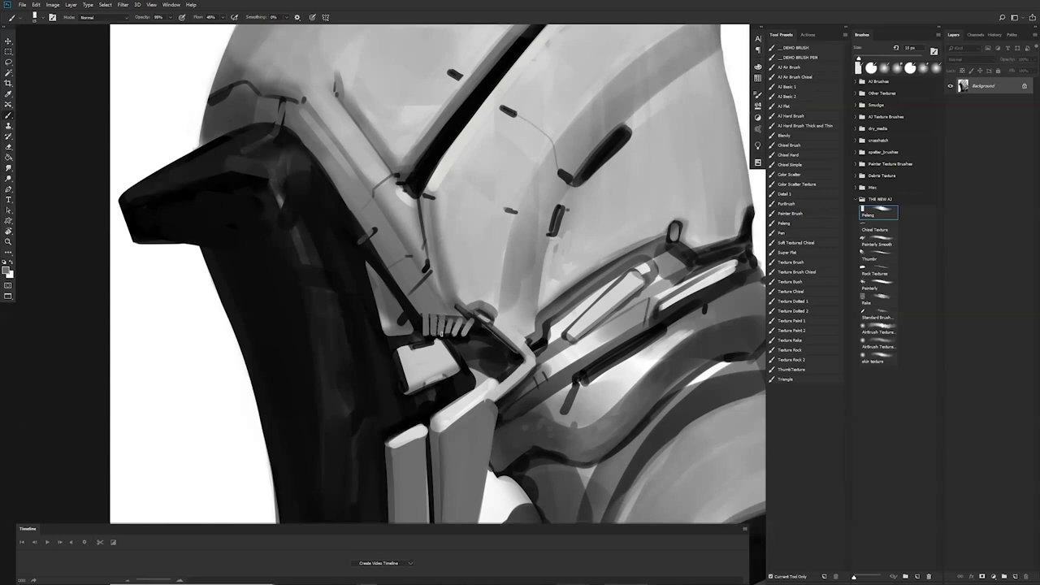
Step: Flip the canvas back and paint mid grey over the small ribs beside the cheek hinge
key(z)
mouse_move(463, 347)
mouse_down()
mouse_move(407, 358)
mouse_move(524, 355)
mouse_up()
key(ctrl+shift+h)
key(z)
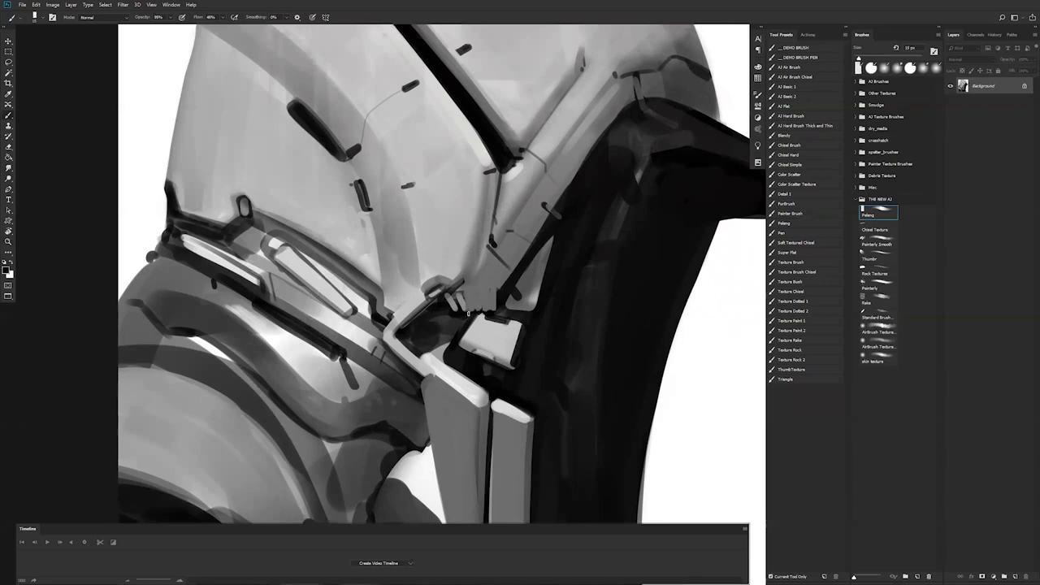
drag(461, 309, 494, 297)
key(ctrl+space)
drag(508, 307, 499, 321)
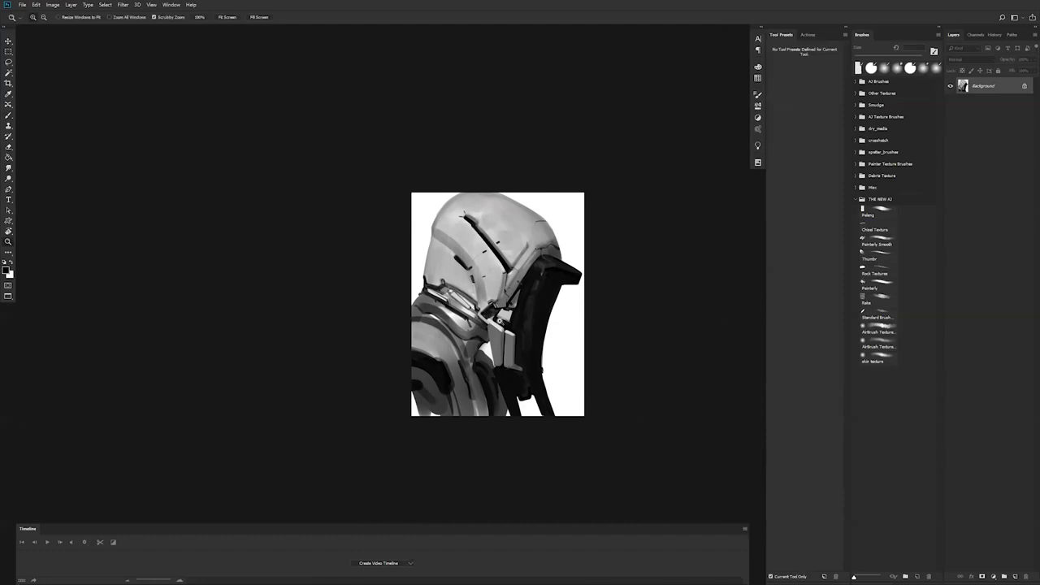
Step: Shade the black face plate's side with dark tones using a 90 px brush, defining the edge of its upper panel
click(588, 322)
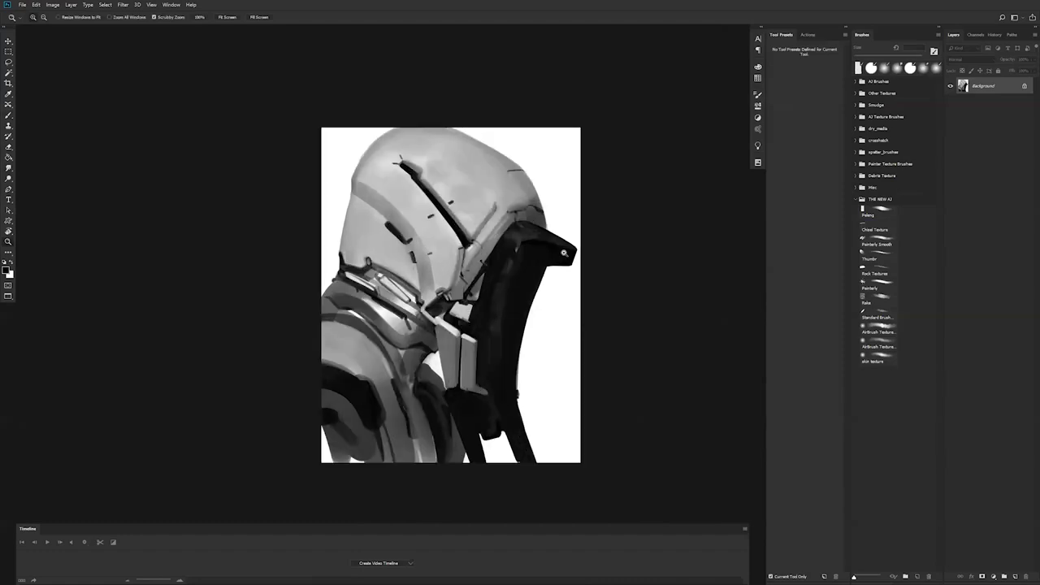
click(563, 254)
key(b)
key(bracketright)
key(bracketright)
key(bracketright)
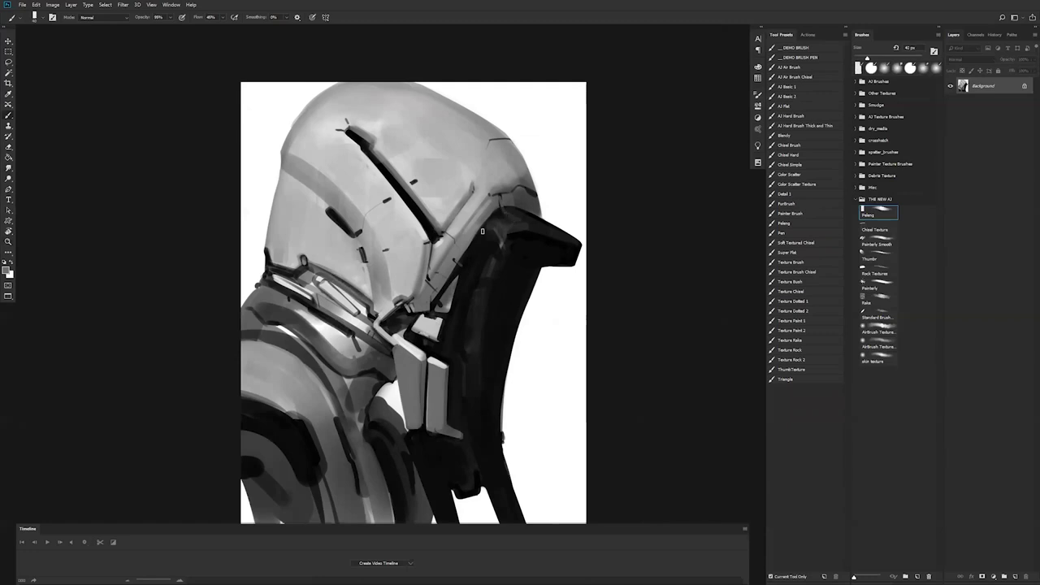
key(bracketright)
key(bracketright)
key(bracketright)
key(bracketright)
key(bracketright)
key(bracketright)
key(bracketright)
key(bracketright)
key(bracketright)
key(bracketright)
key(bracketright)
key(bracketright)
key(bracketright)
key(bracketright)
key(bracketright)
key(bracketright)
key(bracketleft)
key(bracketleft)
key(bracketleft)
key(bracketleft)
key(bracketleft)
key(bracketleft)
key(bracketleft)
key(bracketleft)
key(bracketleft)
key(bracketleft)
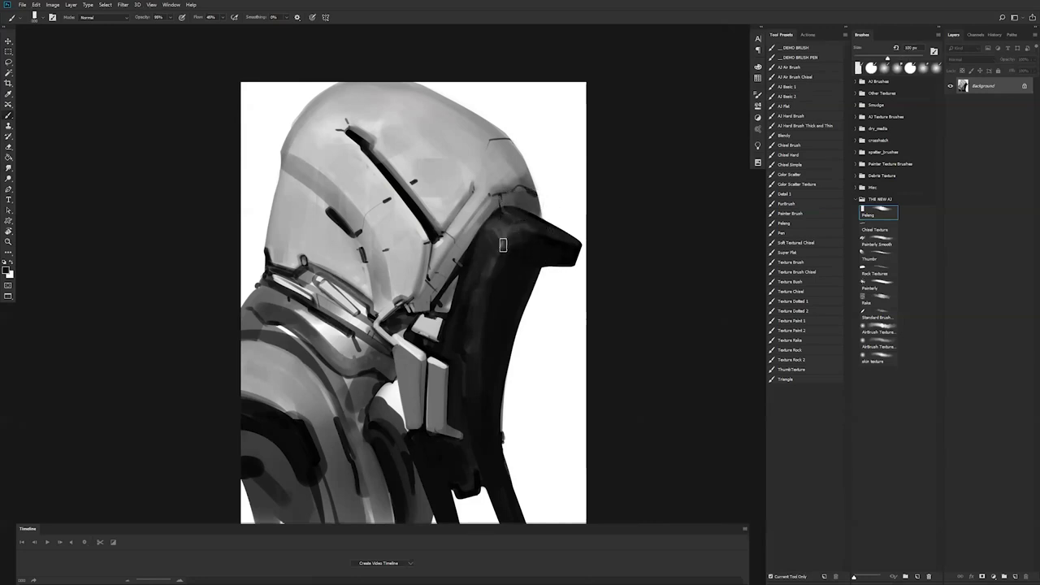
key(alt)
key(bracketleft)
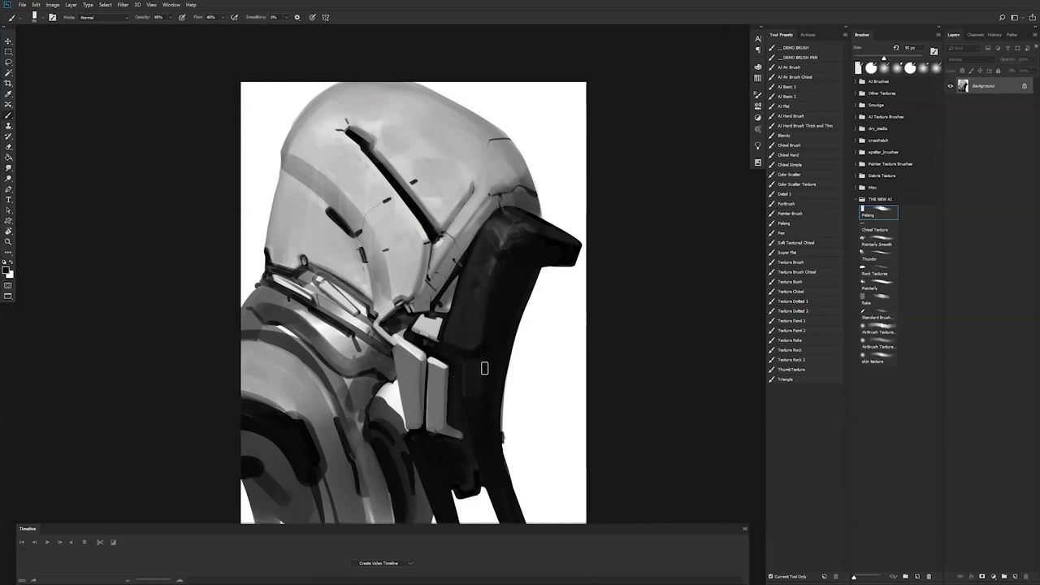
Step: Flip the canvas horizontally and display the painting full screen without the interface
alt+click(508, 340)
alt+click(508, 340)
alt+click(508, 340)
key(ctrl+f)
ctrl+click(463, 335)
ctrl+click(463, 335)
ctrl+click(463, 337)
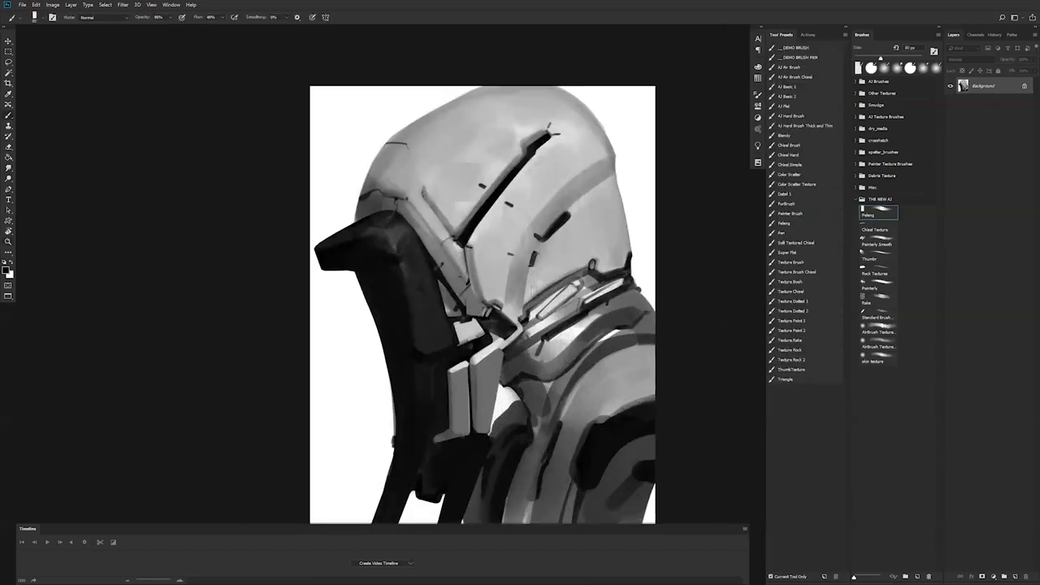
key(f)
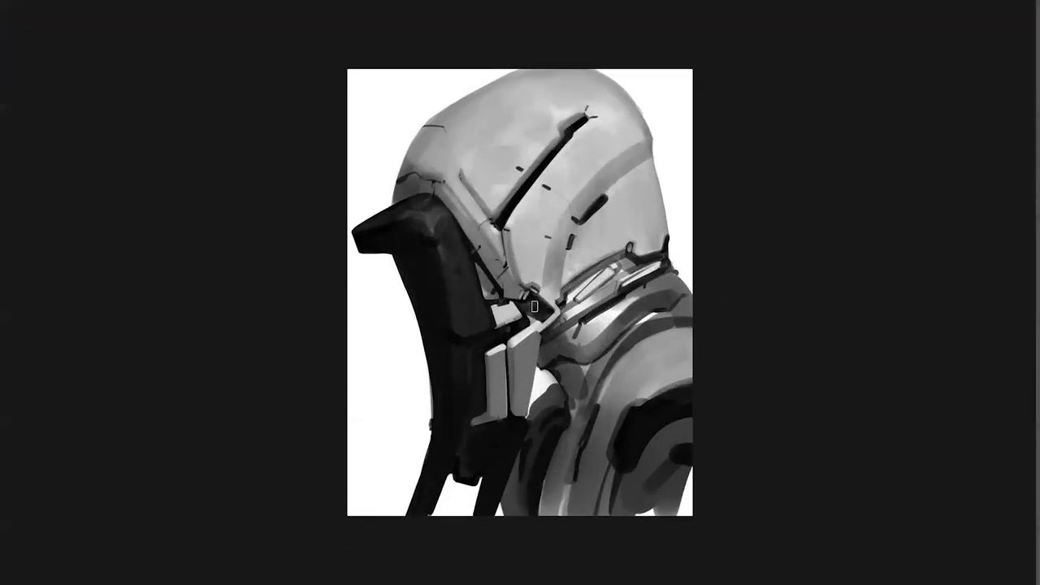